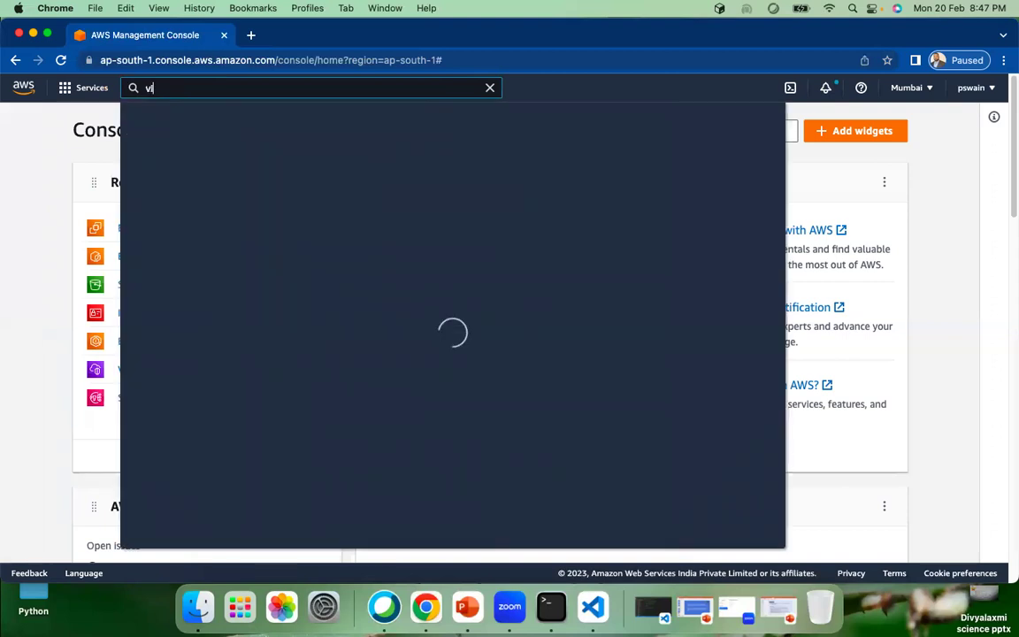
Search the AWS console for "virtual machine", shorten the query to "virtual", and browse the results
{"action": "type", "text": "machine"}
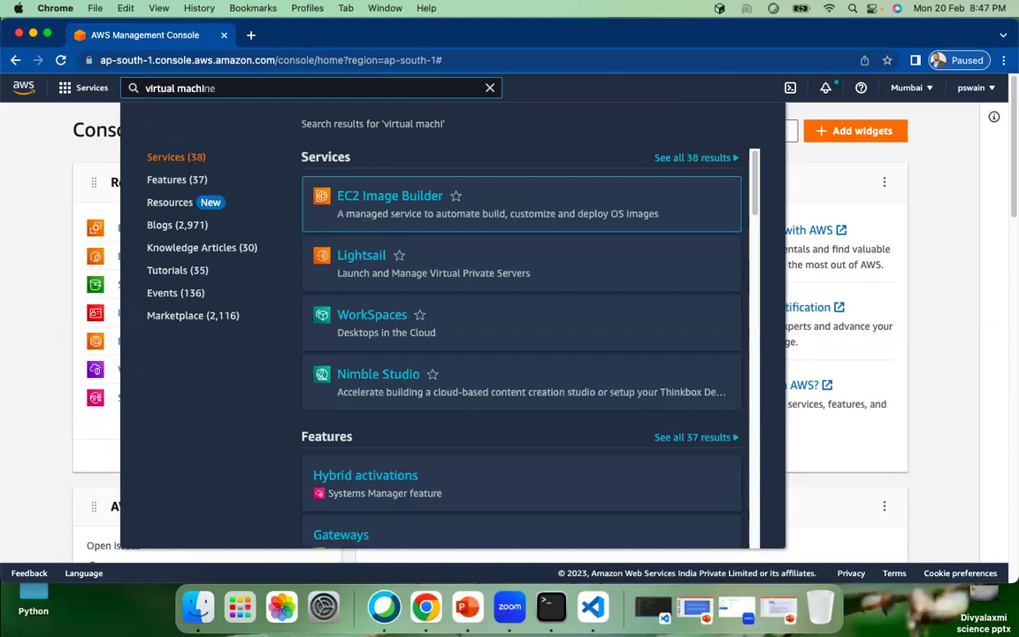
{"action": "key", "text": "BackSpace"}
{"action": "key", "text": "BackSpace"}
{"action": "key", "text": "BackSpace"}
{"action": "key", "text": "BackSpace"}
{"action": "key", "text": "BackSpace"}
{"action": "key", "text": "BackSpace"}
{"action": "key", "text": "BackSpace"}
{"action": "key", "text": "BackSpace"}
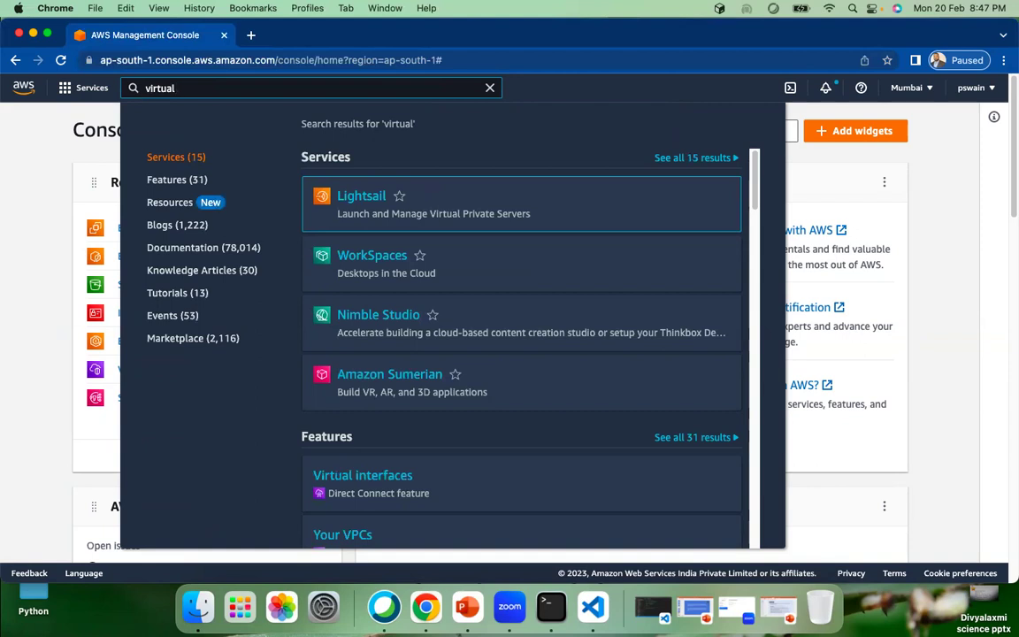
{"action": "scroll", "coordinate": [440, 345], "scroll_direction": "down", "scroll_amount": 5}
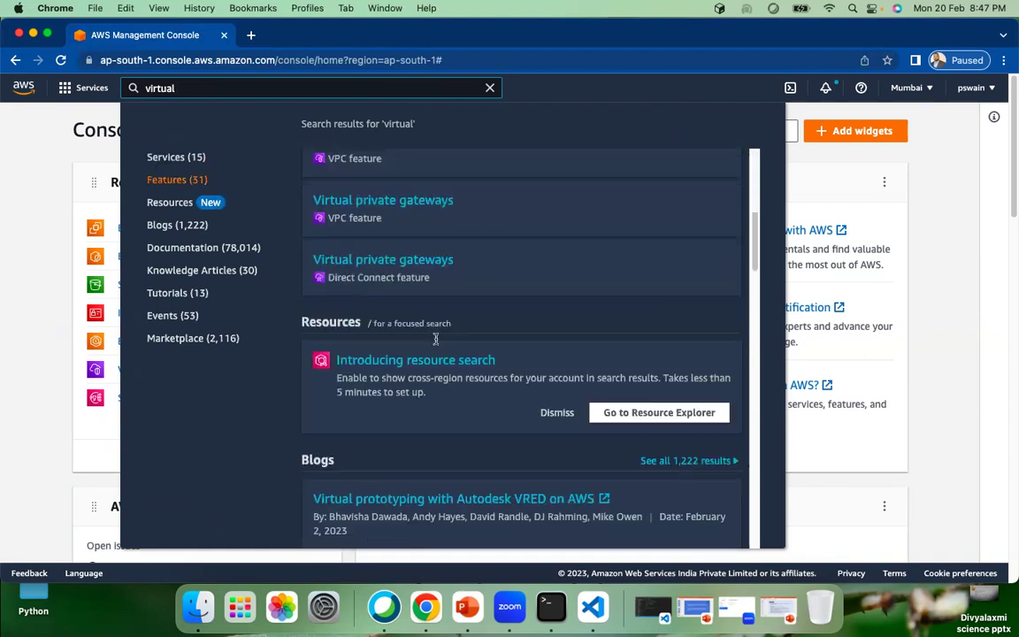
{"action": "scroll", "coordinate": [441, 349], "scroll_direction": "down", "scroll_amount": 3}
{"action": "scroll", "coordinate": [438, 347], "scroll_direction": "up", "scroll_amount": 10}
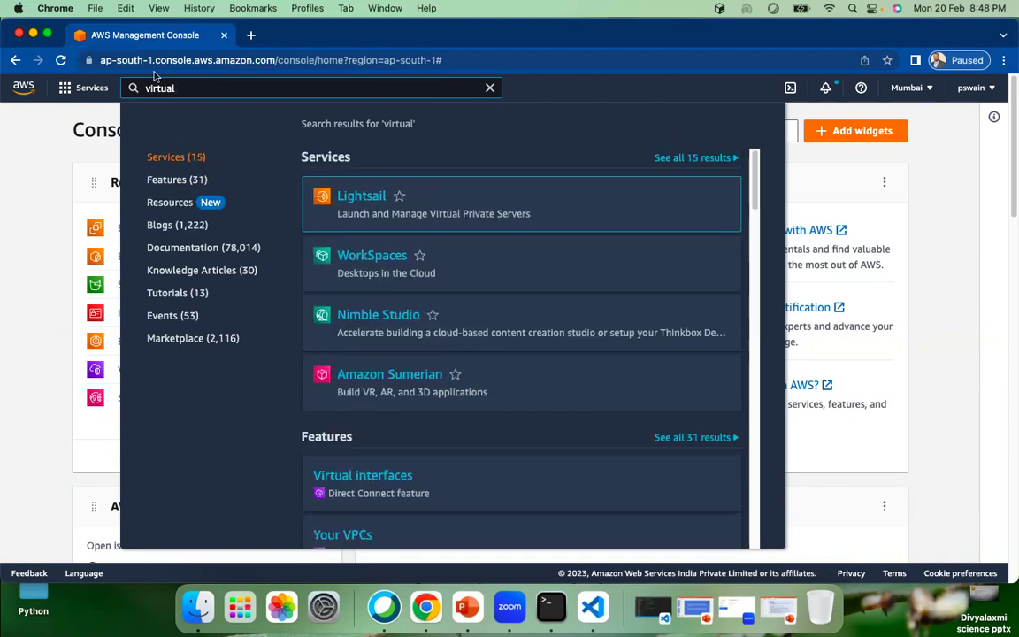
Extend the console search to "virtual server" and look at the EC2 entry among the services
{"action": "type", "text": "erver"}
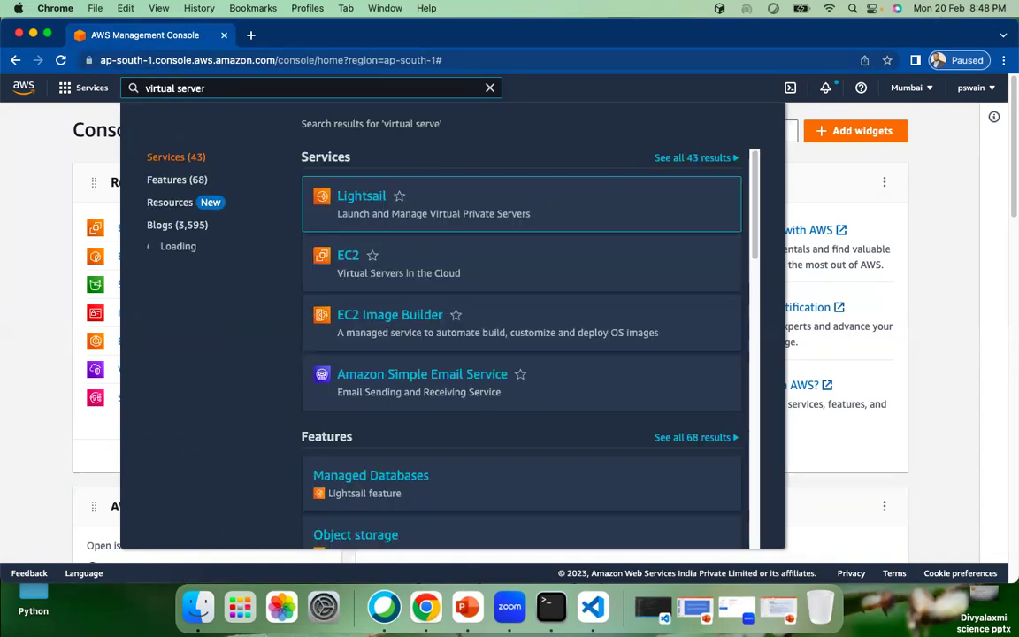
{"action": "mouse_move", "coordinate": [350, 259]}
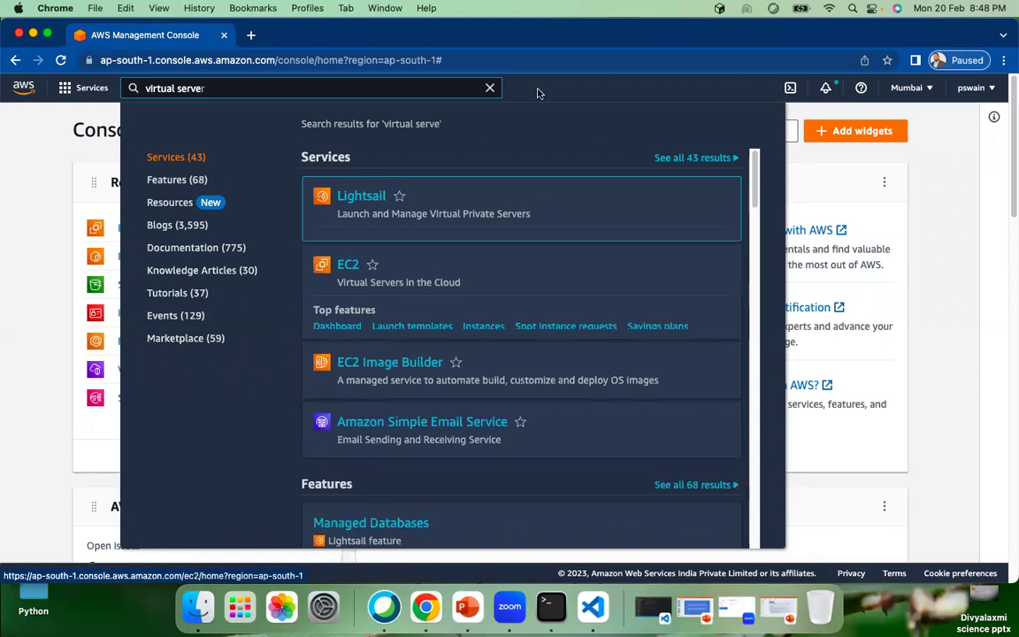
{"action": "type", "text": "r"}
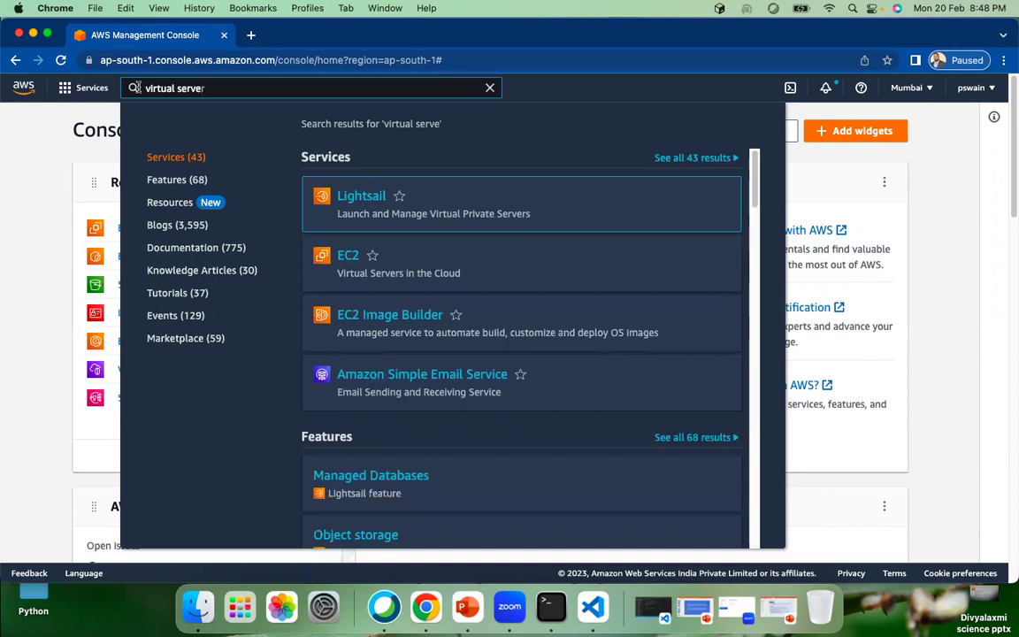
Replace the console search with "compute", look through the services and features found, and close the results
{"action": "key", "text": "super+a"}
{"action": "key", "text": "Escape"}
{"action": "type", "text": "compute"}
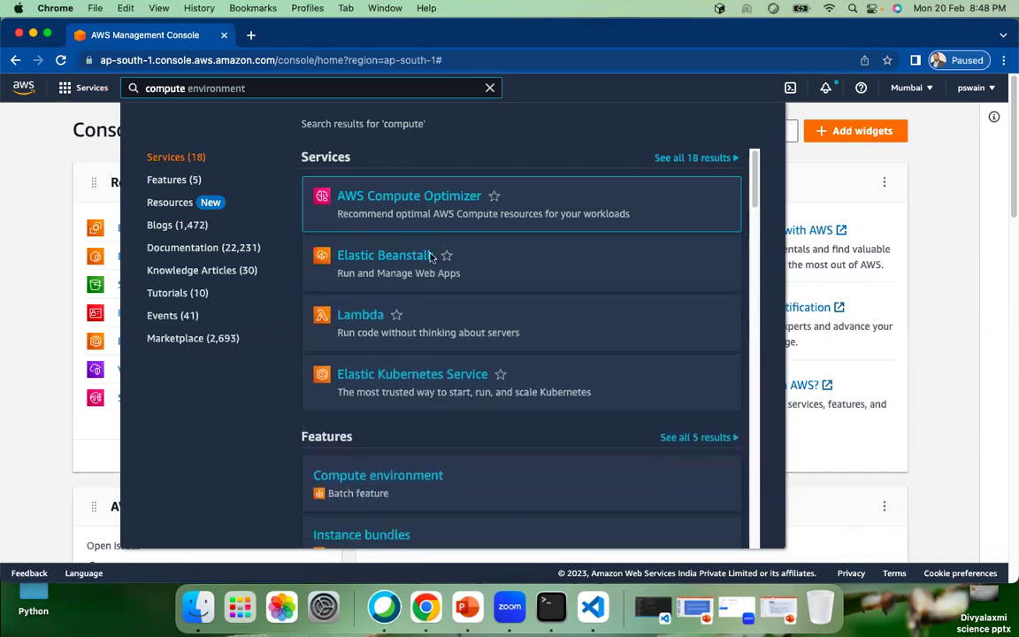
{"action": "scroll", "coordinate": [525, 353], "scroll_direction": "down", "scroll_amount": 5}
{"action": "scroll", "coordinate": [411, 370], "scroll_direction": "up", "scroll_amount": 4}
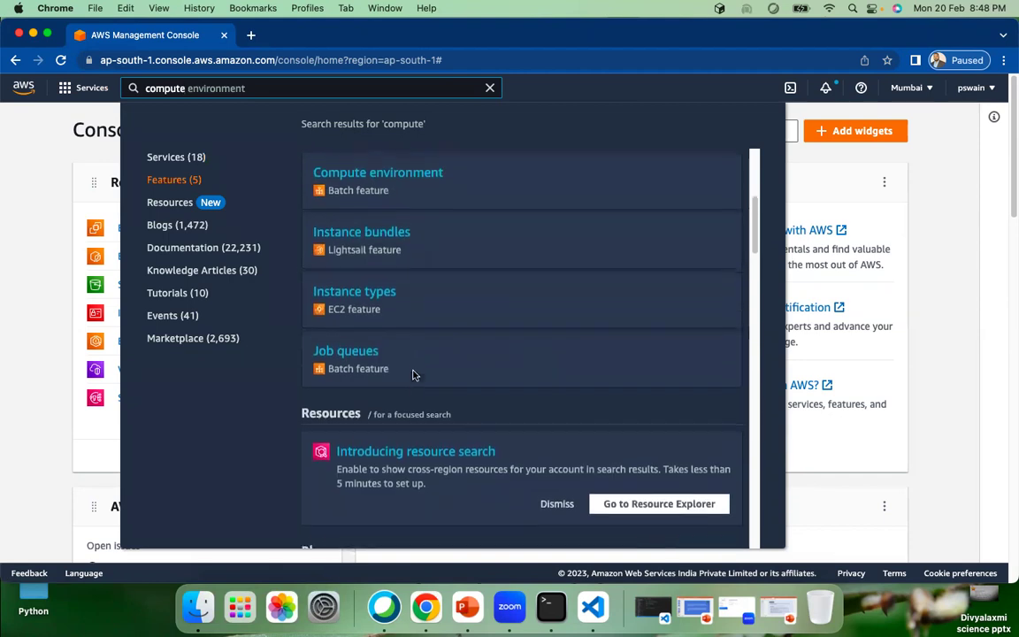
{"action": "scroll", "coordinate": [432, 334], "scroll_direction": "down", "scroll_amount": 5}
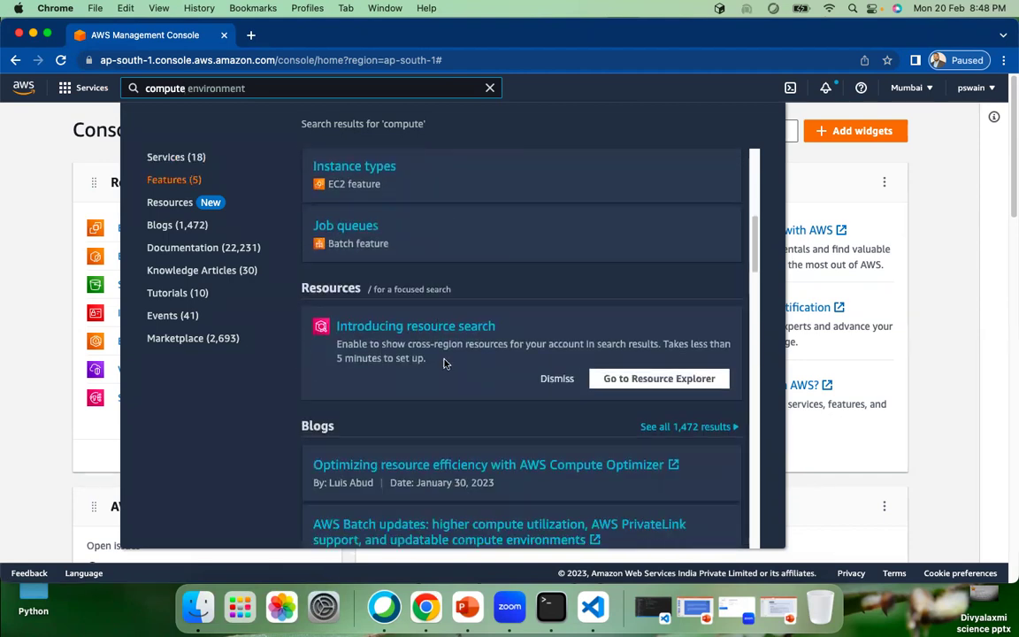
{"action": "scroll", "coordinate": [442, 389], "scroll_direction": "up", "scroll_amount": 8}
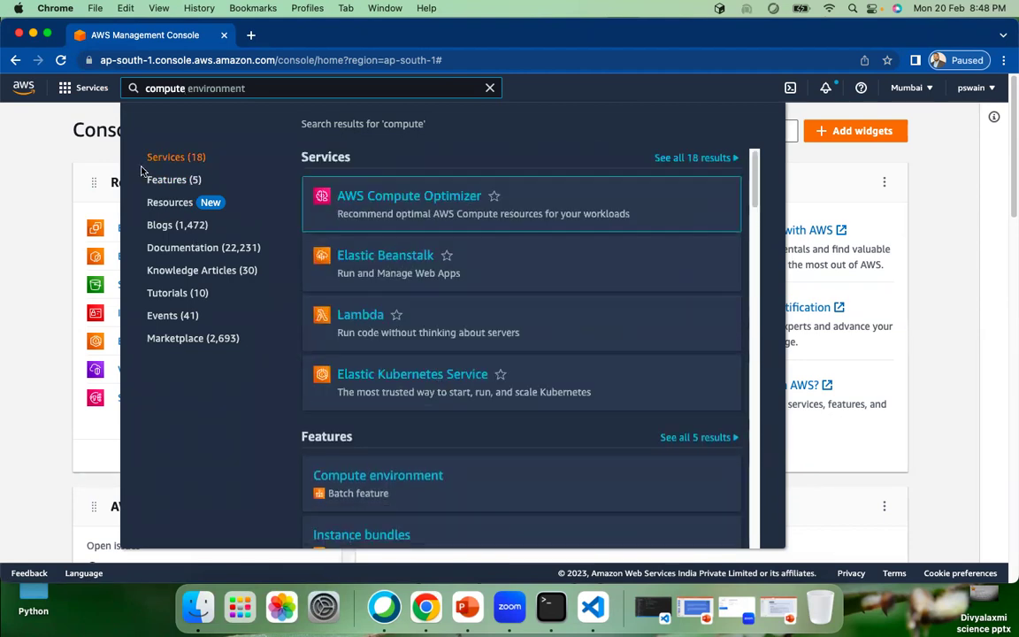
{"action": "left_click", "coordinate": [23, 173]}
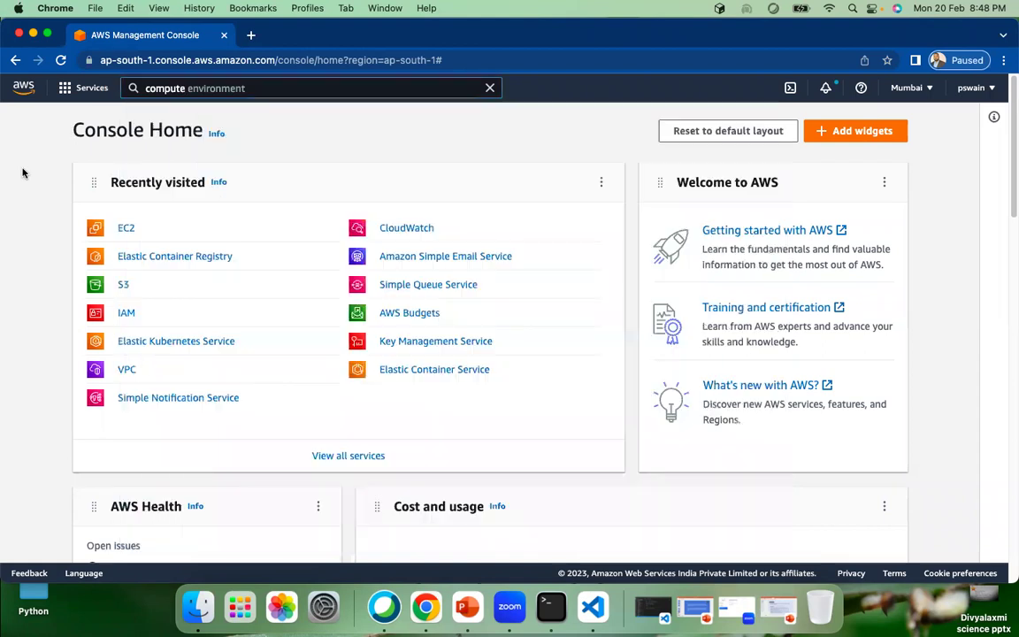
Clear the search, open EC2 from the recently visited services, and show the list of instances
{"action": "left_click", "coordinate": [71, 90]}
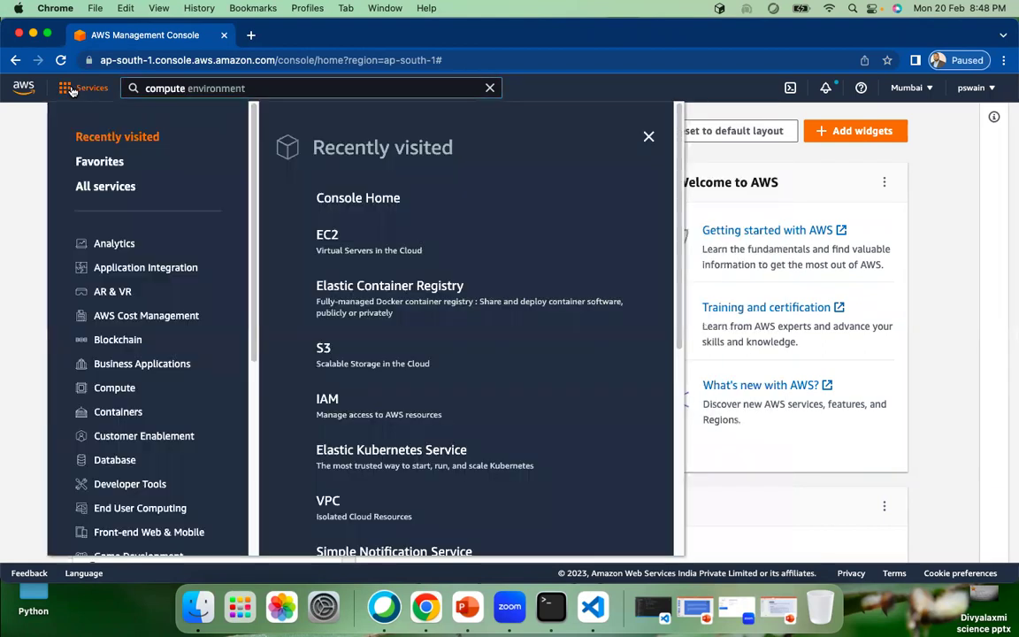
{"action": "left_click", "coordinate": [266, 89]}
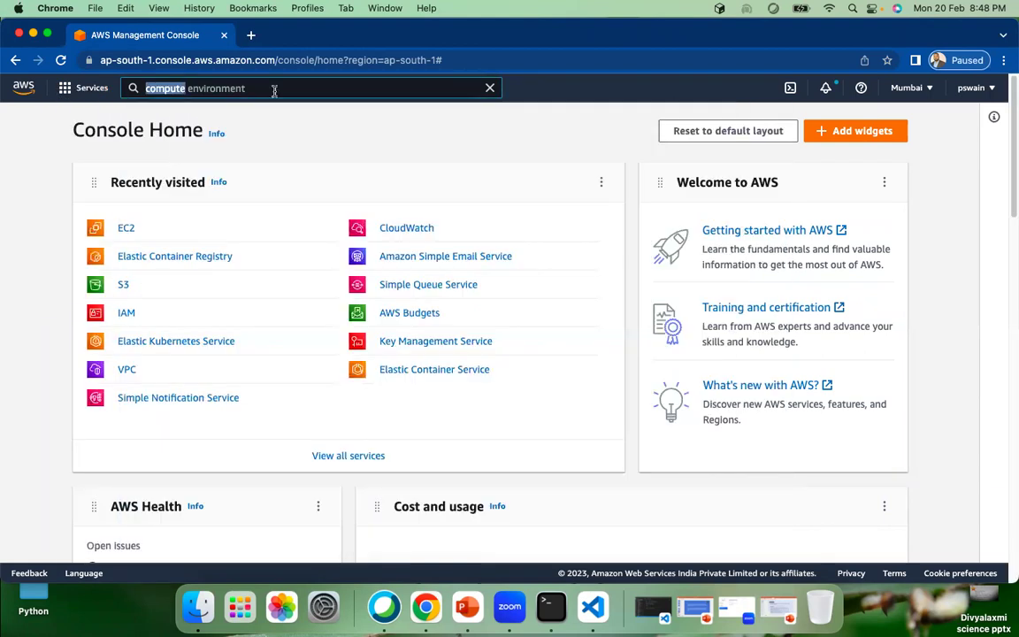
{"action": "left_click", "coordinate": [489, 88]}
{"action": "left_click", "coordinate": [126, 230]}
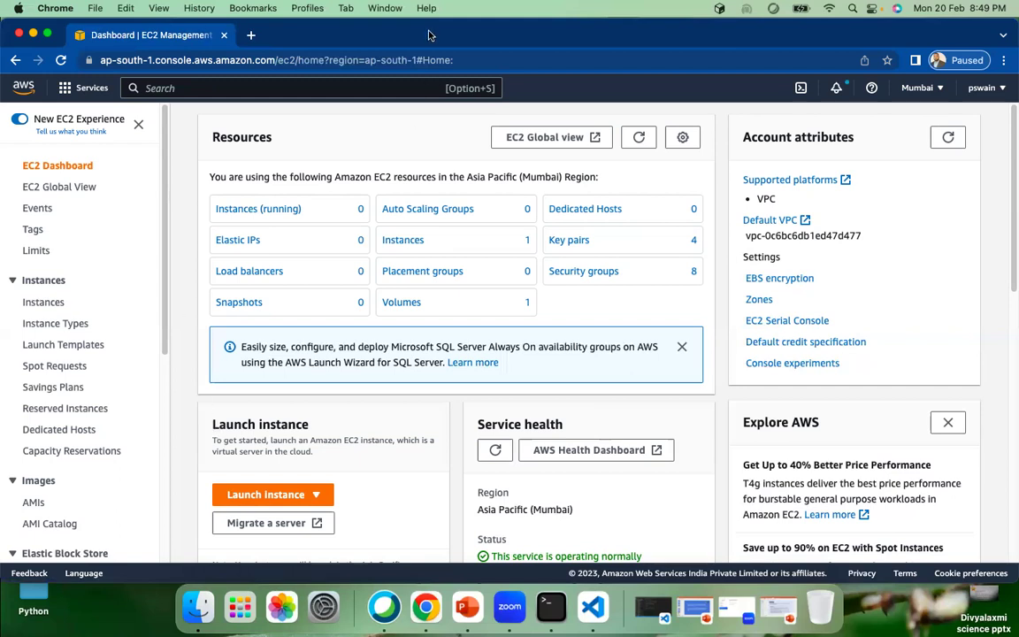
{"action": "left_click", "coordinate": [48, 306]}
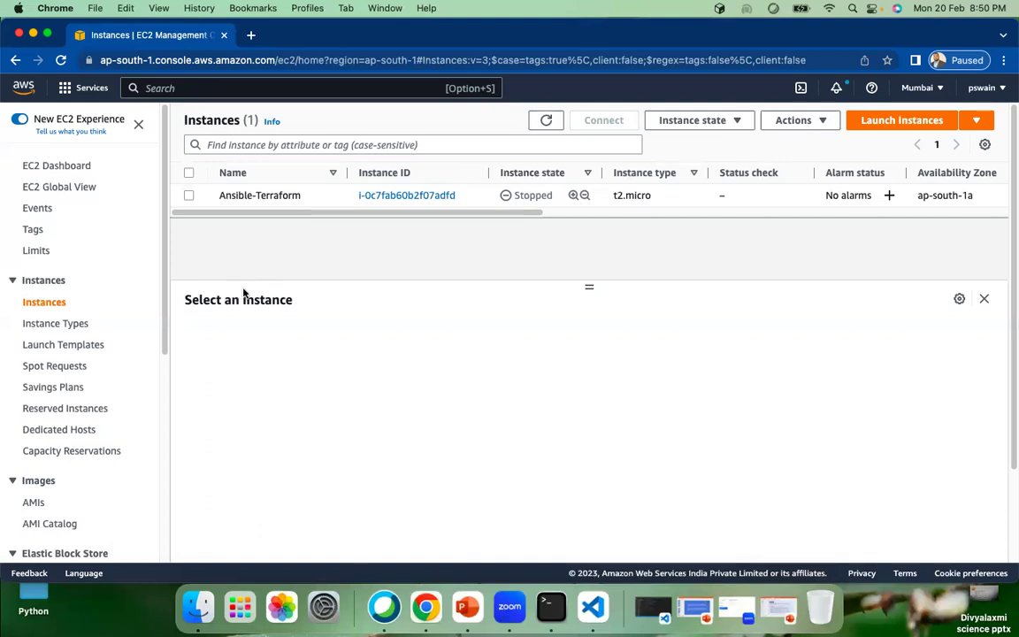
Open the EC2 instance types list and browse its first and eighth pages, ending on page 1
{"action": "left_click", "coordinate": [55, 327]}
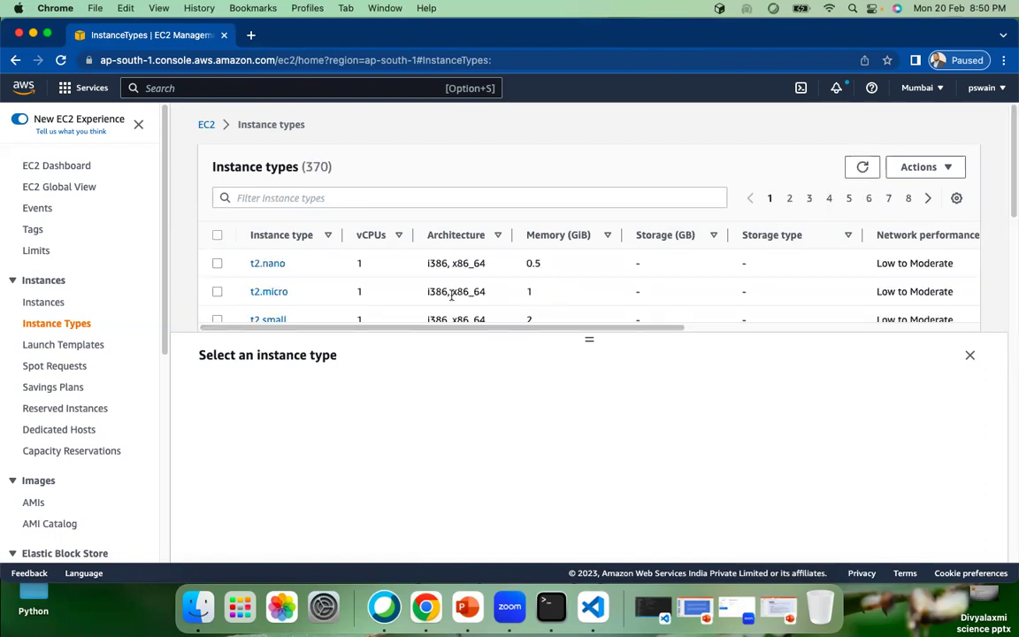
{"action": "scroll", "coordinate": [297, 274], "scroll_direction": "down", "scroll_amount": 15}
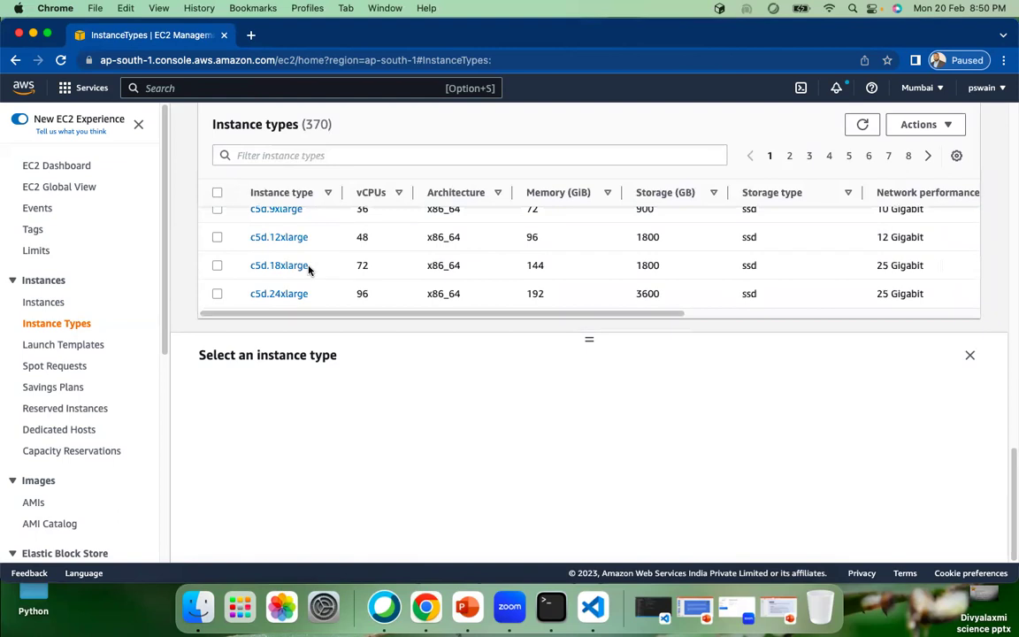
{"action": "scroll", "coordinate": [309, 268], "scroll_direction": "up", "scroll_amount": 15}
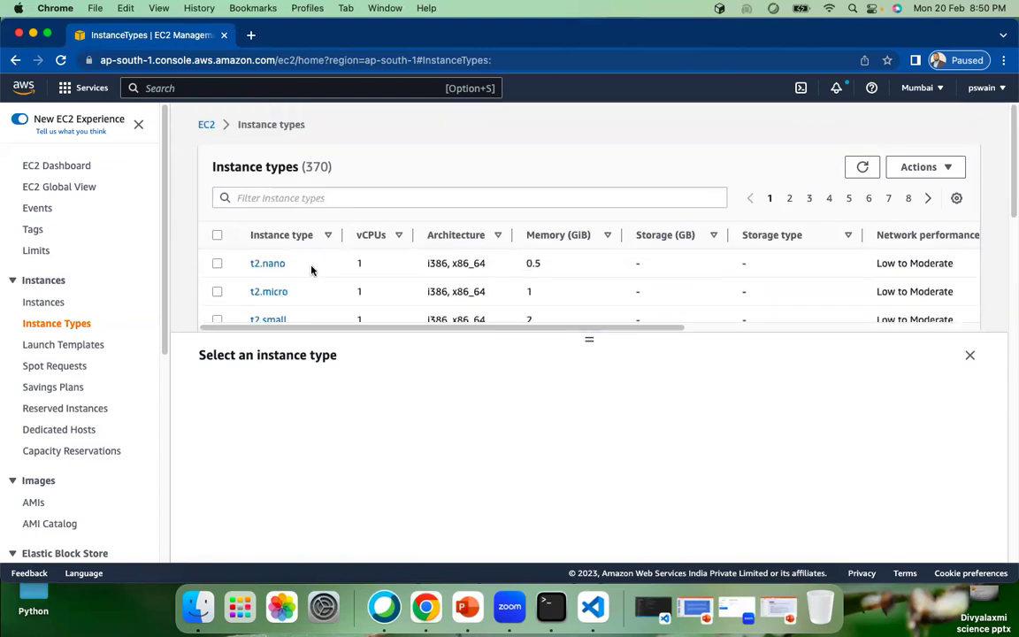
{"action": "left_click", "coordinate": [909, 198]}
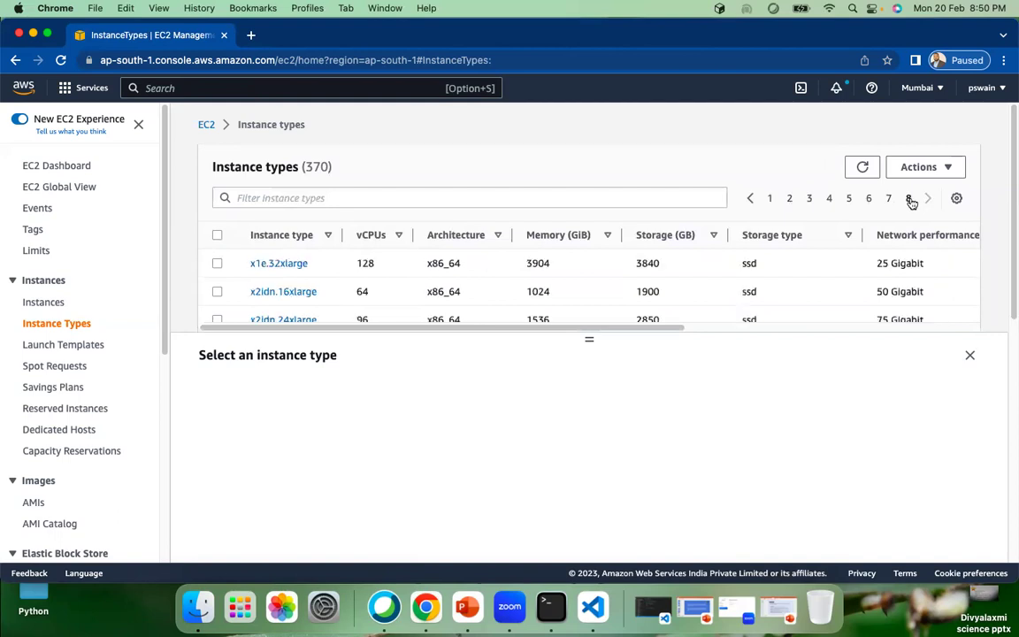
{"action": "scroll", "coordinate": [538, 265], "scroll_direction": "down", "scroll_amount": 5}
{"action": "scroll", "coordinate": [539, 264], "scroll_direction": "up", "scroll_amount": 10}
{"action": "left_click", "coordinate": [771, 200]}
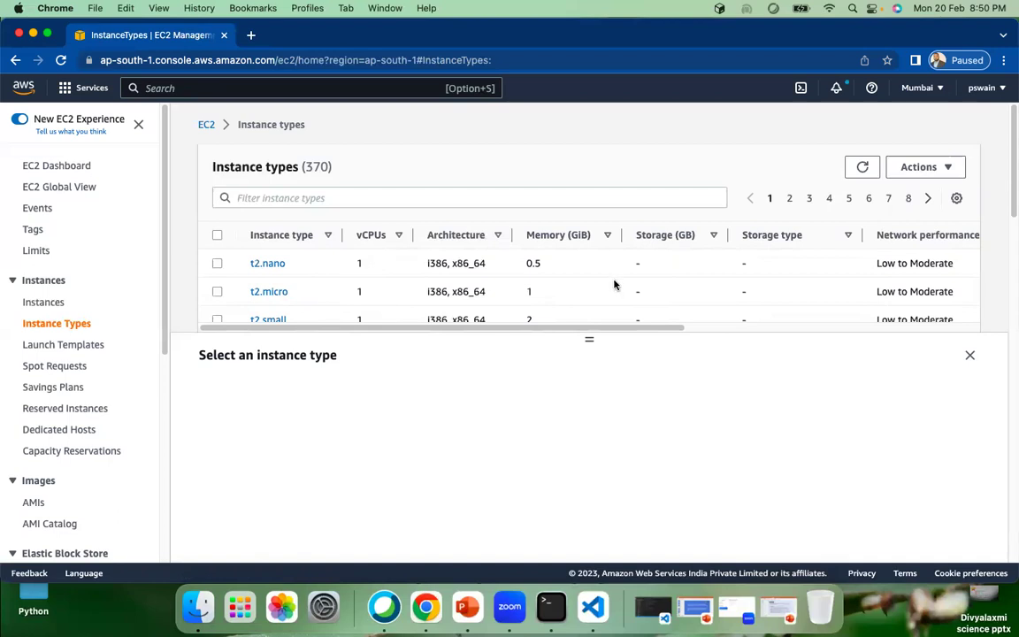
Examine the columns of the instance types table, from vCPUs and memory to On-Demand Linux and Windows pricing
{"action": "left_click_drag", "start_coordinate": [624, 329], "coordinate": [920, 314]}
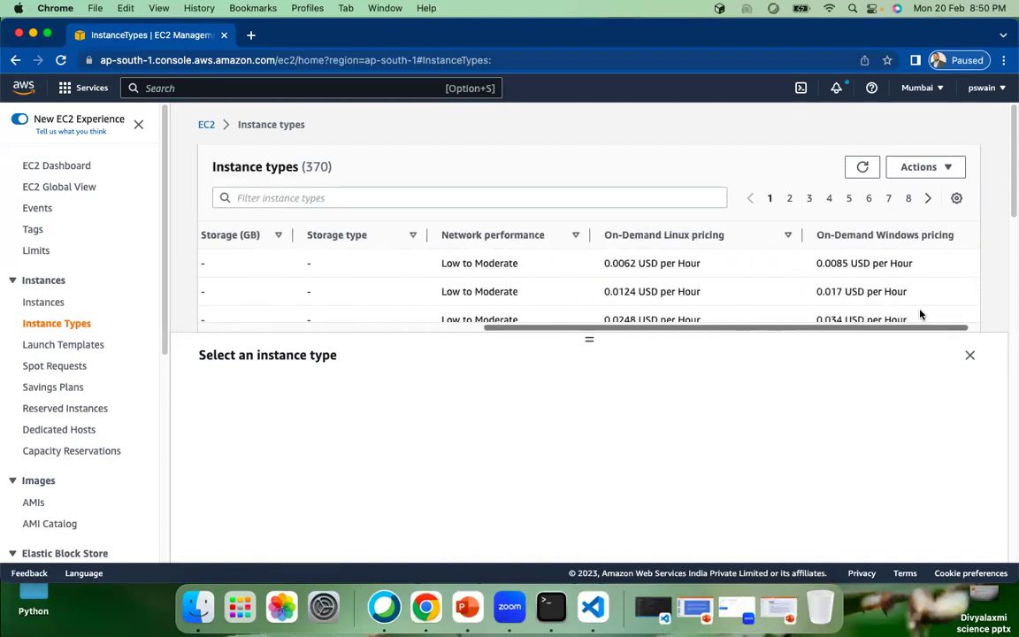
{"action": "left_click_drag", "start_coordinate": [613, 333], "coordinate": [194, 334]}
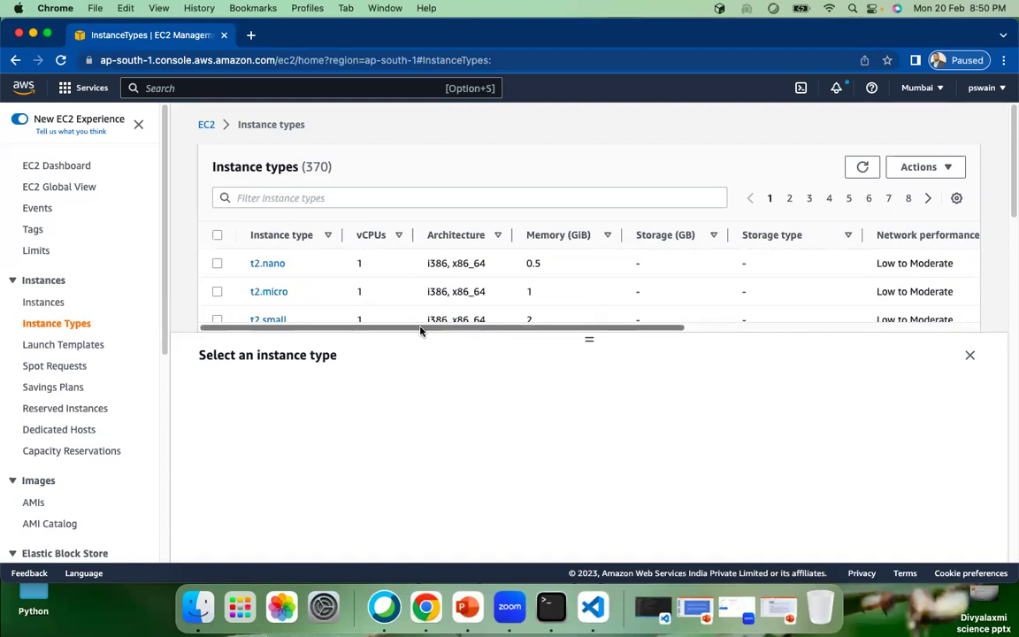
{"action": "left_click_drag", "start_coordinate": [421, 331], "coordinate": [712, 339]}
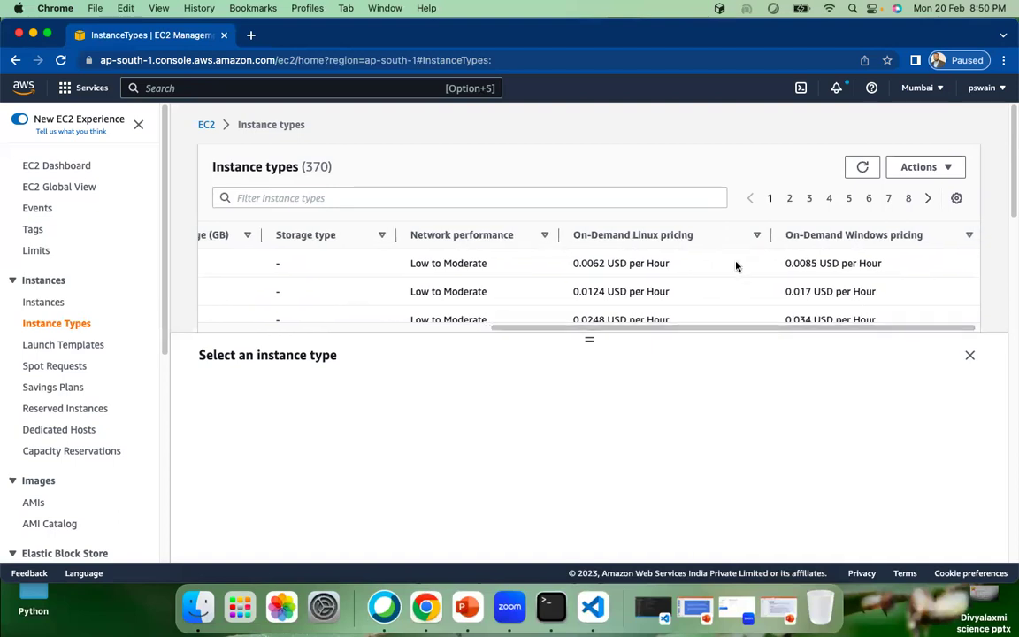
{"action": "scroll", "coordinate": [737, 266], "scroll_direction": "down", "scroll_amount": 1}
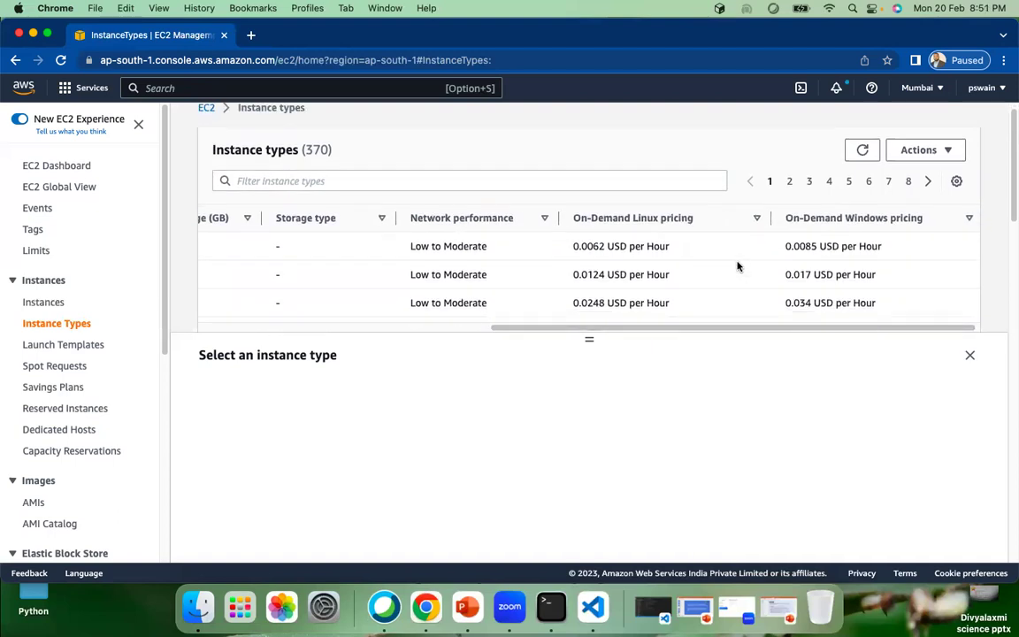
{"action": "left_click_drag", "start_coordinate": [694, 329], "coordinate": [289, 329]}
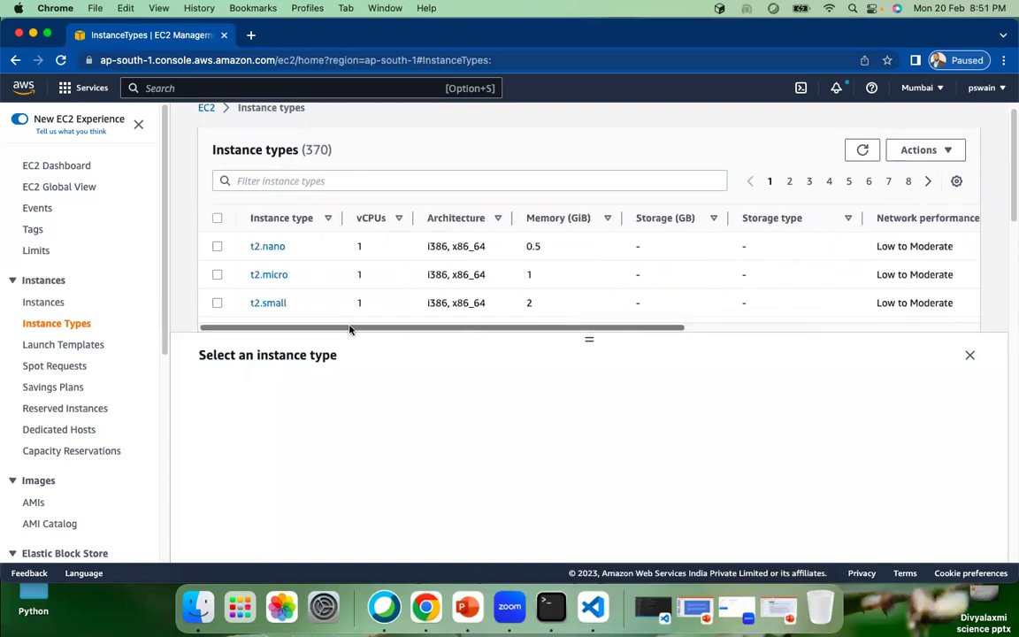
Select the t2.micro instance type and examine its specifications and On-Demand Linux hourly price
{"action": "left_click", "coordinate": [216, 275]}
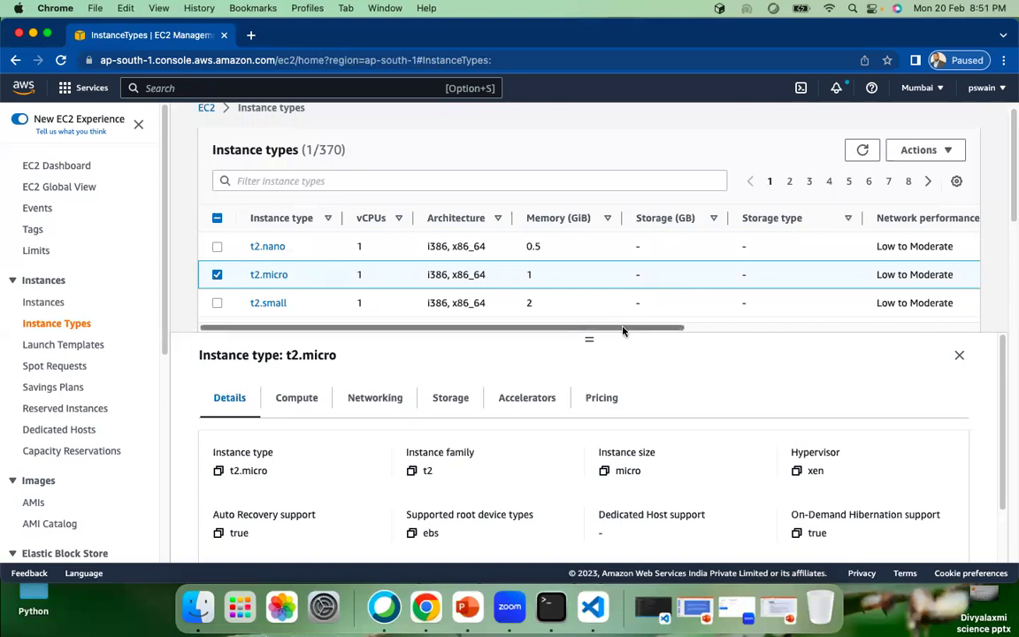
{"action": "scroll", "coordinate": [849, 318], "scroll_direction": "right", "scroll_amount": 5}
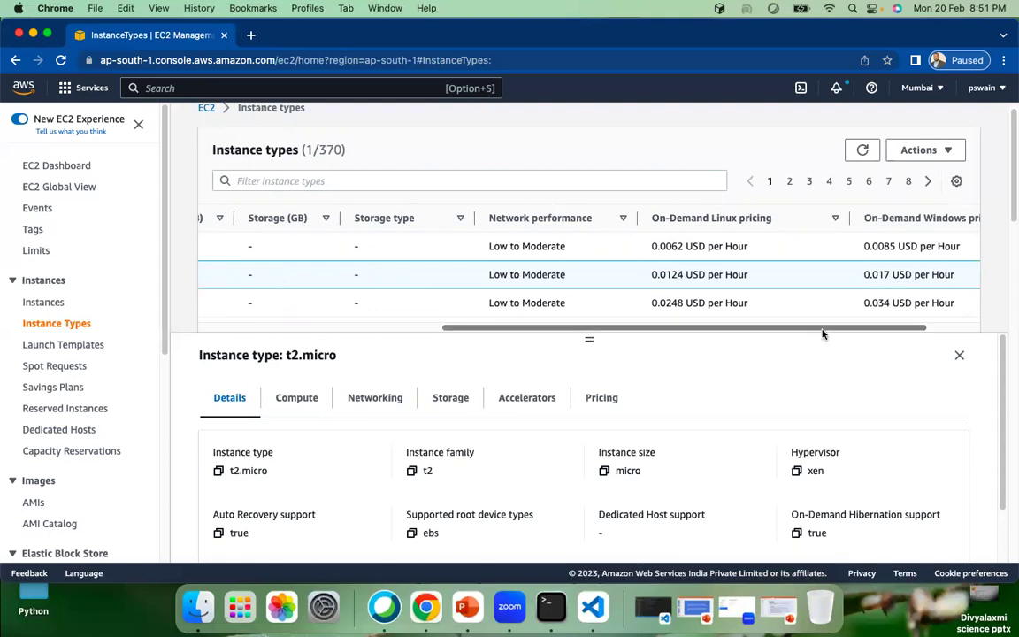
{"action": "scroll", "coordinate": [801, 296], "scroll_direction": "right", "scroll_amount": 3}
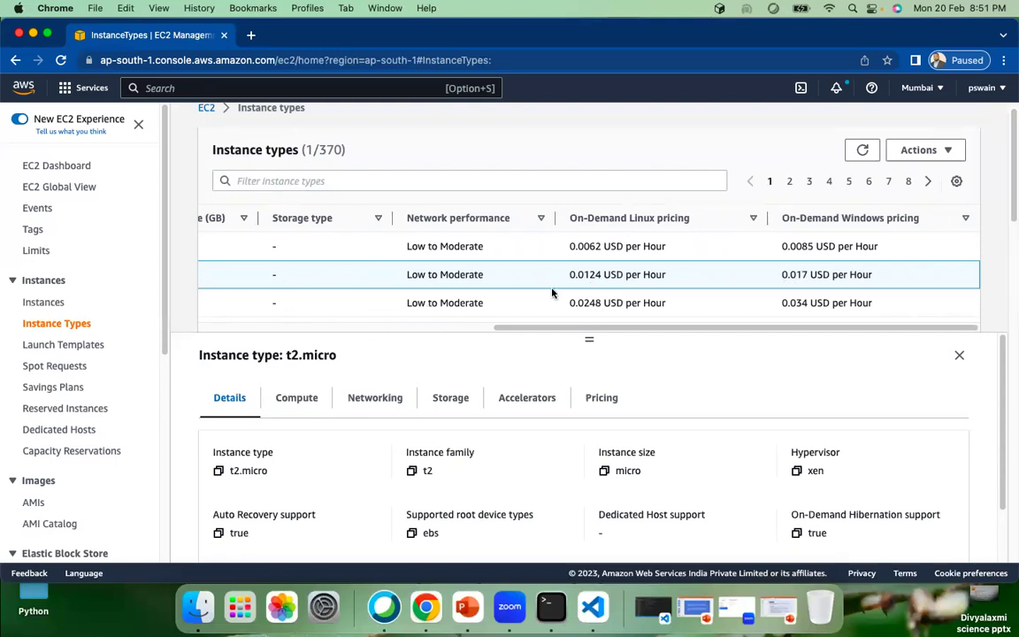
{"action": "scroll", "coordinate": [593, 331], "scroll_direction": "left", "scroll_amount": 3}
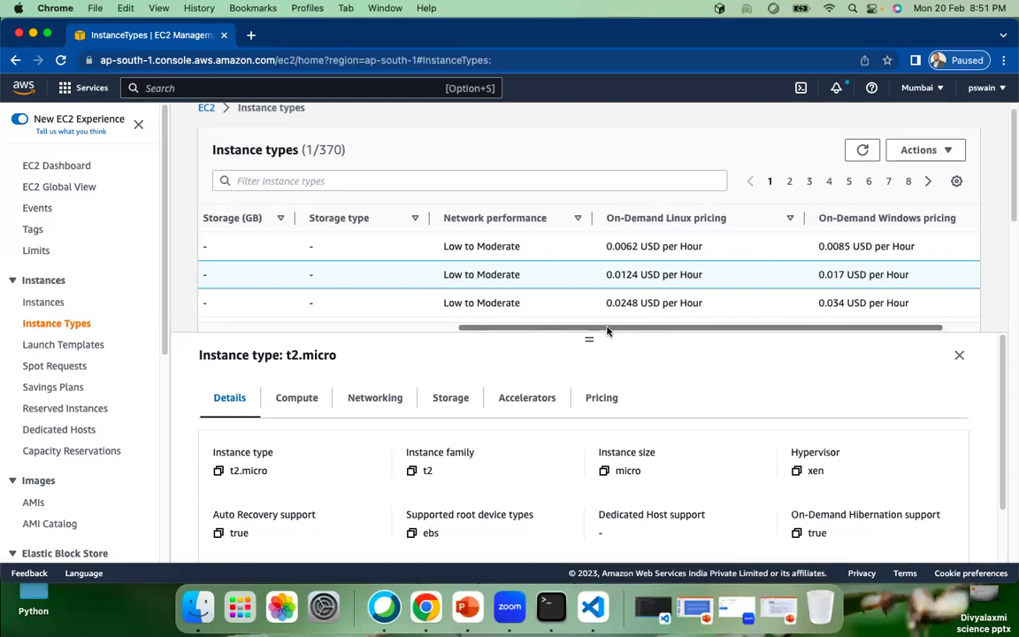
{"action": "scroll", "coordinate": [593, 331], "scroll_direction": "left", "scroll_amount": 5}
{"action": "scroll", "coordinate": [511, 325], "scroll_direction": "right", "scroll_amount": 8}
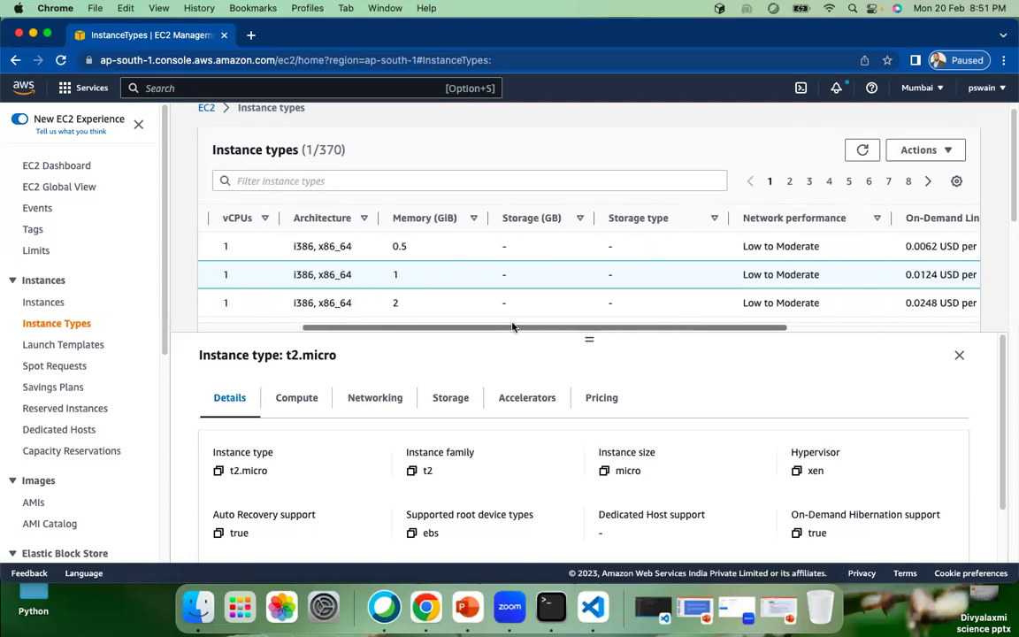
{"action": "scroll", "coordinate": [669, 314], "scroll_direction": "right", "scroll_amount": 1}
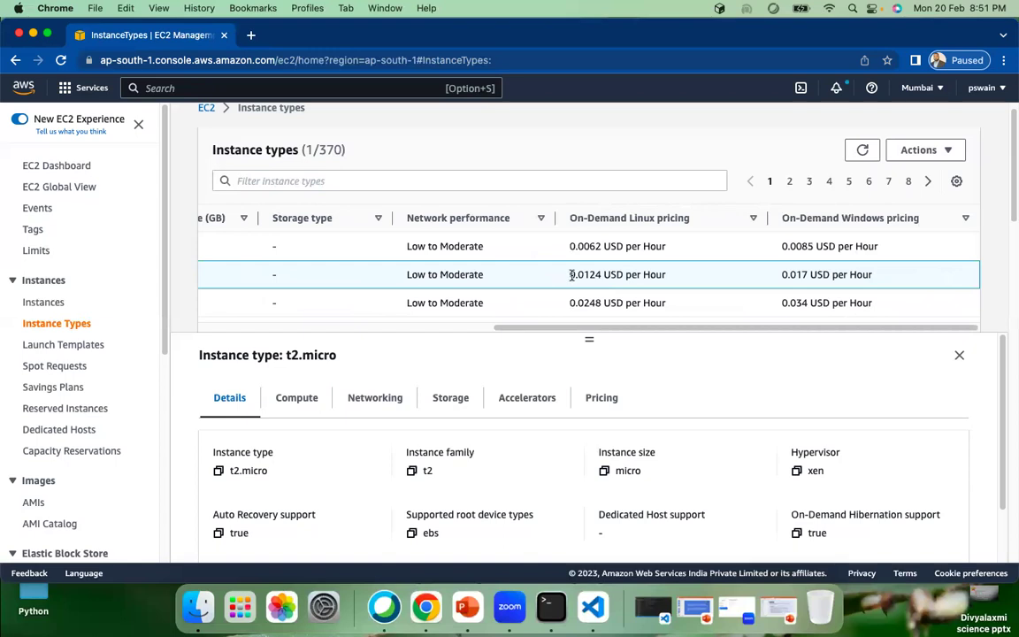
Switch to the Calculator, place it clear of the Linux pricing column, and enter the t2.micro hourly price of 0.0124
{"action": "key", "text": "super+space"}
{"action": "type", "text": "calcu"}
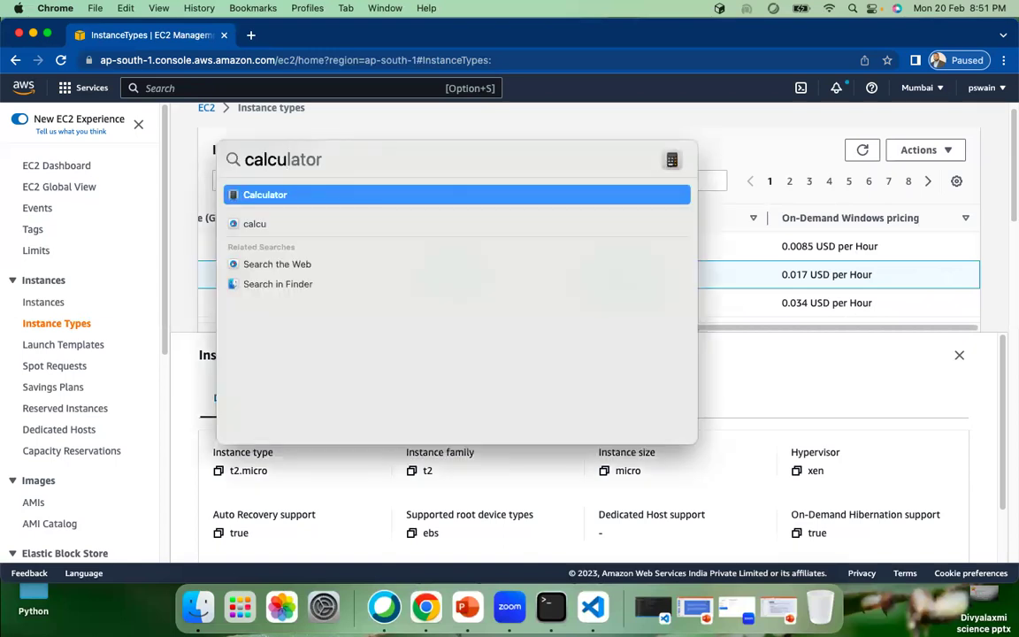
{"action": "key", "text": "Return"}
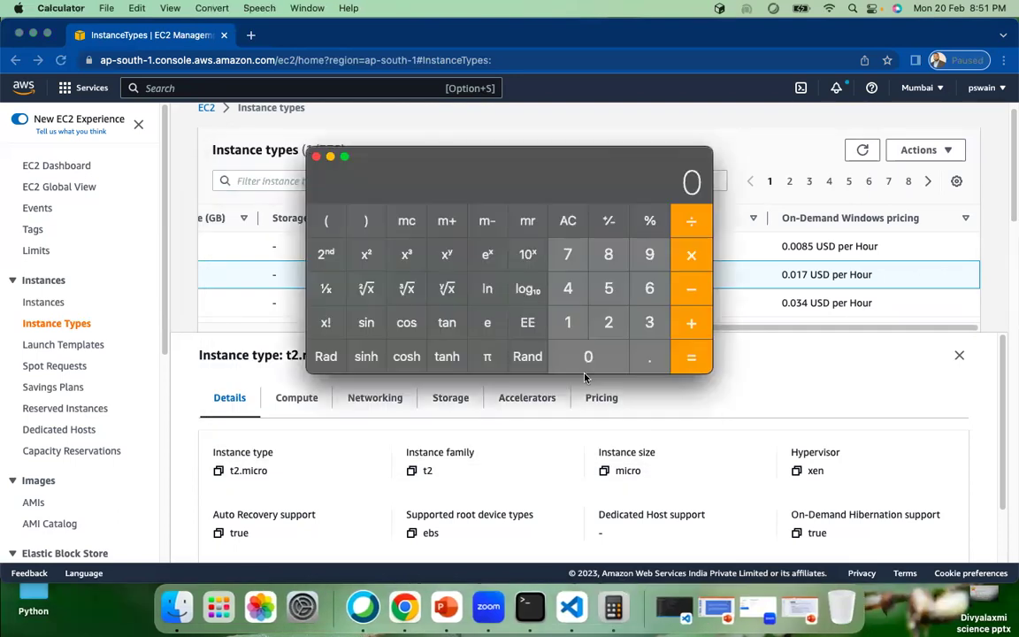
{"action": "left_click", "coordinate": [589, 354]}
{"action": "left_click", "coordinate": [648, 358]}
{"action": "left_click_drag", "start_coordinate": [599, 179], "coordinate": [435, 162]}
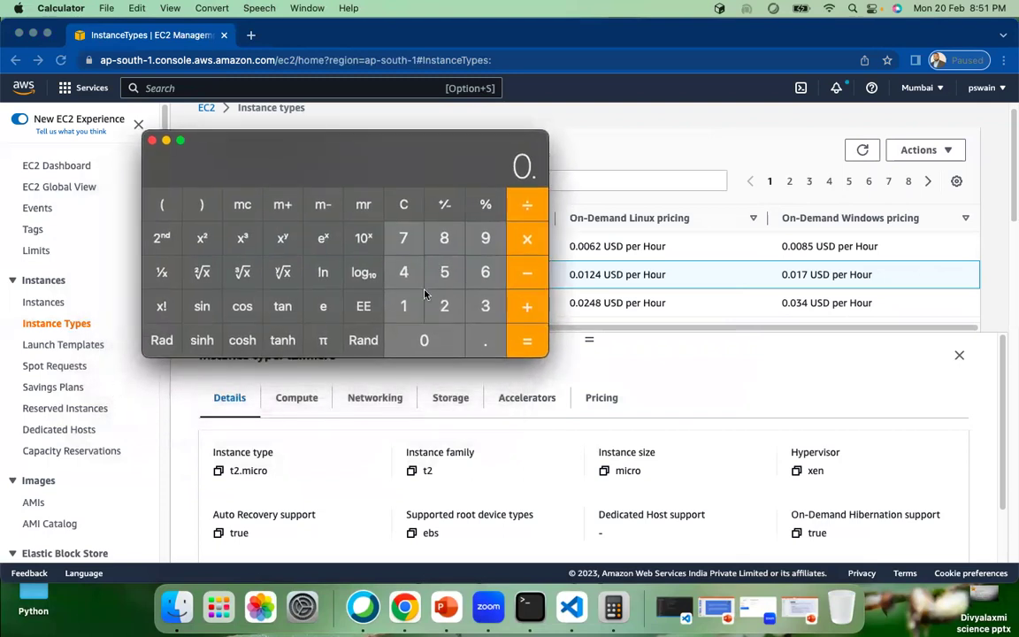
{"action": "left_click", "coordinate": [434, 342]}
{"action": "left_click", "coordinate": [403, 306]}
{"action": "left_click", "coordinate": [444, 306]}
{"action": "left_click", "coordinate": [404, 274]}
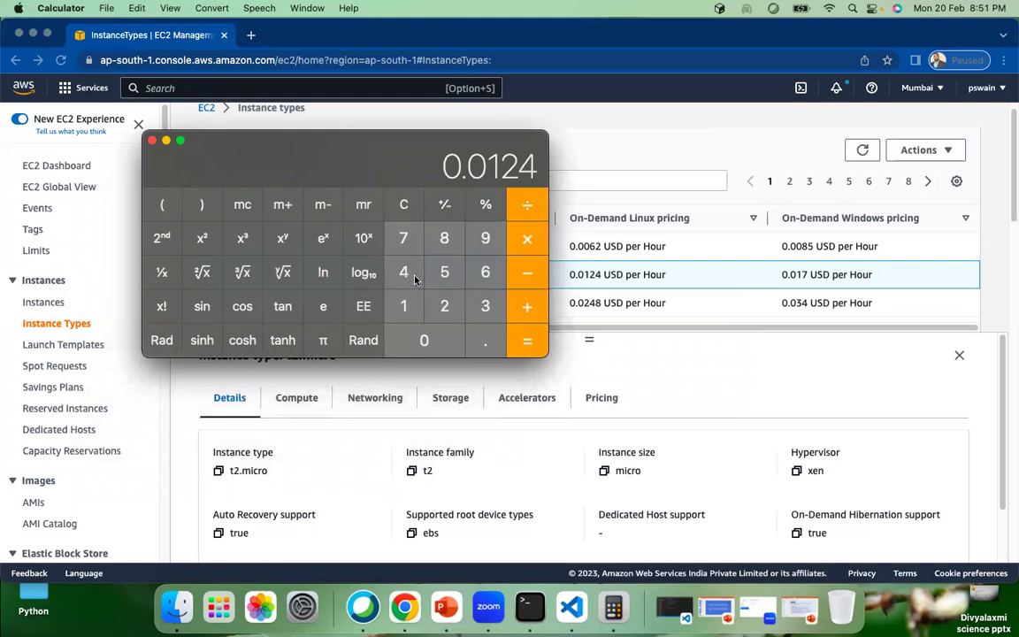
Multiply the hourly price by 24 hours and the daily cost by 30 days to calculate the monthly cost
{"action": "left_click", "coordinate": [529, 239]}
{"action": "left_click", "coordinate": [442, 307]}
{"action": "left_click", "coordinate": [404, 273]}
{"action": "left_click", "coordinate": [528, 345]}
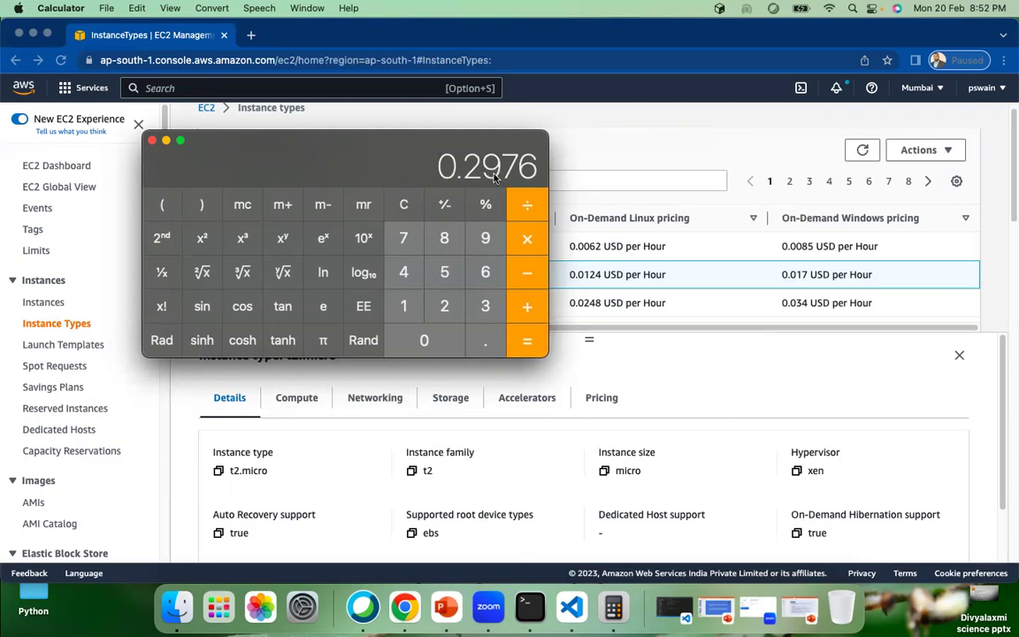
{"action": "left_click", "coordinate": [528, 238]}
{"action": "left_click", "coordinate": [484, 305]}
{"action": "left_click", "coordinate": [424, 340]}
{"action": "left_click", "coordinate": [527, 342]}
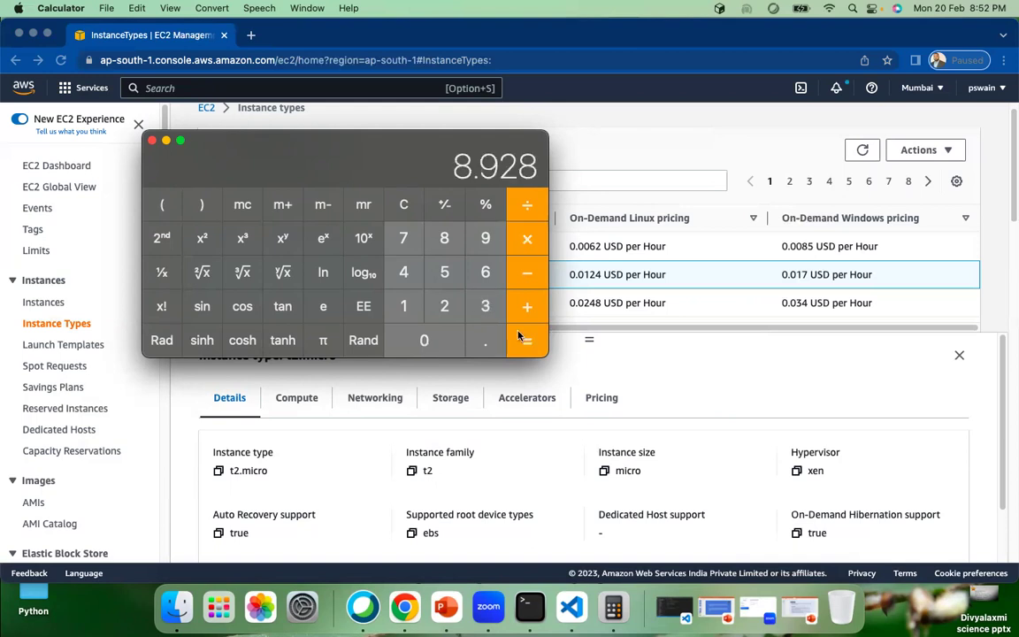
Switch to Chrome, open Google in a new browser tab, and look up the conversion "9 usd to inr"
{"action": "left_click_drag", "start_coordinate": [352, 147], "coordinate": [498, 165]}
{"action": "left_click", "coordinate": [250, 34]}
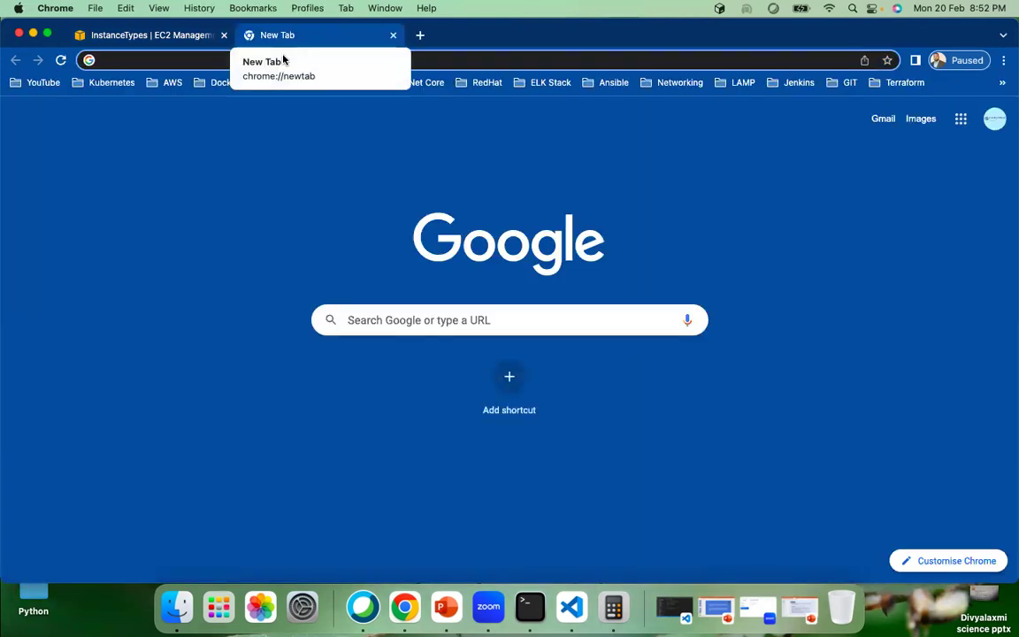
{"action": "type", "text": "goo"}
{"action": "key", "text": "Return"}
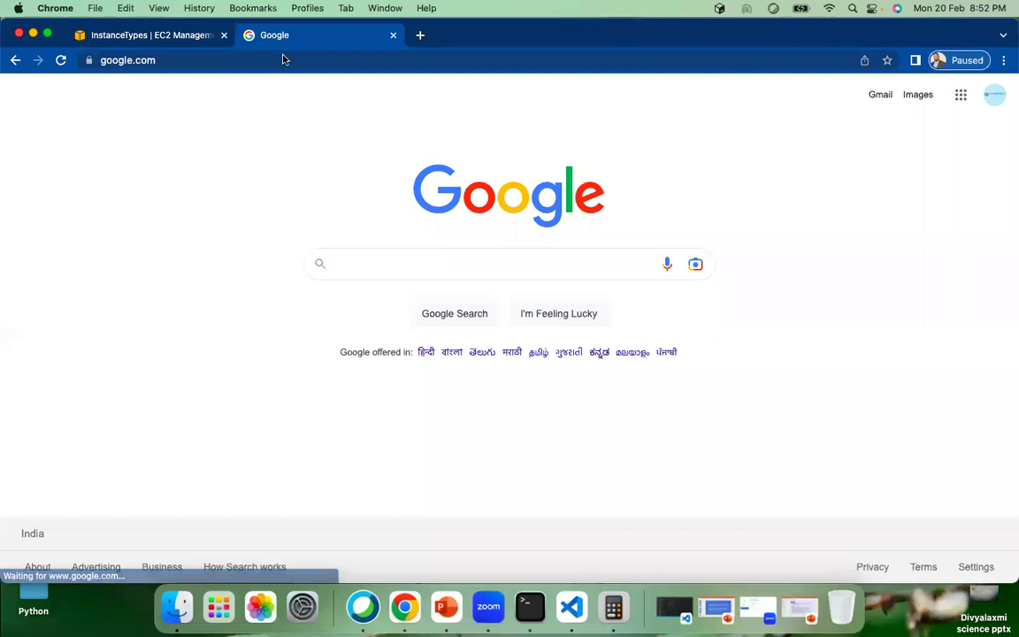
{"action": "type", "text": "9 u"}
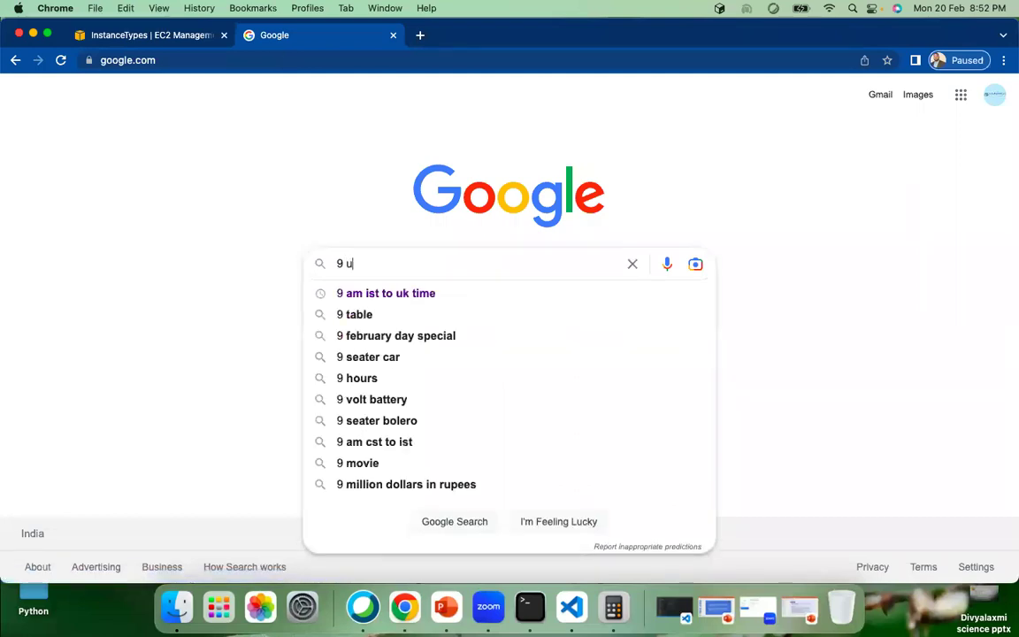
{"action": "type", "text": "sd to inr"}
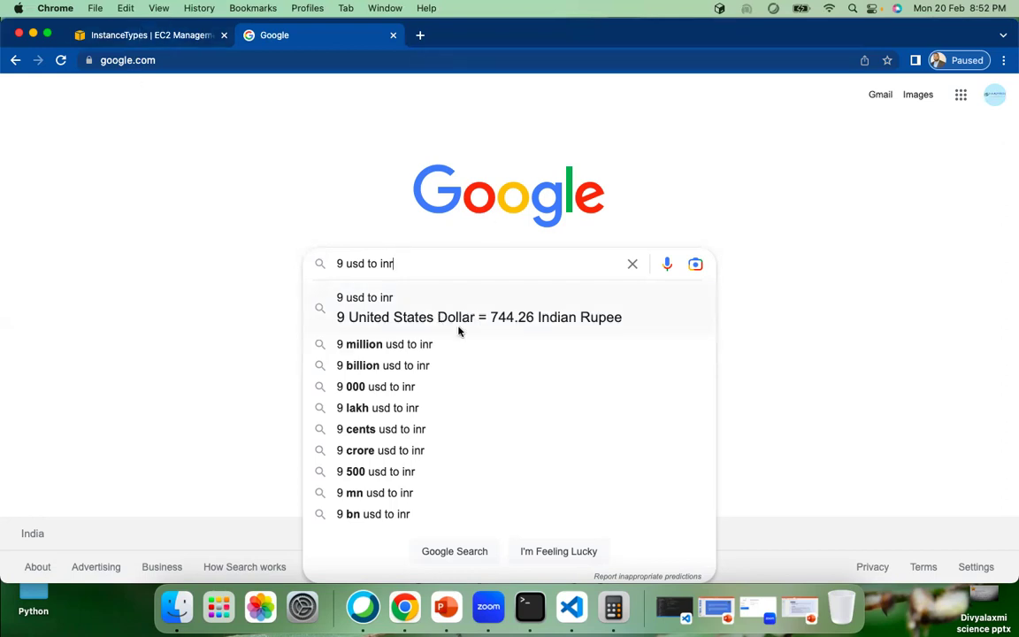
Return to the EC2 instance types, add c5.18xlarge to the selection, and examine its specifications and On-Demand Linux and Windows pricing
{"action": "left_click", "coordinate": [136, 36]}
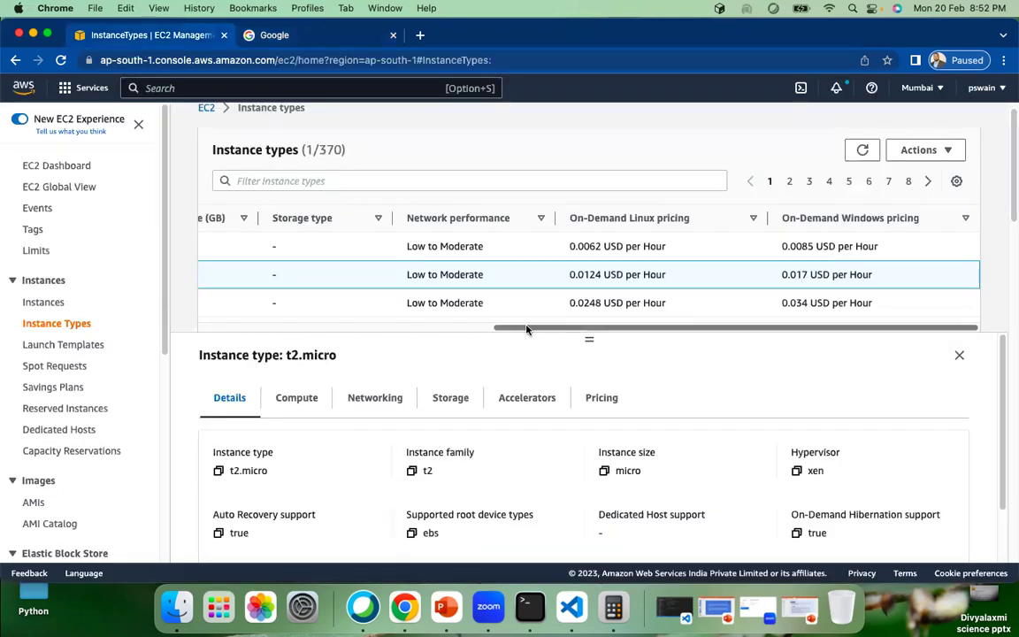
{"action": "left_click_drag", "start_coordinate": [509, 327], "coordinate": [221, 309]}
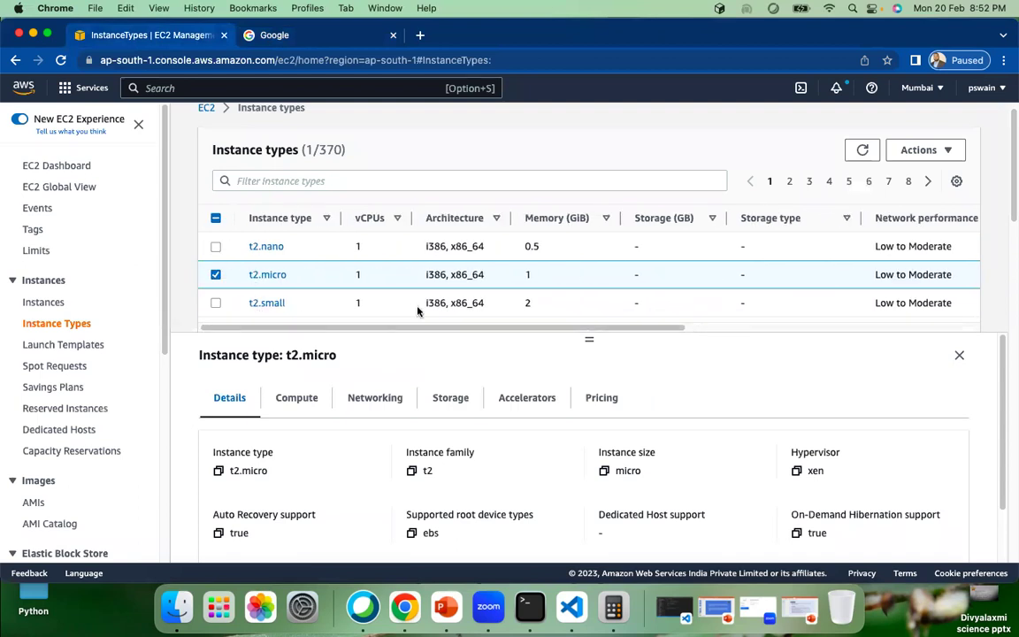
{"action": "scroll", "coordinate": [415, 305], "scroll_direction": "down", "scroll_amount": 3}
{"action": "scroll", "coordinate": [411, 287], "scroll_direction": "down", "scroll_amount": 15}
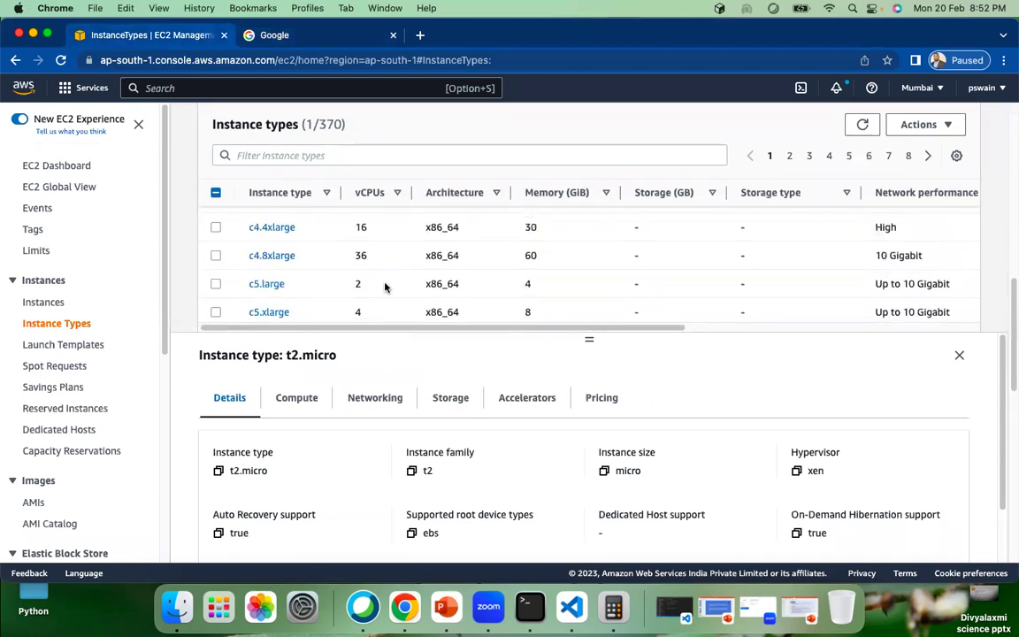
{"action": "scroll", "coordinate": [219, 313], "scroll_direction": "down", "scroll_amount": 5}
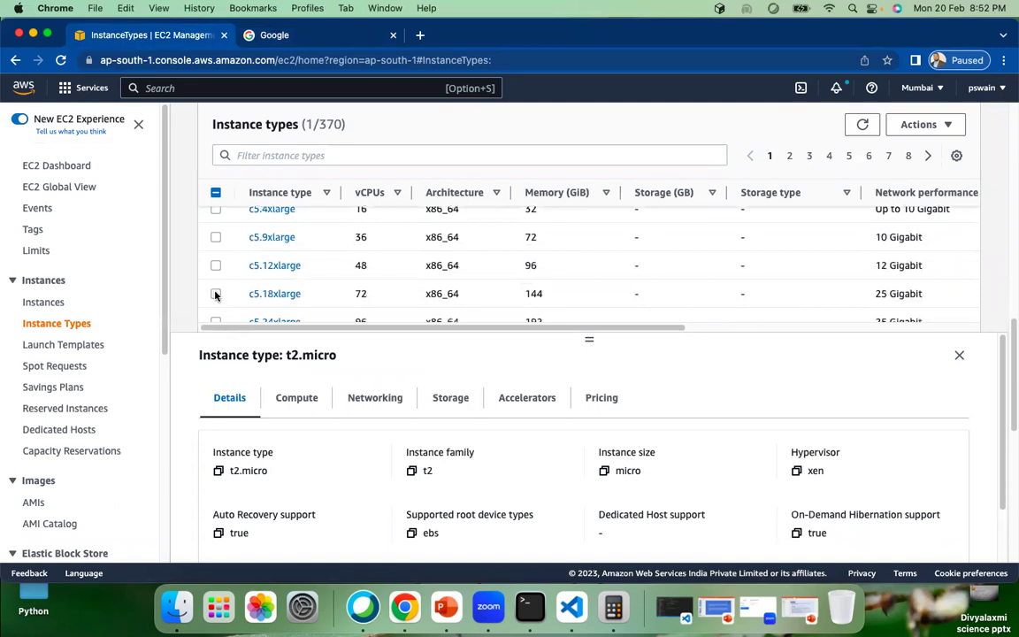
{"action": "left_click", "coordinate": [215, 293]}
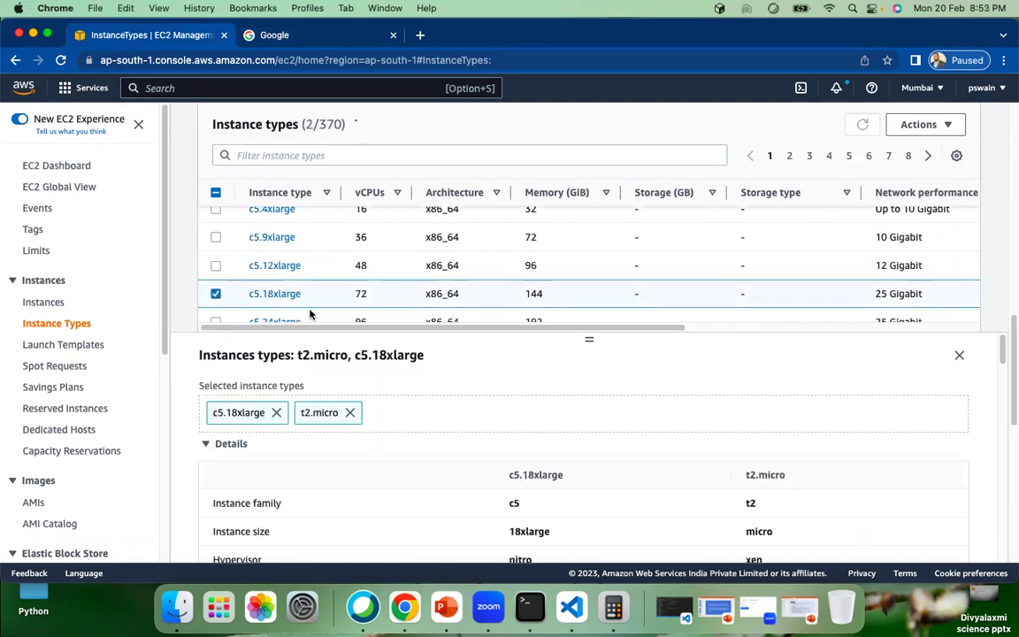
{"action": "left_click_drag", "start_coordinate": [516, 329], "coordinate": [806, 334]}
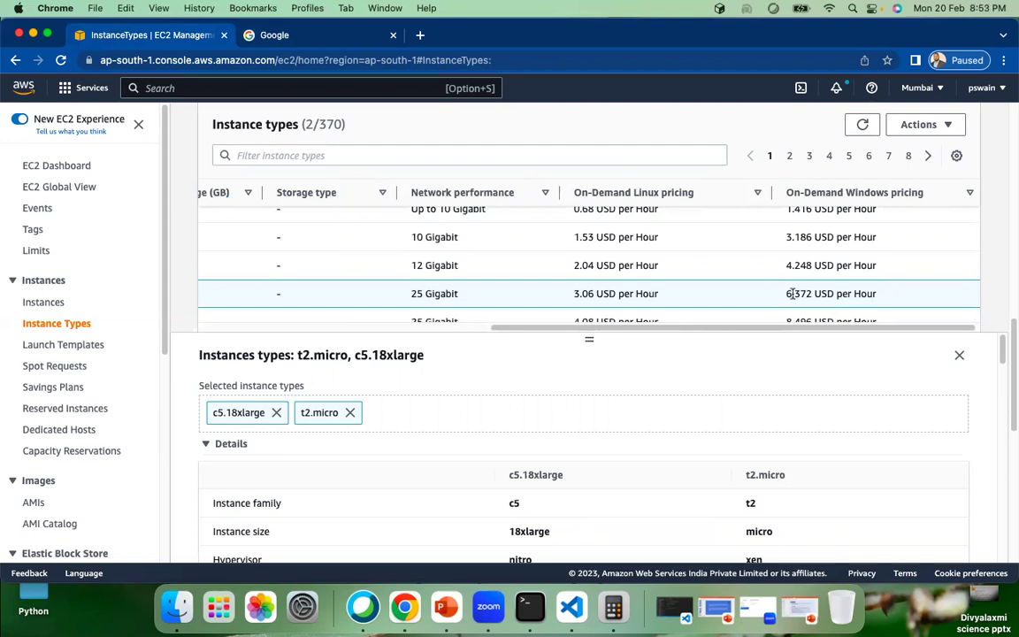
Deselect c5.18xlarge and toggle the t2.micro selection off and on, leaving only t2.micro selected
{"action": "left_click_drag", "start_coordinate": [712, 326], "coordinate": [416, 321]}
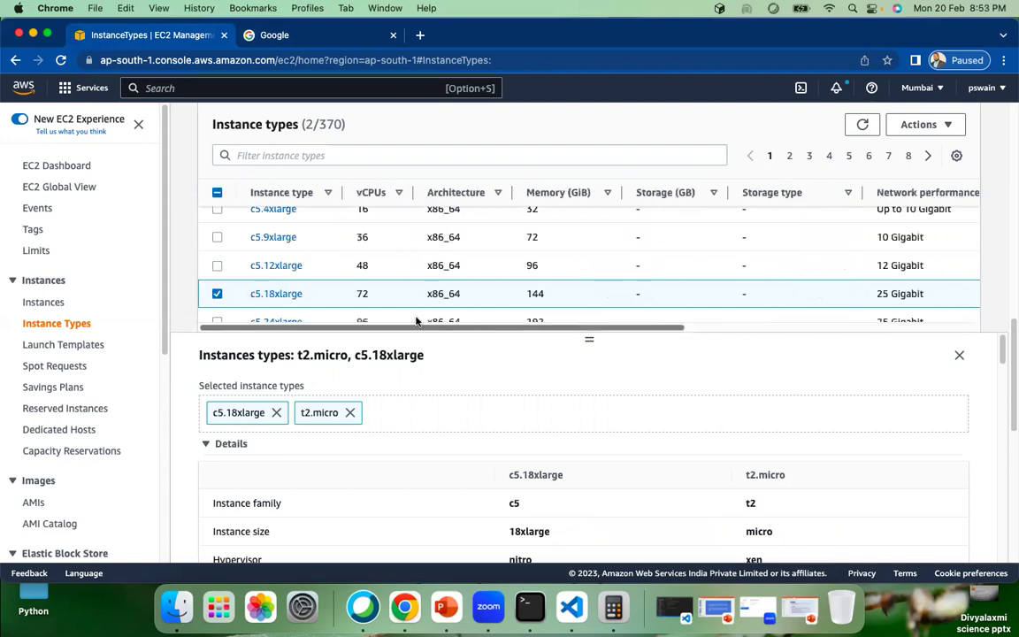
{"action": "left_click", "coordinate": [218, 293]}
{"action": "scroll", "coordinate": [458, 297], "scroll_direction": "up", "scroll_amount": 5}
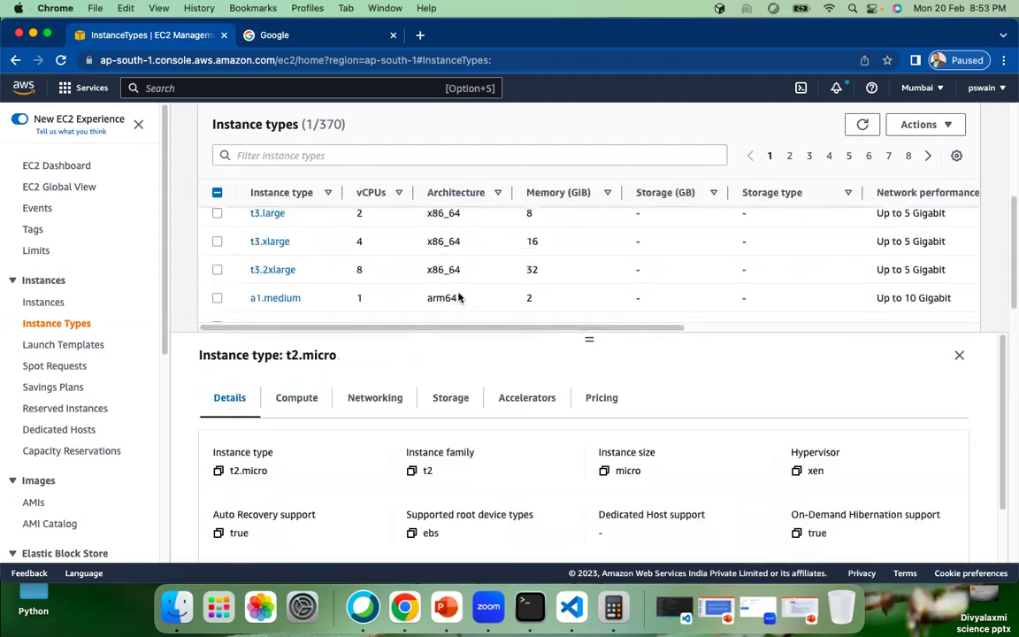
{"action": "scroll", "coordinate": [458, 297], "scroll_direction": "up", "scroll_amount": 5}
{"action": "left_click", "coordinate": [218, 293]}
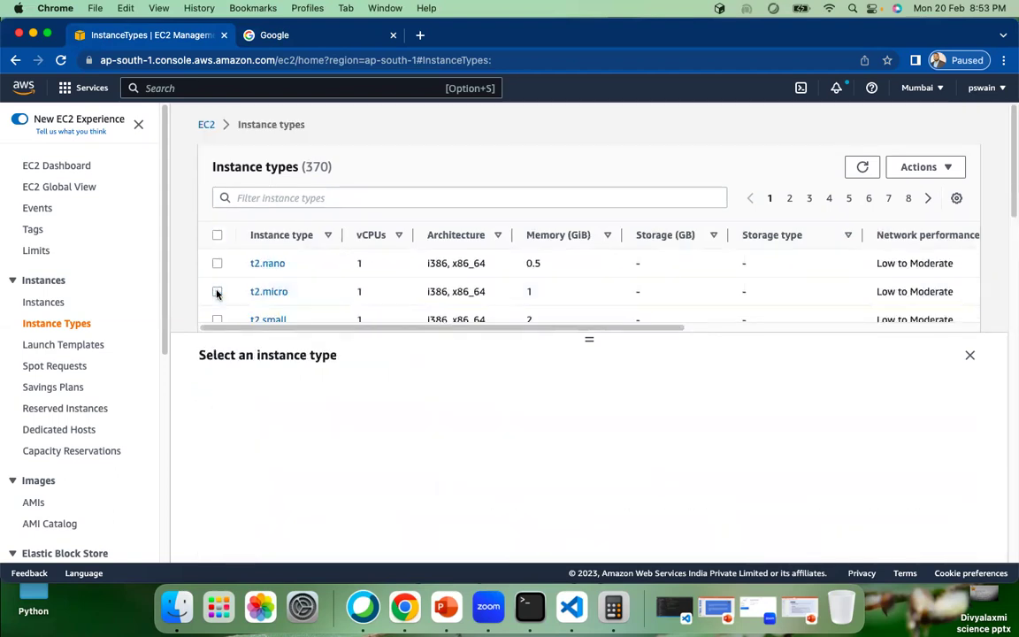
{"action": "left_click", "coordinate": [218, 293]}
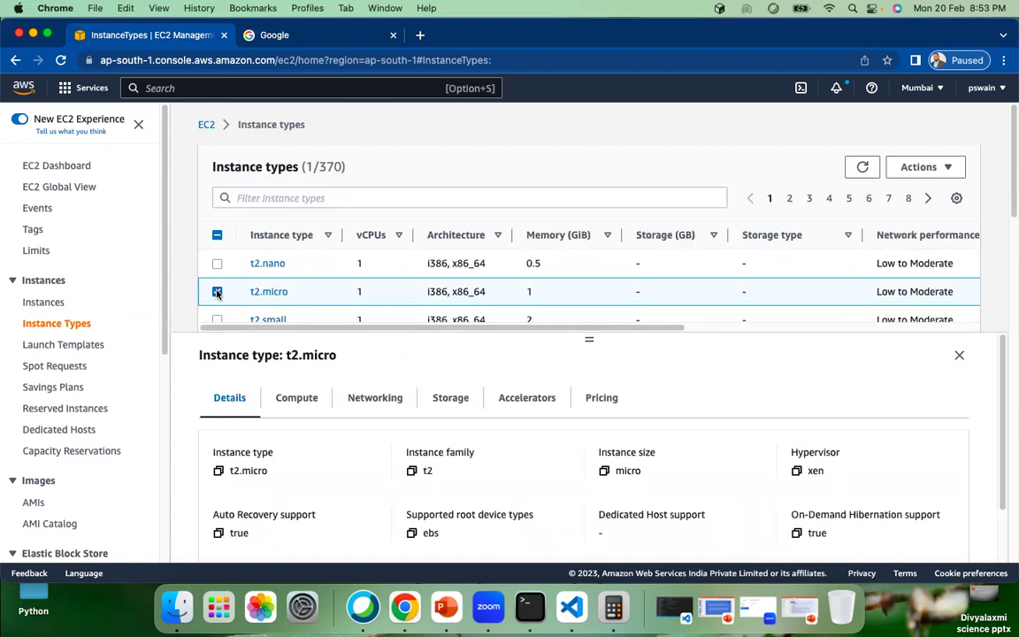
{"action": "left_click", "coordinate": [217, 293]}
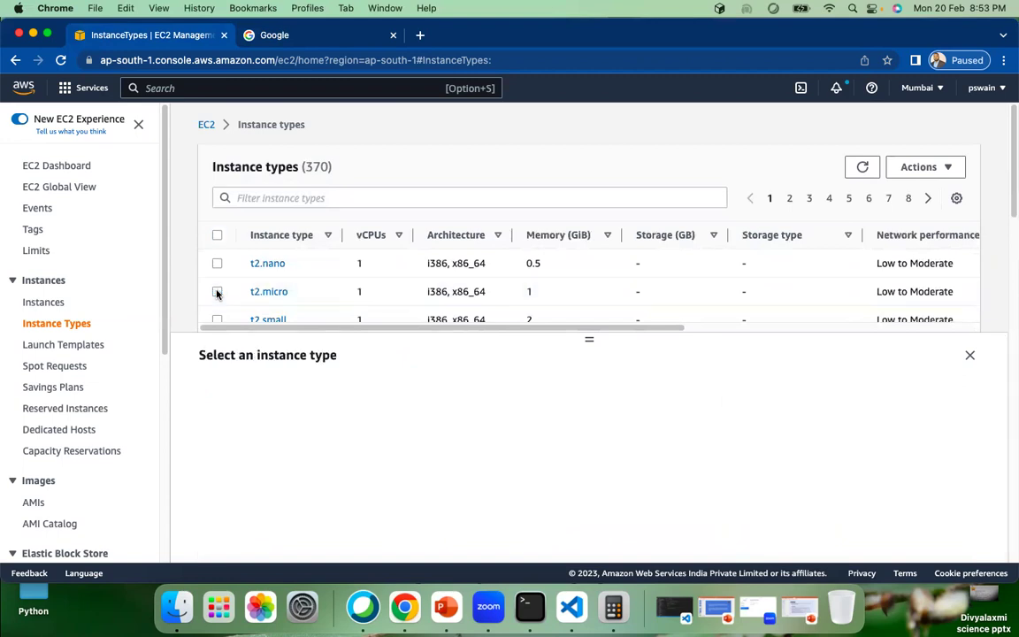
{"action": "left_click", "coordinate": [218, 293]}
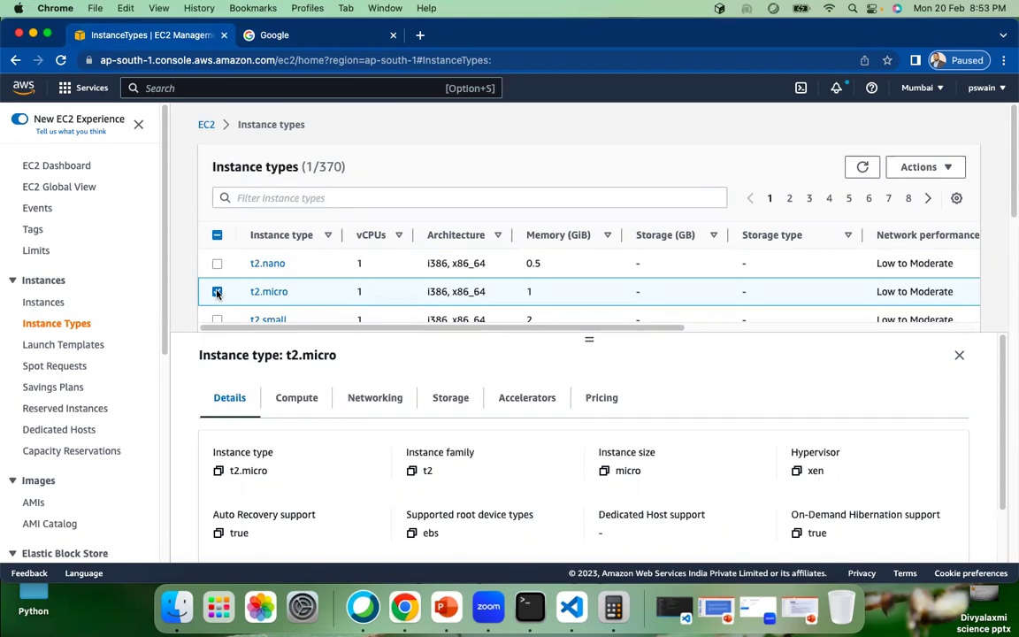
Browse the t2, t3 and c4 families in the instance types list and return to its beginning
{"action": "left_click_drag", "start_coordinate": [552, 328], "coordinate": [497, 346]}
{"action": "scroll", "coordinate": [340, 274], "scroll_direction": "down", "scroll_amount": 5}
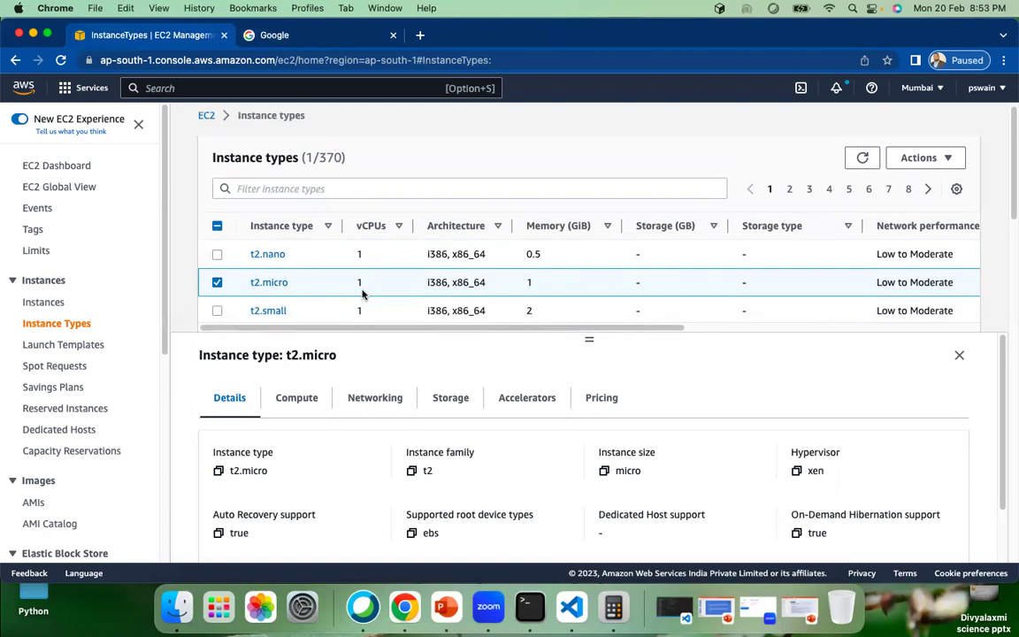
{"action": "scroll", "coordinate": [256, 275], "scroll_direction": "up", "scroll_amount": 5}
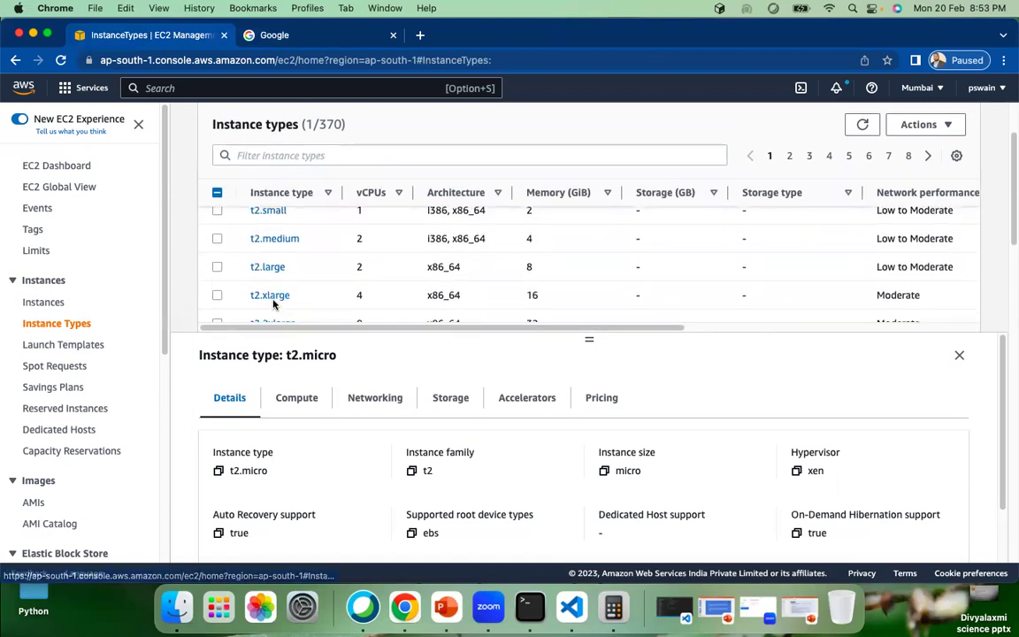
{"action": "scroll", "coordinate": [265, 246], "scroll_direction": "down", "scroll_amount": 5}
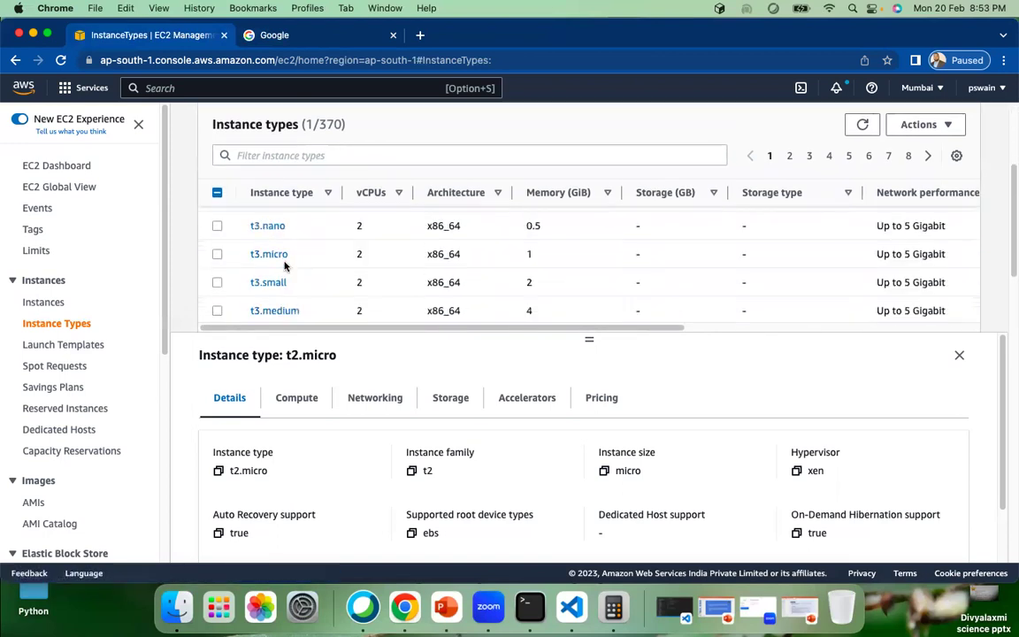
{"action": "scroll", "coordinate": [273, 292], "scroll_direction": "down", "scroll_amount": 10}
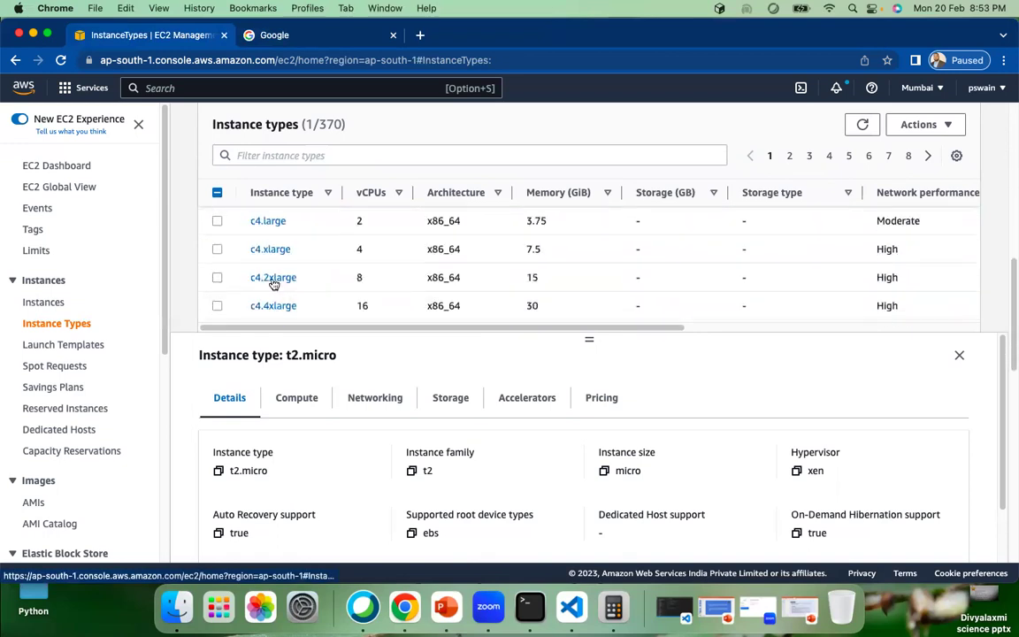
{"action": "scroll", "coordinate": [274, 266], "scroll_direction": "up", "scroll_amount": 10}
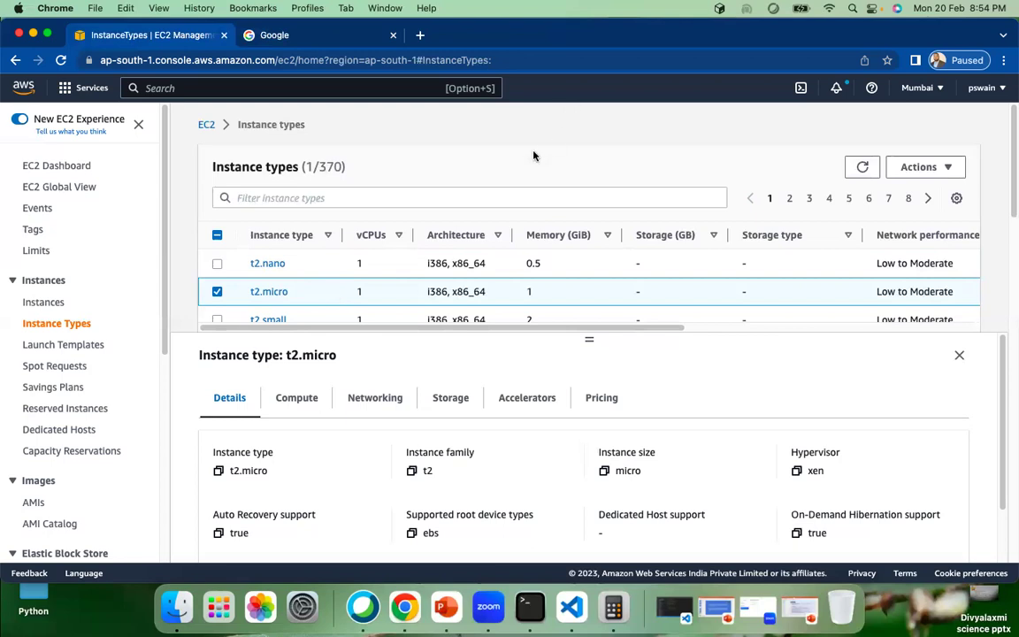
Visit the EC2 dashboard, start launching a new instance from the instances list, and name it demoServer
{"action": "left_click", "coordinate": [61, 171]}
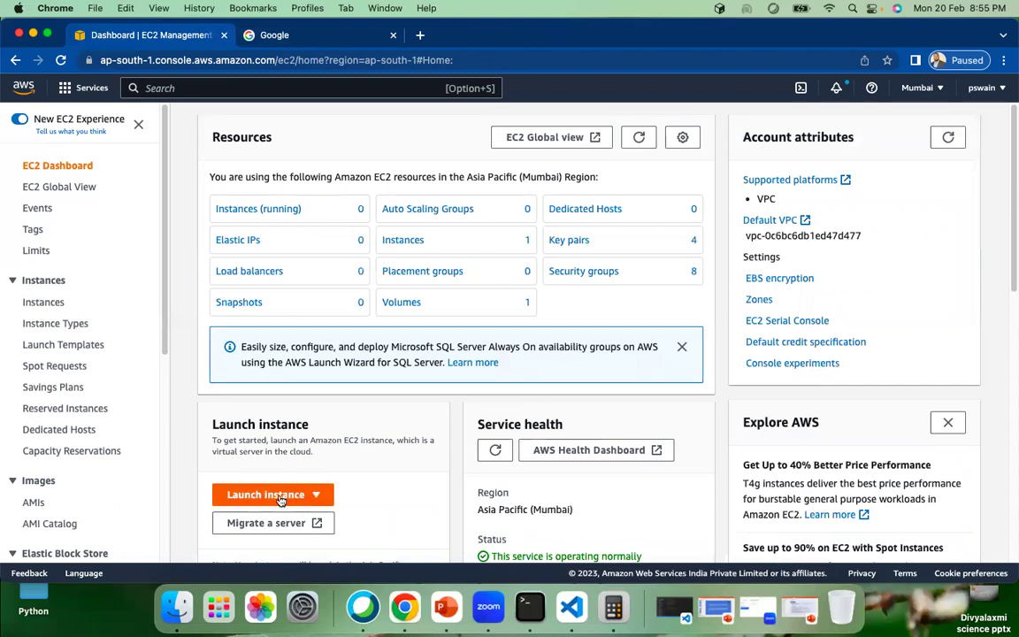
{"action": "left_click", "coordinate": [40, 302]}
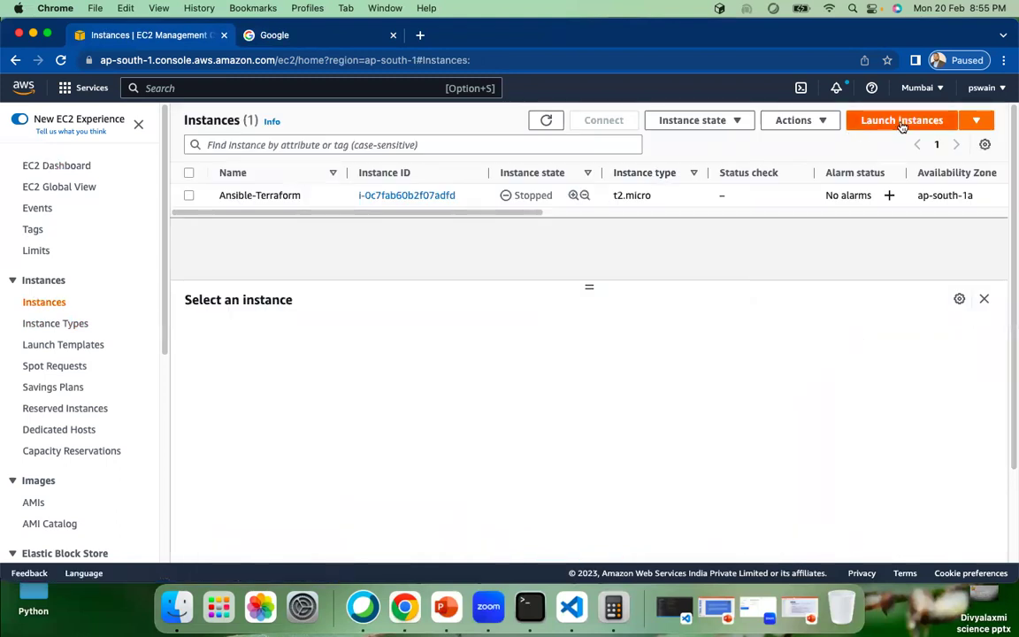
{"action": "left_click", "coordinate": [905, 124]}
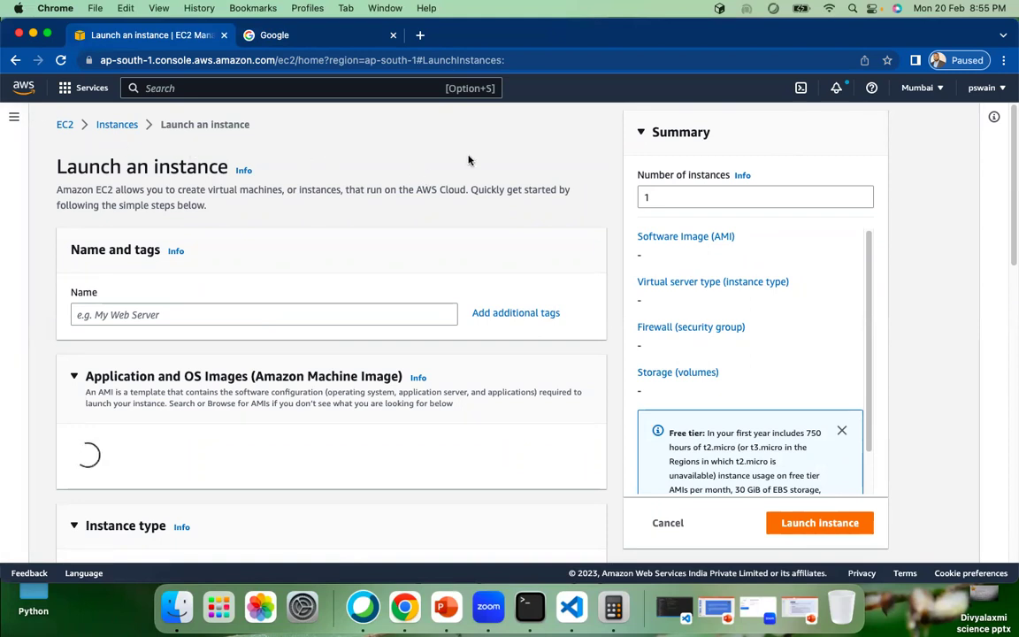
{"action": "left_click", "coordinate": [226, 312]}
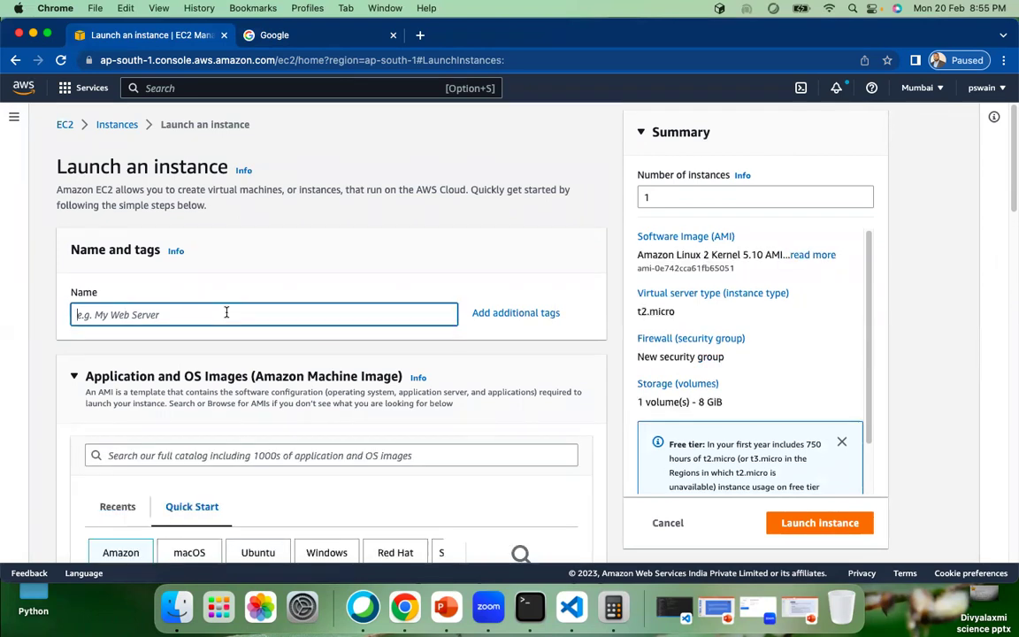
{"action": "type", "text": "demoServer"}
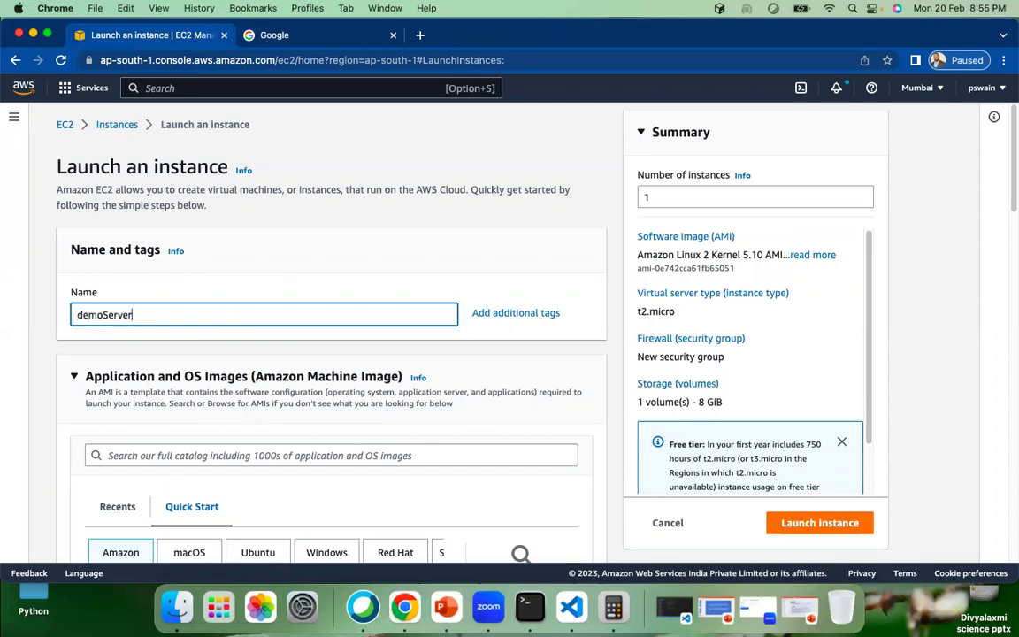
Examine the Quick Start operating system images from Amazon Linux through Debian, returning to the start of the row
{"action": "scroll", "coordinate": [168, 340], "scroll_direction": "down", "scroll_amount": 2}
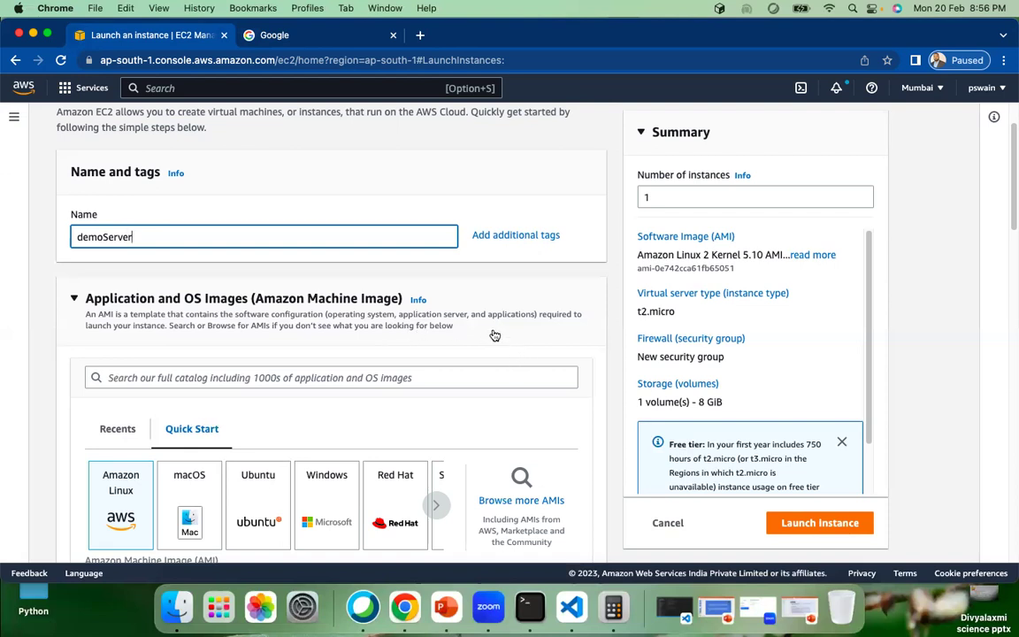
{"action": "scroll", "coordinate": [492, 329], "scroll_direction": "down", "scroll_amount": 2}
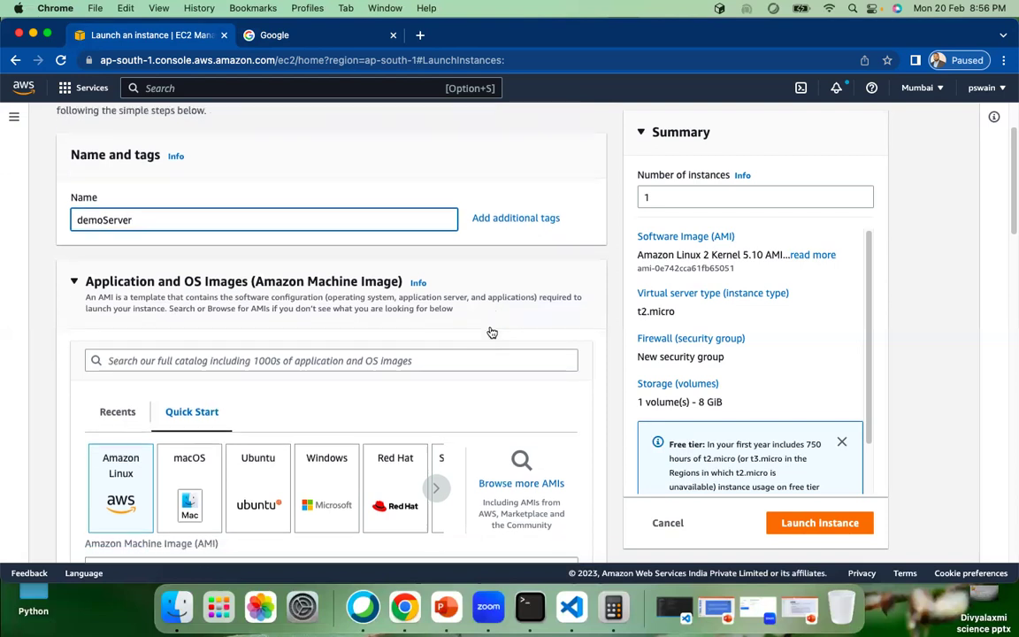
{"action": "scroll", "coordinate": [492, 331], "scroll_direction": "down", "scroll_amount": 3}
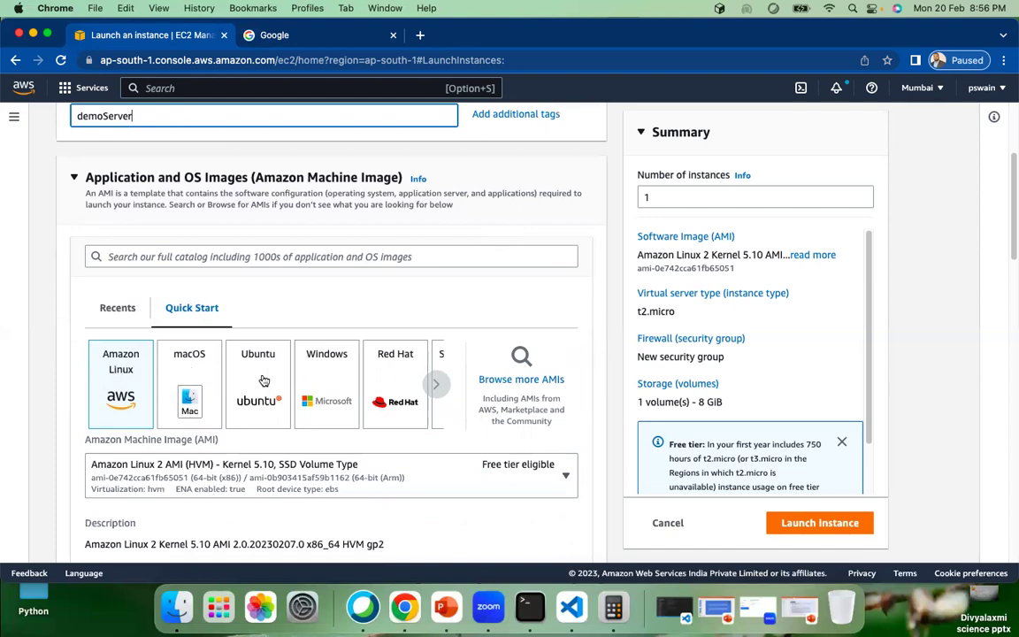
{"action": "left_click", "coordinate": [437, 385]}
{"action": "left_click", "coordinate": [437, 386]}
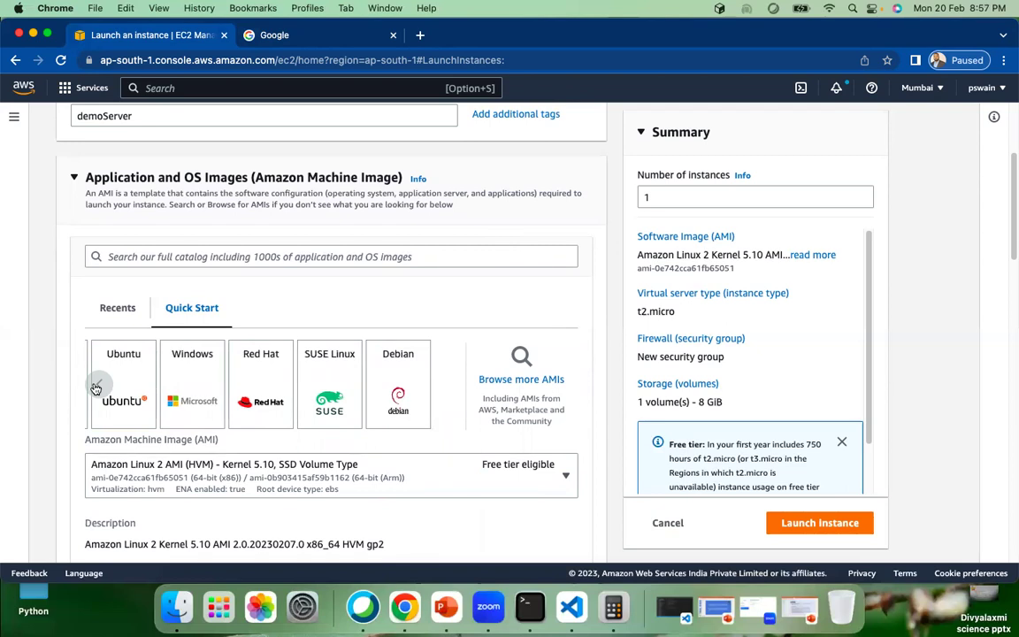
{"action": "left_click", "coordinate": [96, 387]}
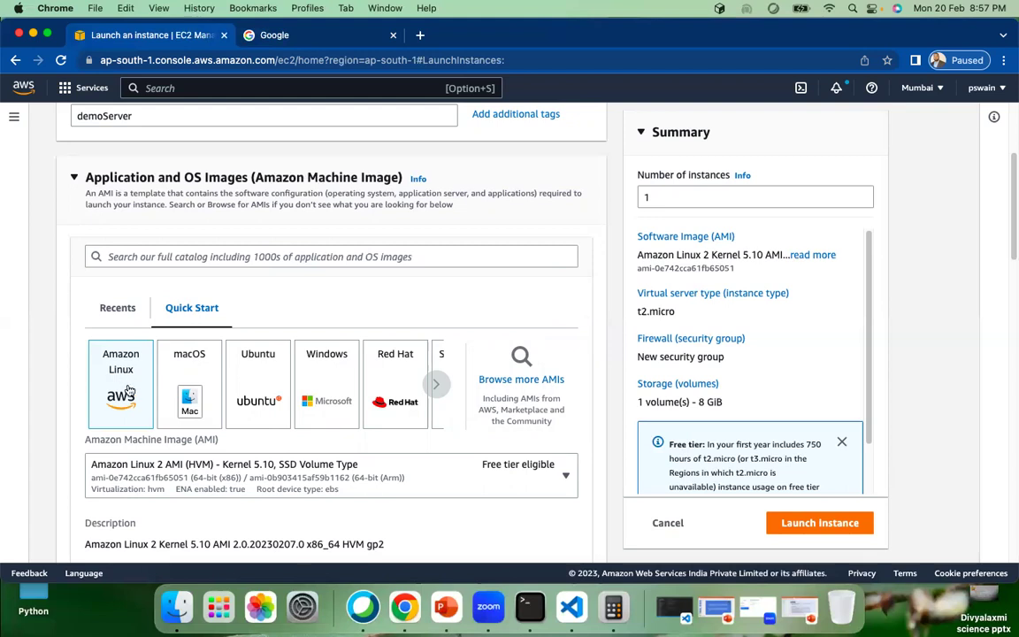
Browse the available Amazon Linux machine images and close the choices without changing the selected AMI
{"action": "scroll", "coordinate": [128, 383], "scroll_direction": "down", "scroll_amount": 3}
{"action": "scroll", "coordinate": [128, 386], "scroll_direction": "down", "scroll_amount": 2}
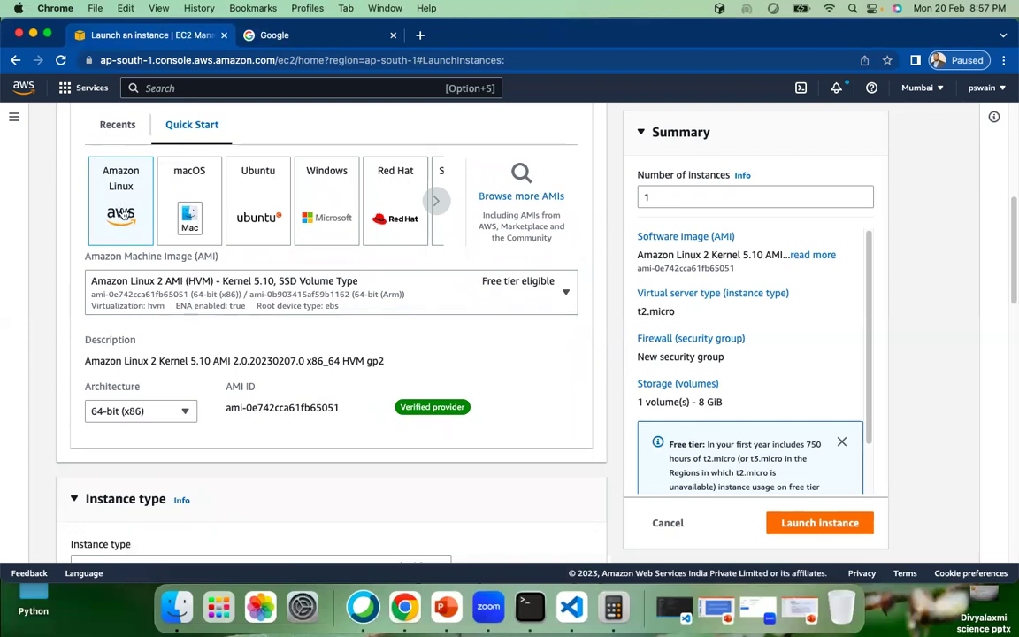
{"action": "left_click", "coordinate": [566, 296]}
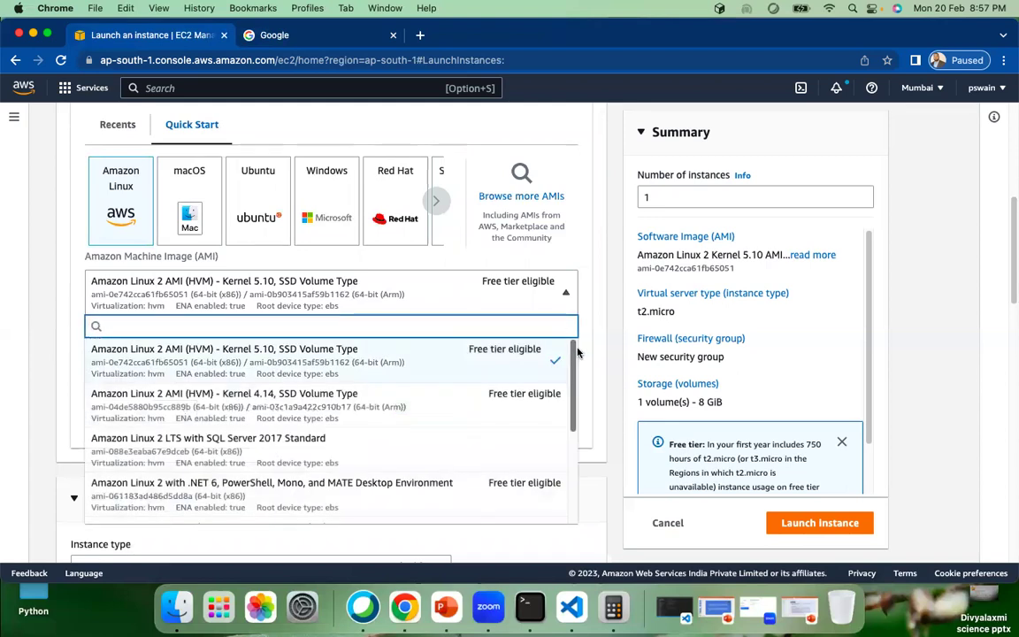
{"action": "scroll", "coordinate": [324, 400], "scroll_direction": "down", "scroll_amount": 1}
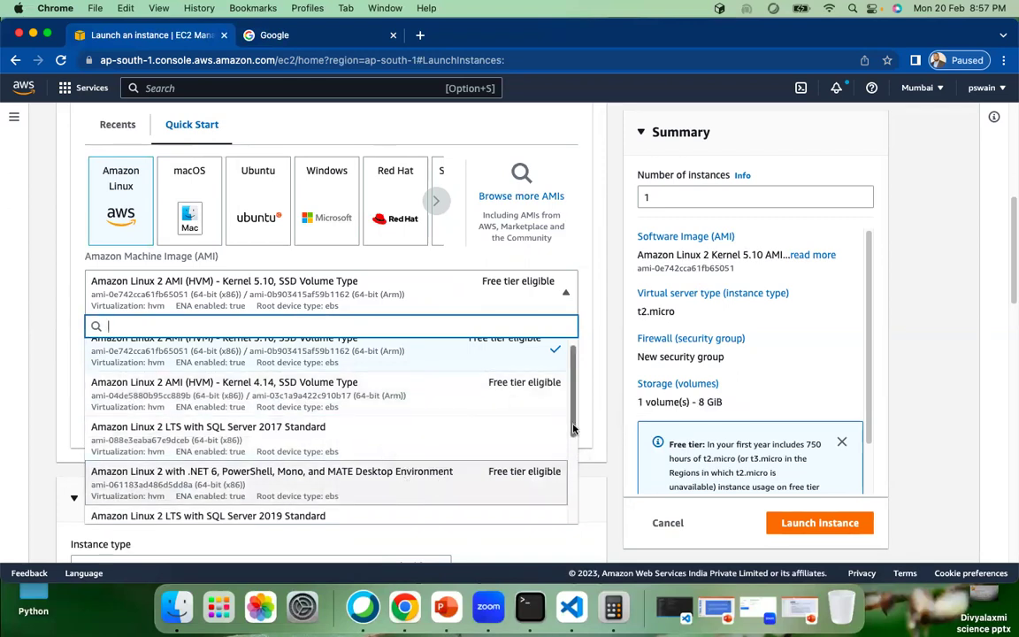
{"action": "scroll", "coordinate": [514, 421], "scroll_direction": "down", "scroll_amount": 3}
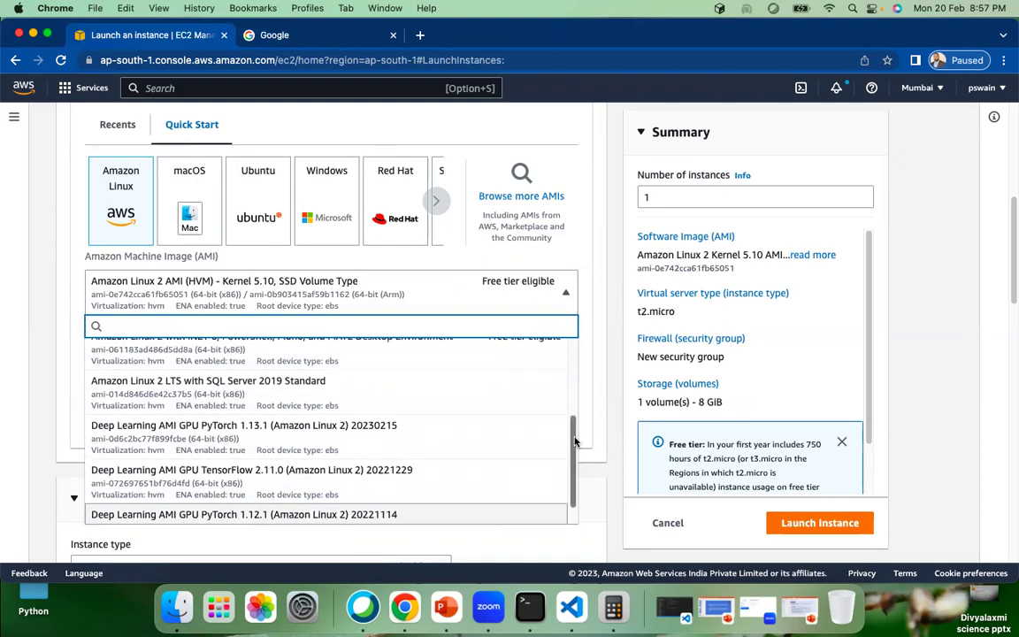
{"action": "scroll", "coordinate": [574, 492], "scroll_direction": "up", "scroll_amount": 5}
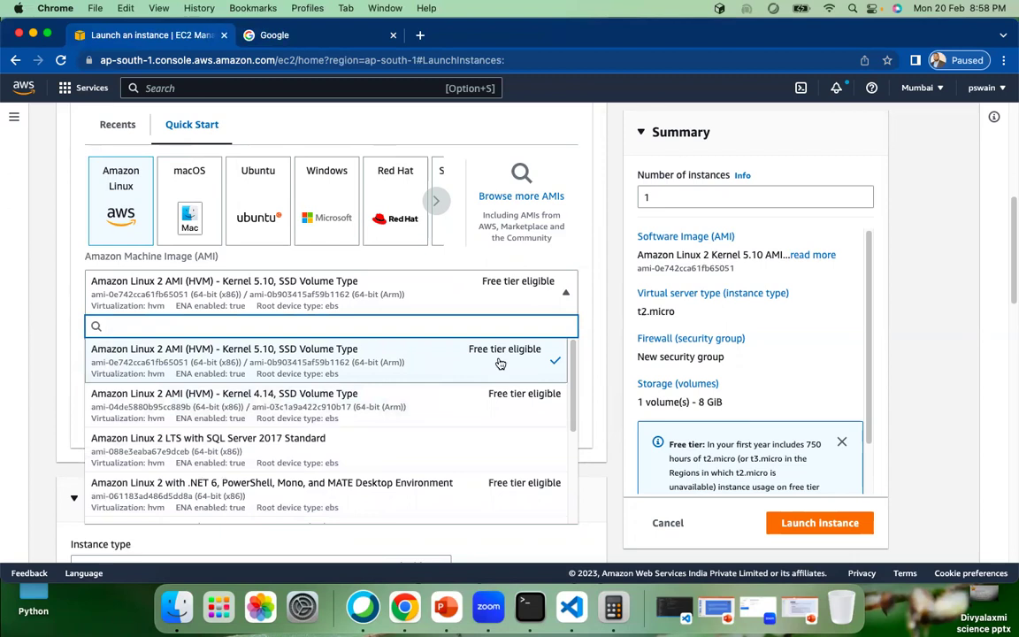
{"action": "left_click", "coordinate": [598, 362]}
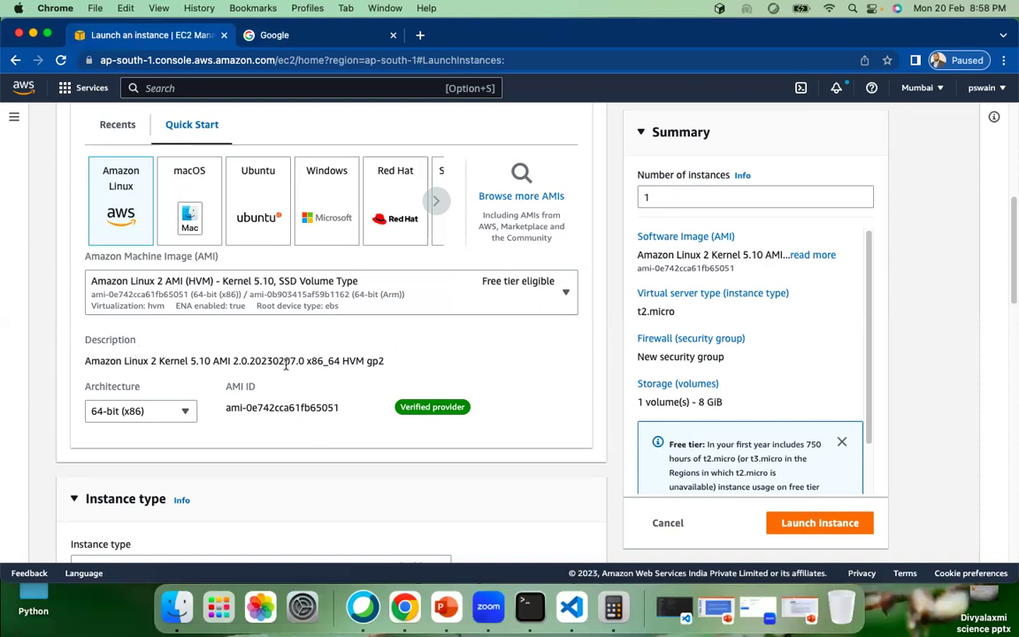
Examine the selected AMI's description and its architecture options, without changing the architecture
{"action": "left_click_drag", "start_coordinate": [384, 361], "coordinate": [164, 361]}
{"action": "scroll", "coordinate": [159, 371], "scroll_direction": "down", "scroll_amount": 1}
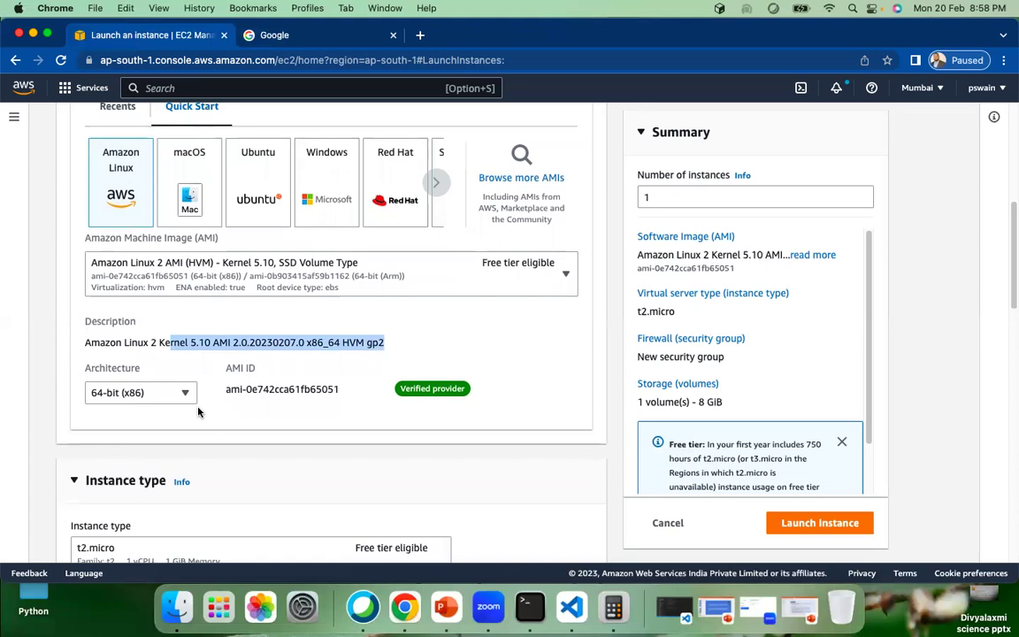
{"action": "left_click", "coordinate": [186, 395]}
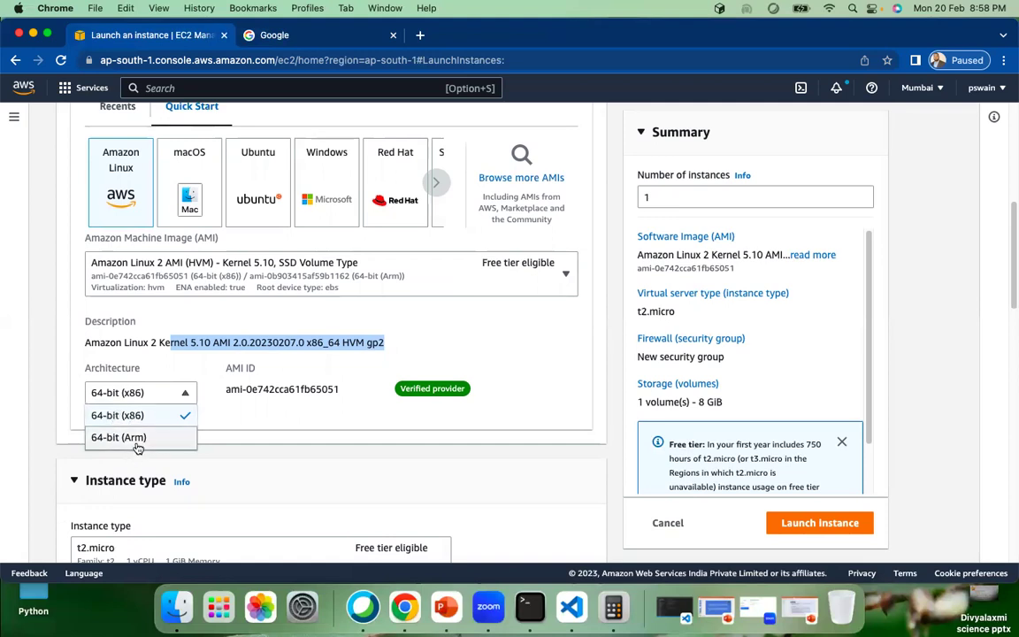
{"action": "left_click", "coordinate": [242, 359]}
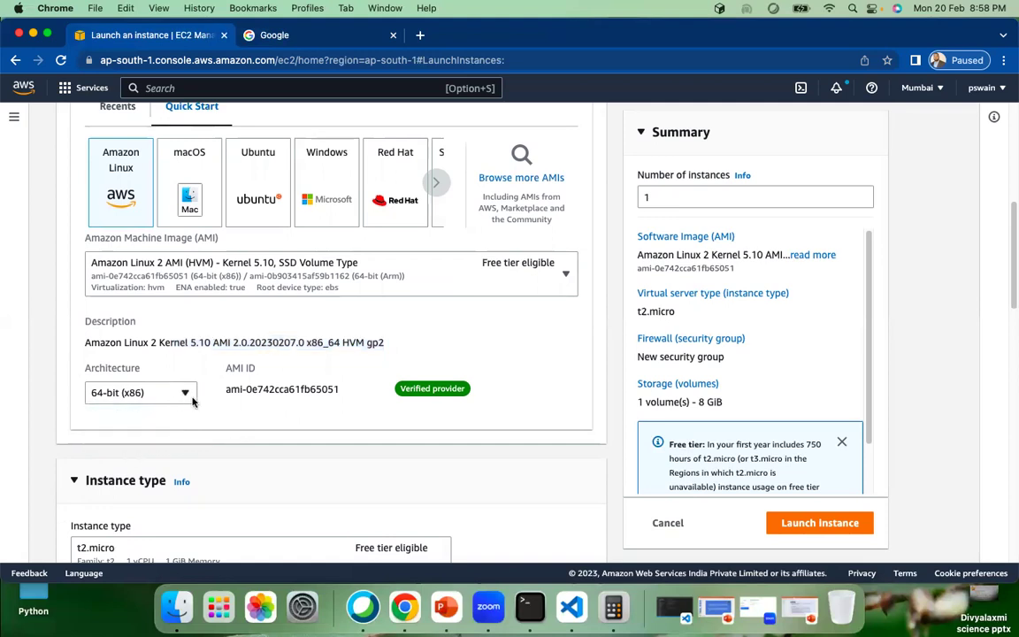
Browse the instance types offered for the new instance, from t2 through r6a, and leave t2.micro selected
{"action": "scroll", "coordinate": [176, 400], "scroll_direction": "down", "scroll_amount": 3}
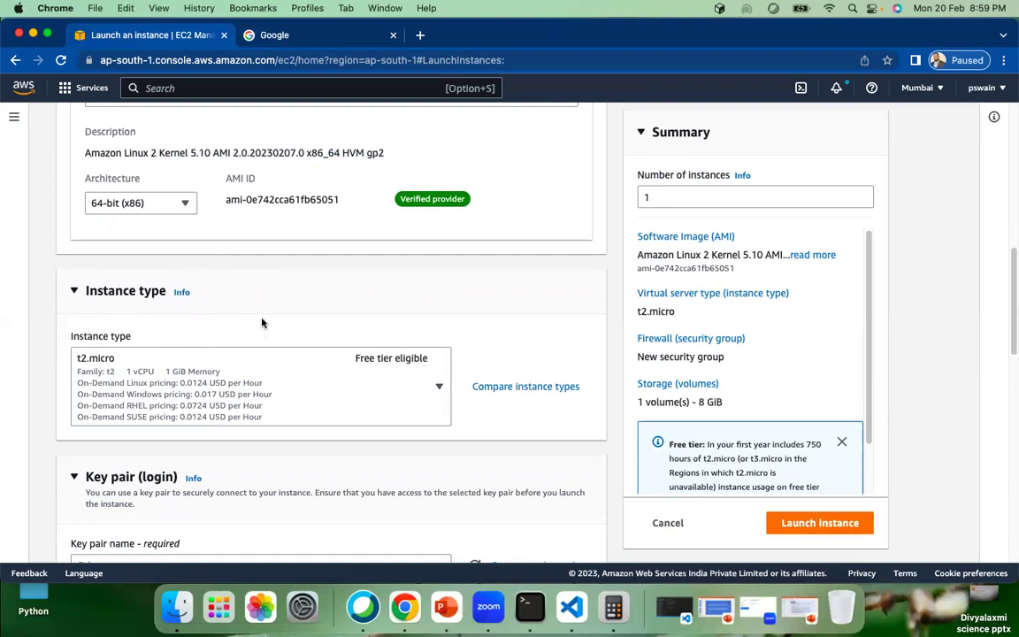
{"action": "left_click", "coordinate": [438, 387]}
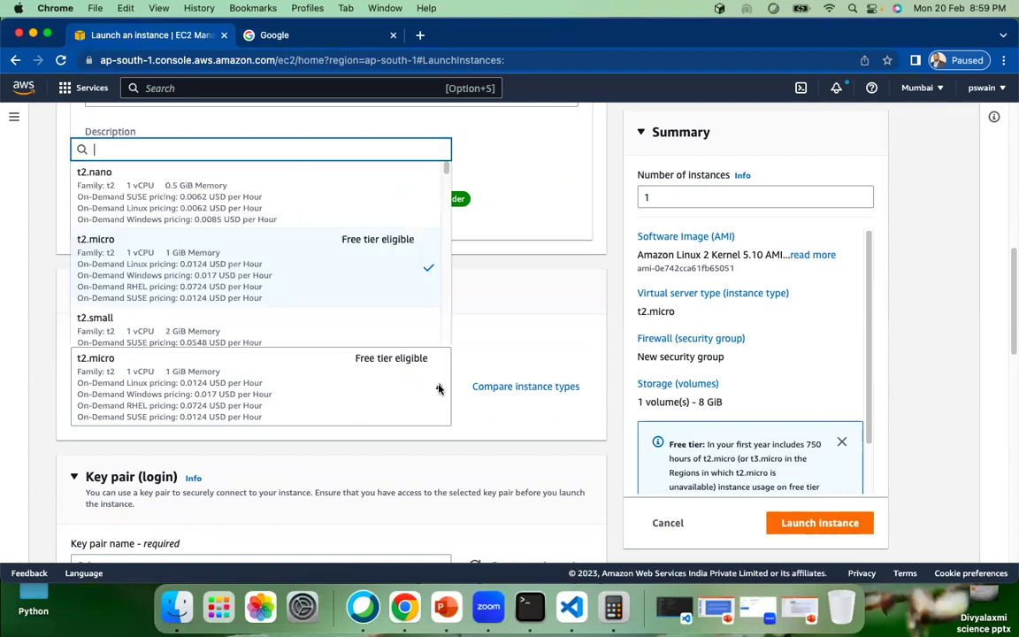
{"action": "left_click", "coordinate": [500, 312]}
{"action": "left_click", "coordinate": [500, 312]}
{"action": "left_click", "coordinate": [196, 311]}
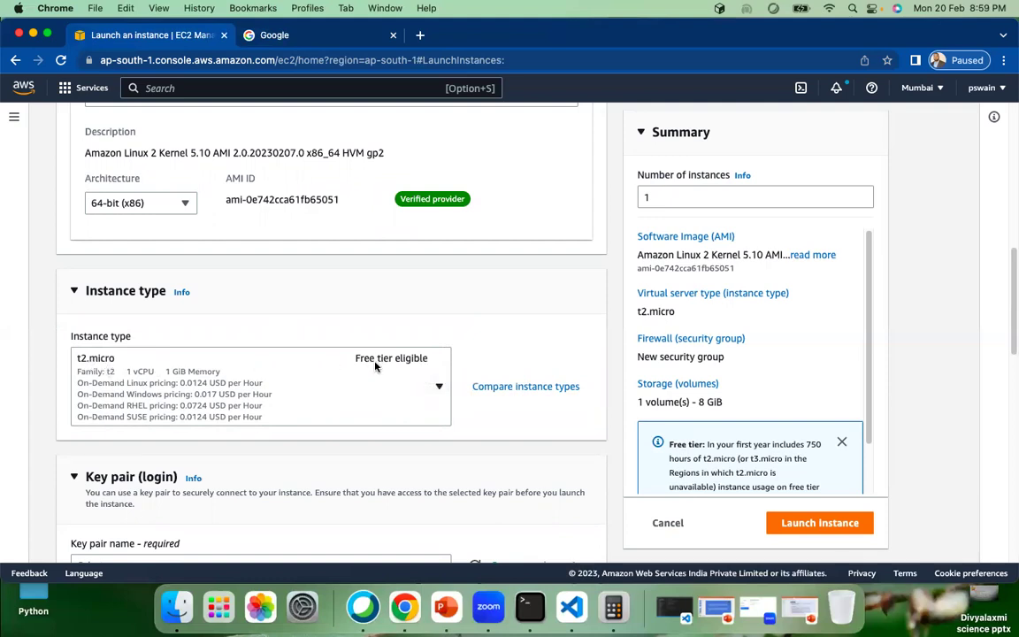
{"action": "left_click", "coordinate": [439, 386]}
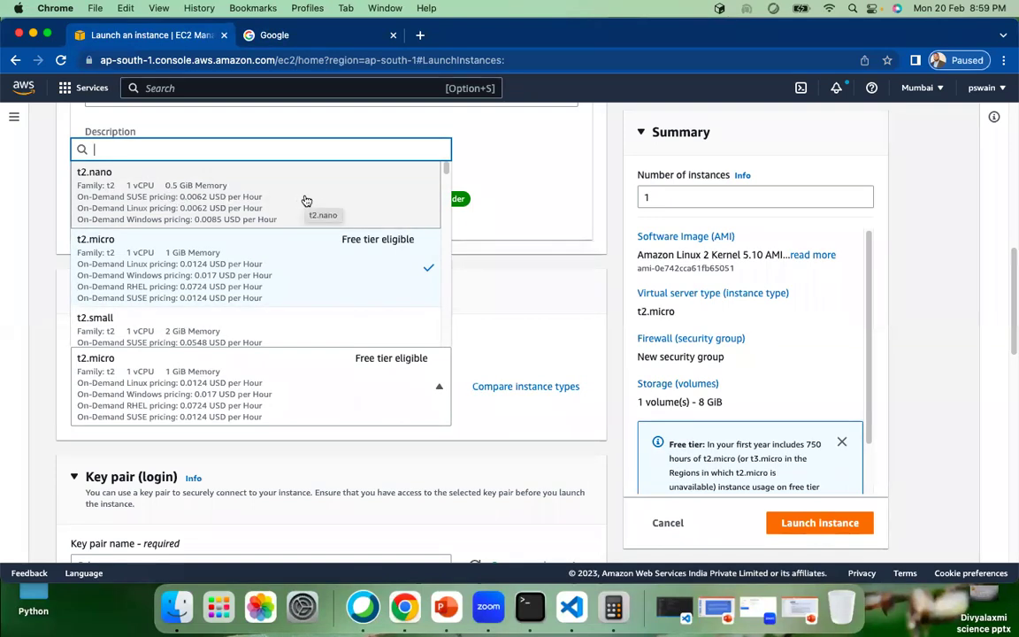
{"action": "scroll", "coordinate": [175, 306], "scroll_direction": "down", "scroll_amount": 1}
{"action": "scroll", "coordinate": [175, 306], "scroll_direction": "down", "scroll_amount": 10}
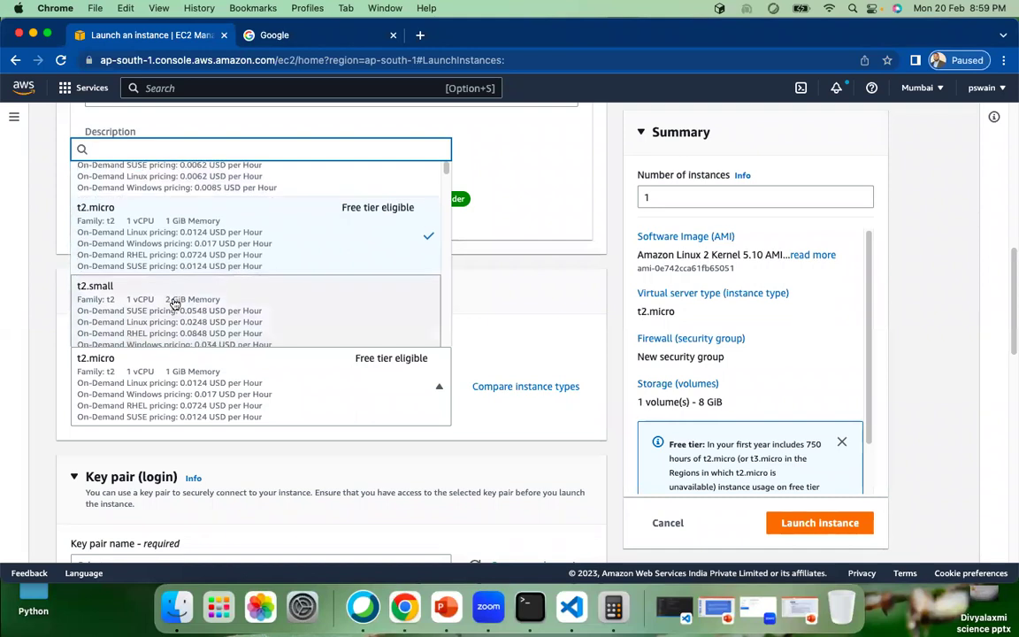
{"action": "scroll", "coordinate": [163, 262], "scroll_direction": "down", "scroll_amount": 15}
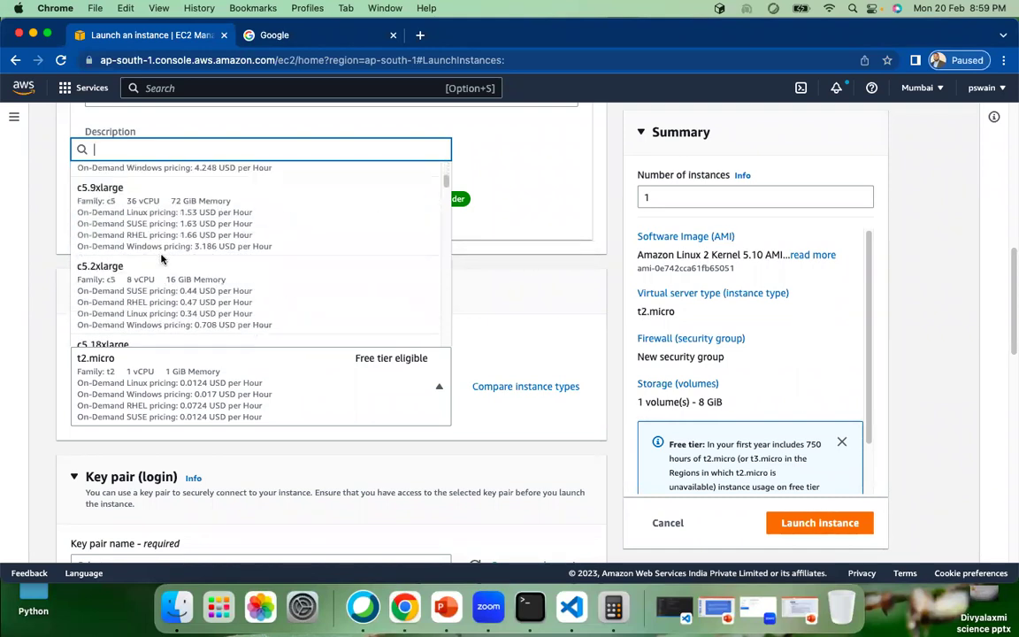
{"action": "scroll", "coordinate": [159, 255], "scroll_direction": "down", "scroll_amount": 15}
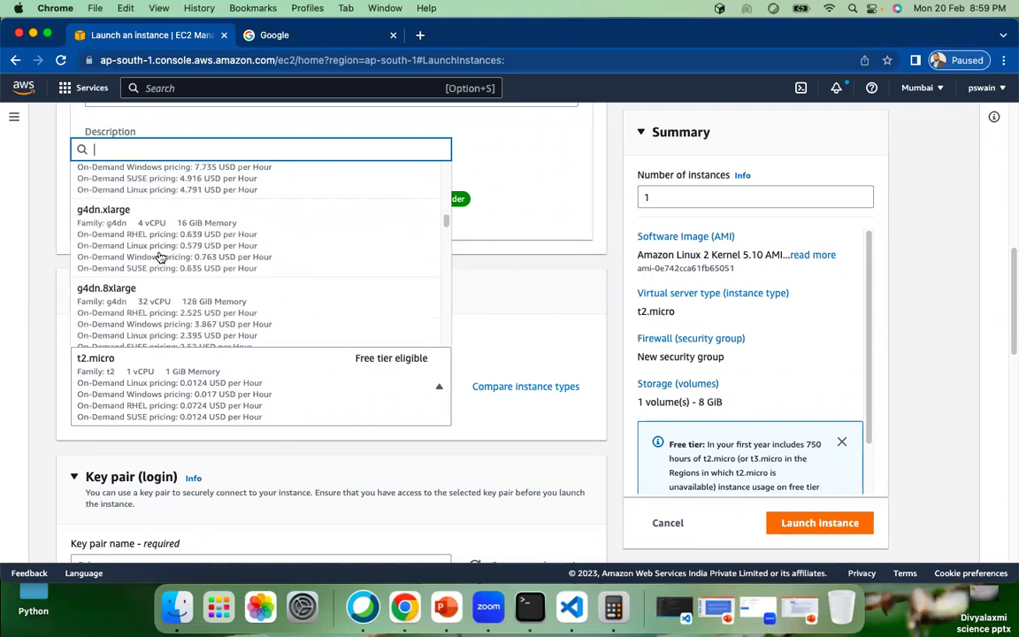
{"action": "scroll", "coordinate": [159, 249], "scroll_direction": "down", "scroll_amount": 15}
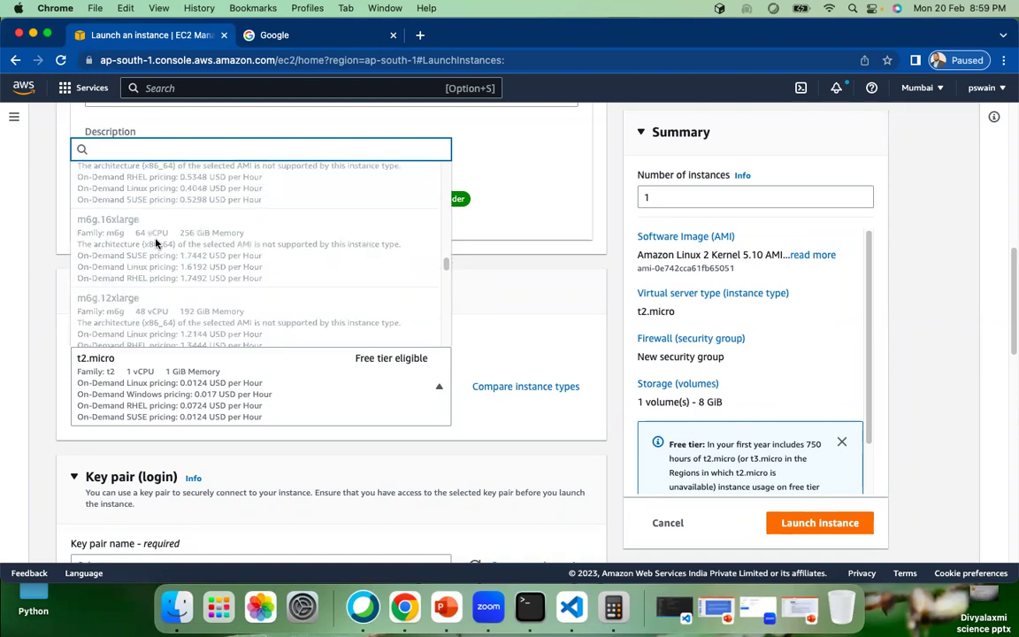
{"action": "scroll", "coordinate": [155, 239], "scroll_direction": "down", "scroll_amount": 10}
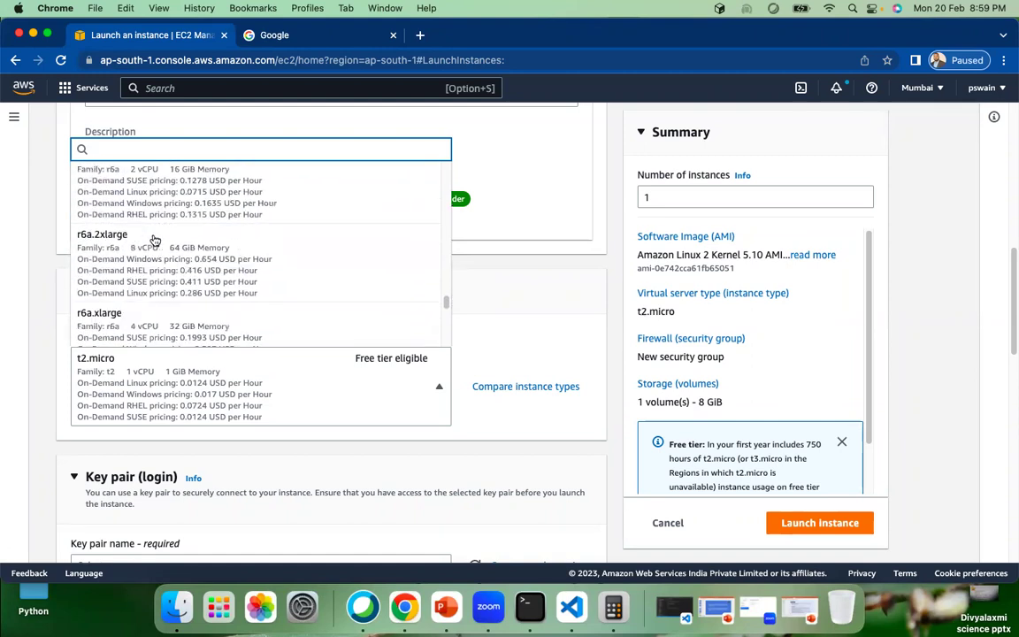
{"action": "left_click_drag", "start_coordinate": [446, 315], "coordinate": [445, 168]}
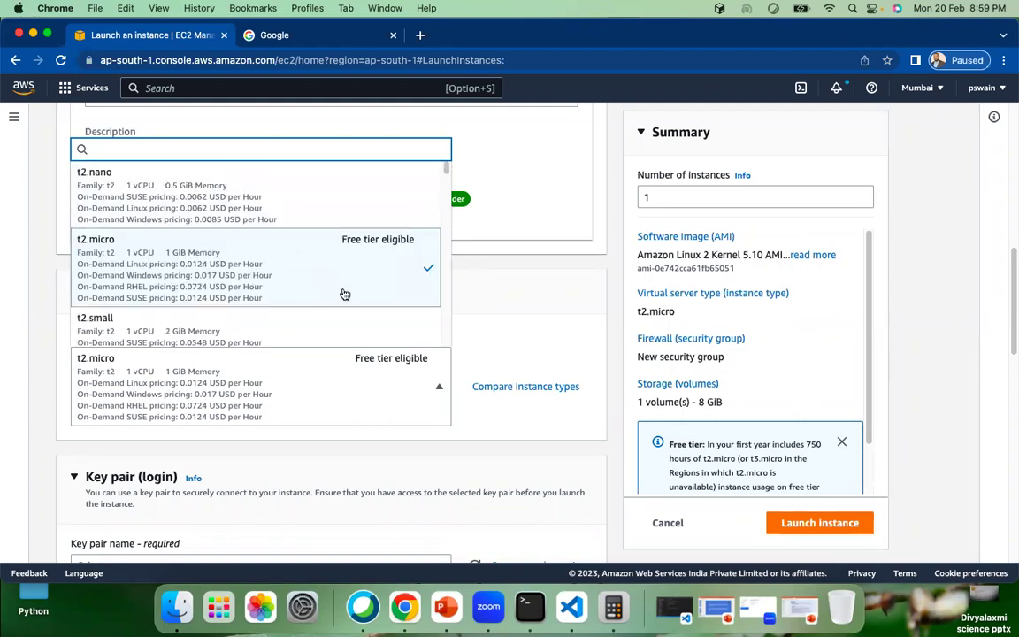
{"action": "left_click", "coordinate": [578, 298]}
{"action": "left_click", "coordinate": [577, 302]}
{"action": "left_click", "coordinate": [578, 302]}
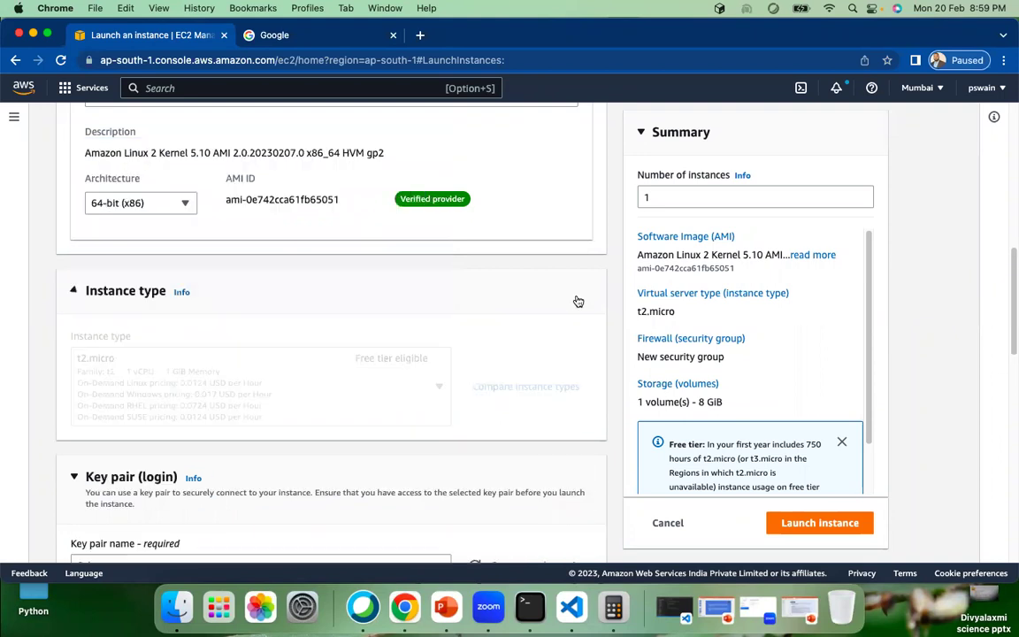
Review the t2.micro specifications and its On-Demand pricing per operating system
{"action": "scroll", "coordinate": [230, 220], "scroll_direction": "down", "scroll_amount": 5}
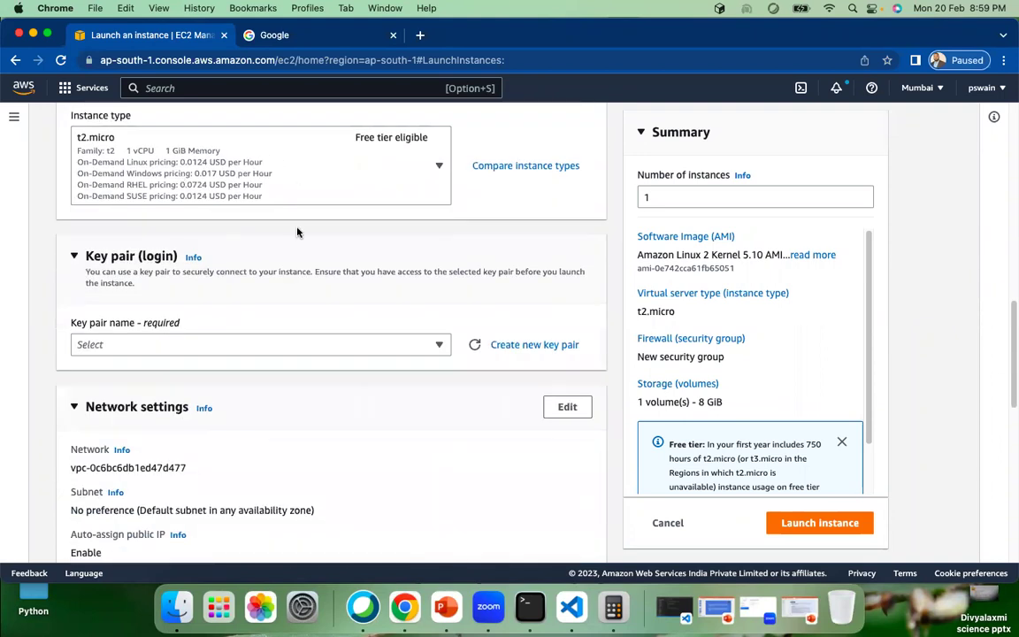
{"action": "scroll", "coordinate": [267, 204], "scroll_direction": "up", "scroll_amount": 2}
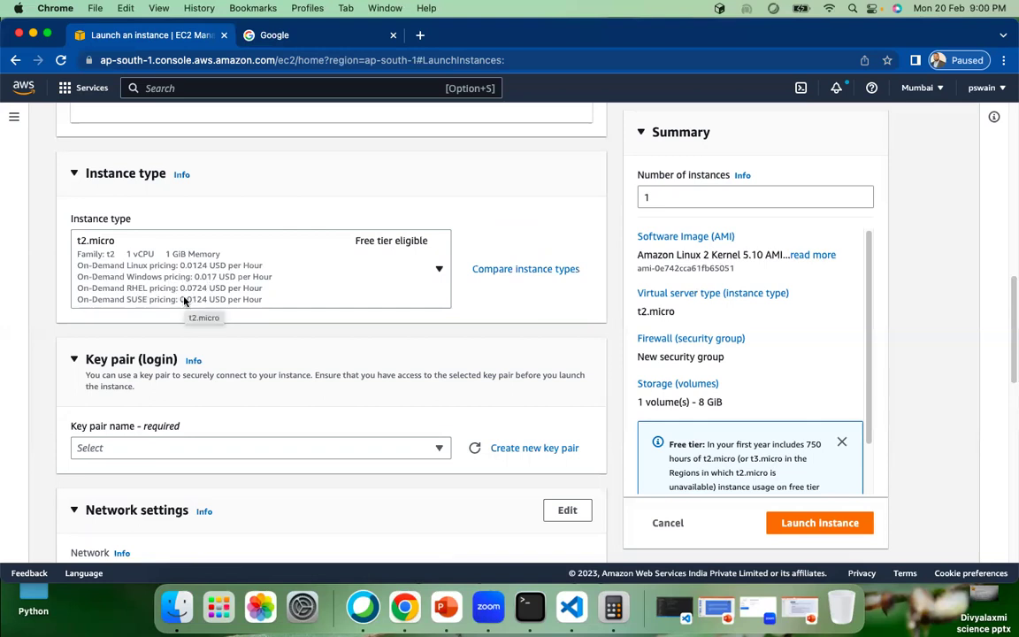
{"action": "scroll", "coordinate": [455, 315], "scroll_direction": "down", "scroll_amount": 3}
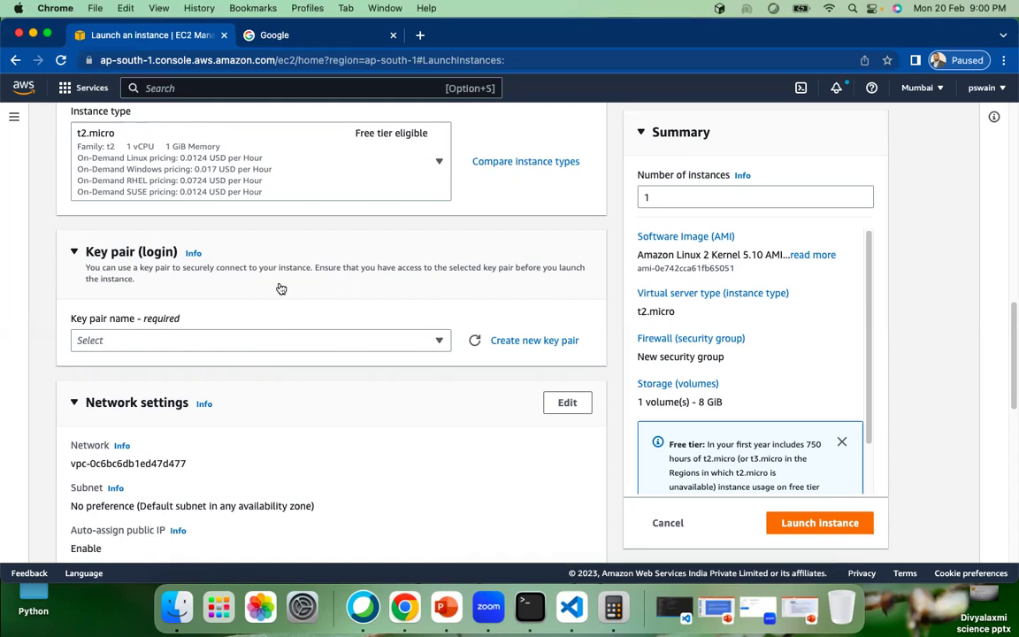
Check the existing key pairs without choosing one, and start creating a new key pair for the instance
{"action": "left_click", "coordinate": [412, 343]}
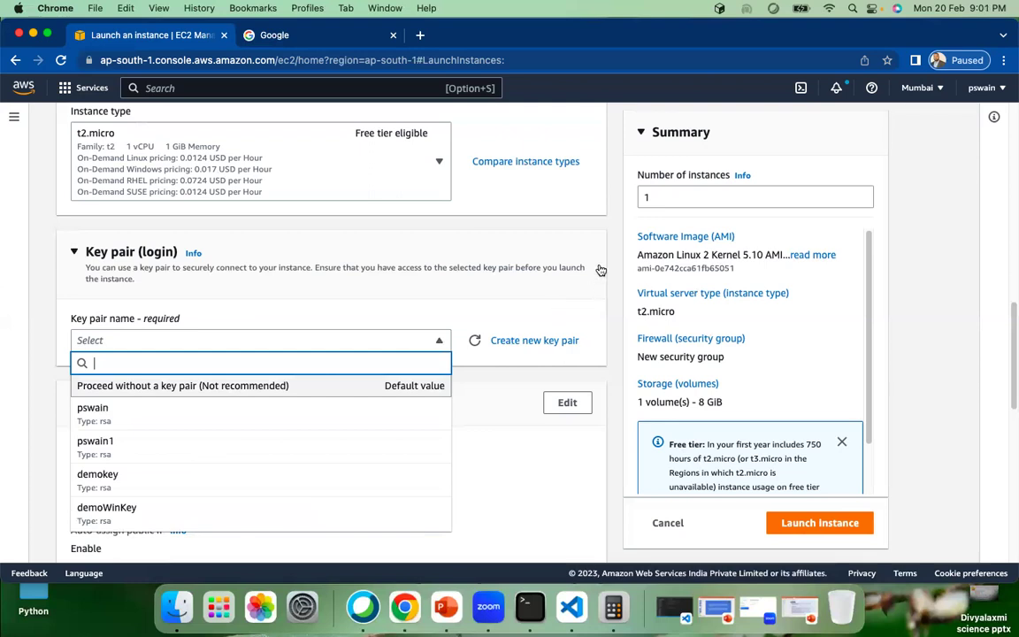
{"action": "left_click", "coordinate": [608, 235]}
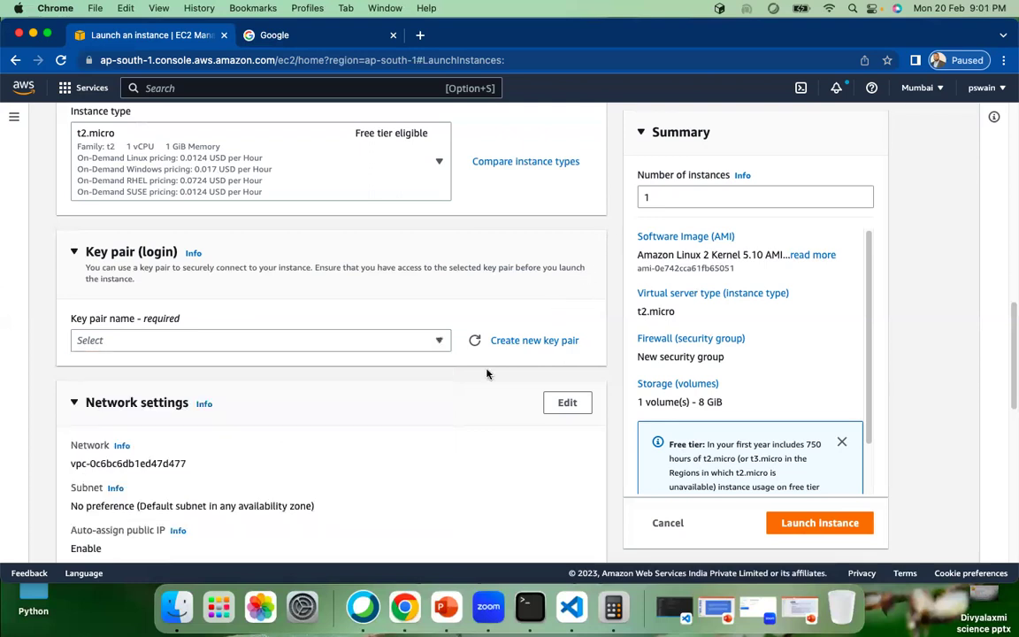
{"action": "left_click", "coordinate": [533, 345]}
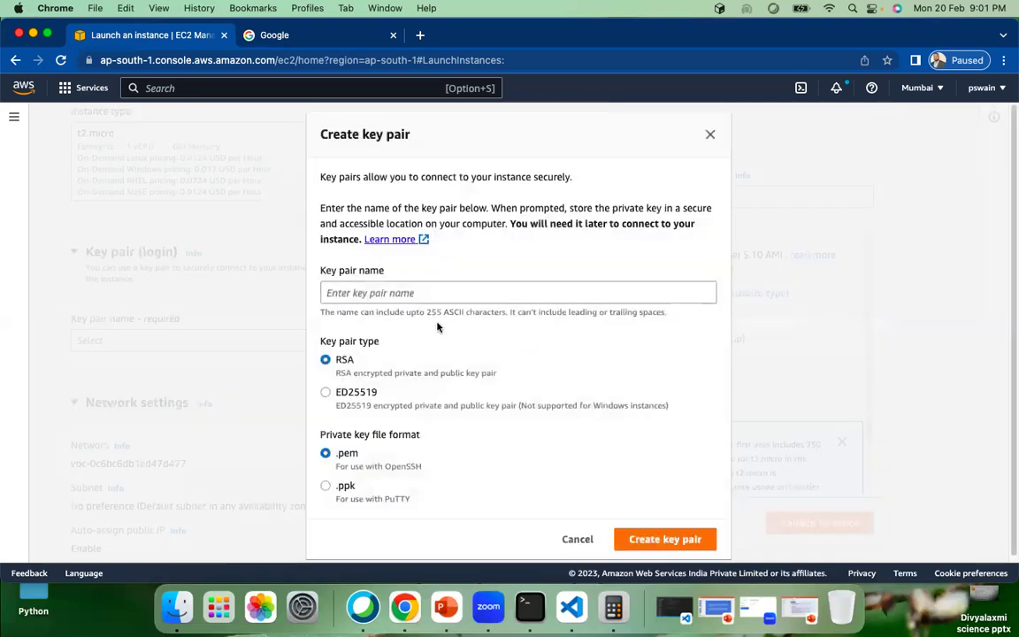
{"action": "left_click", "coordinate": [358, 294]}
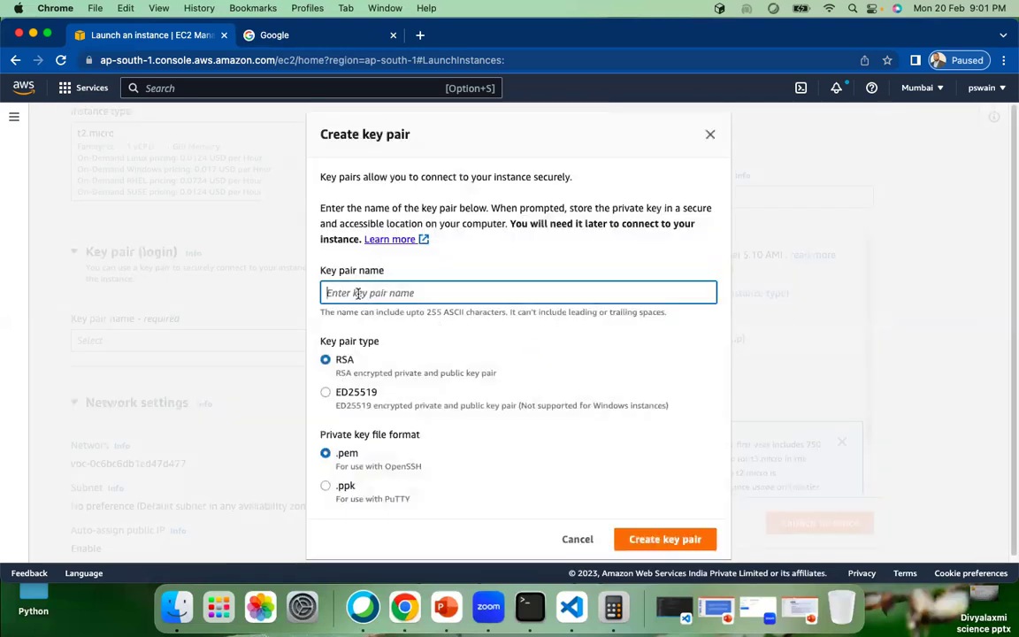
{"action": "type", "text": "f"}
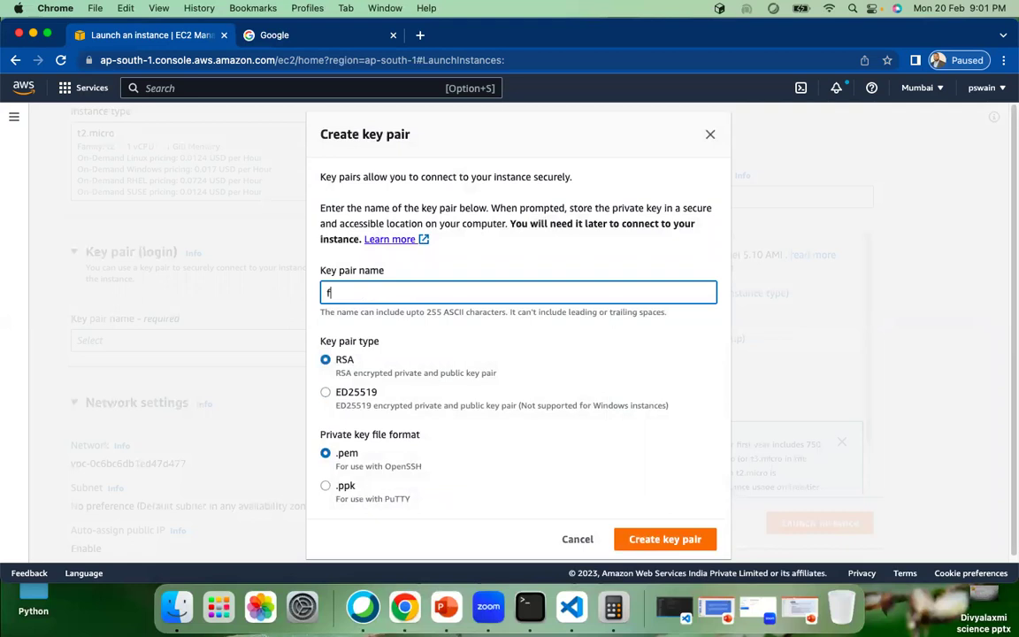
{"action": "type", "text": "reshers"}
{"action": "key", "text": "BackSpace"}
{"action": "key", "text": "BackSpace"}
{"action": "key", "text": "BackSpace"}
{"action": "key", "text": "BackSpace"}
{"action": "key", "text": "BackSpace"}
{"action": "key", "text": "BackSpace"}
{"action": "key", "text": "BackSpace"}
{"action": "key", "text": "BackSpace"}
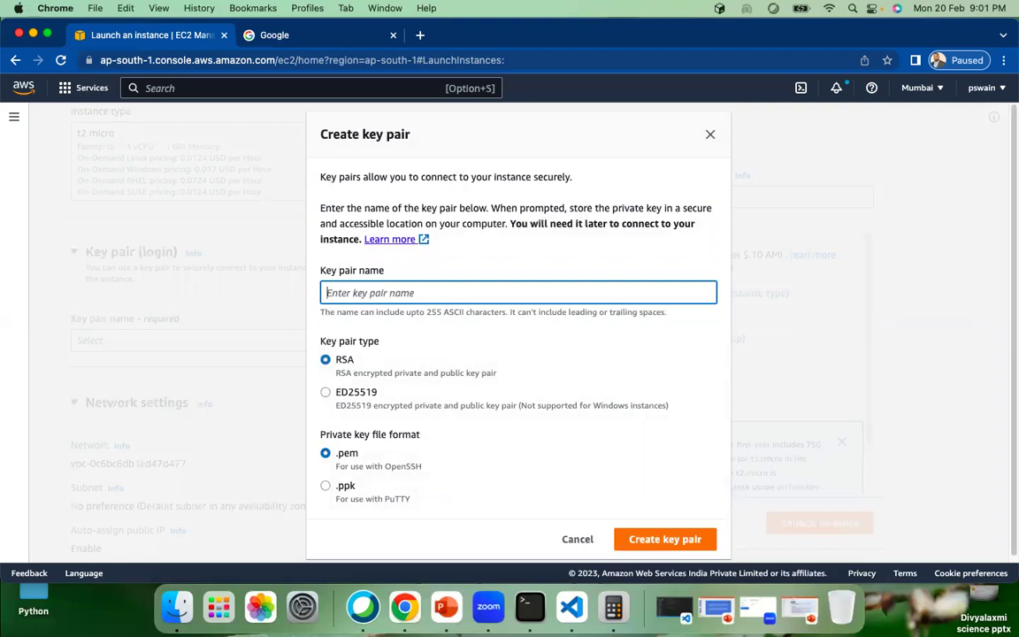
Create a key pair named weekdayDemo with RSA type and .pem private key file format
{"action": "type", "text": "wee"}
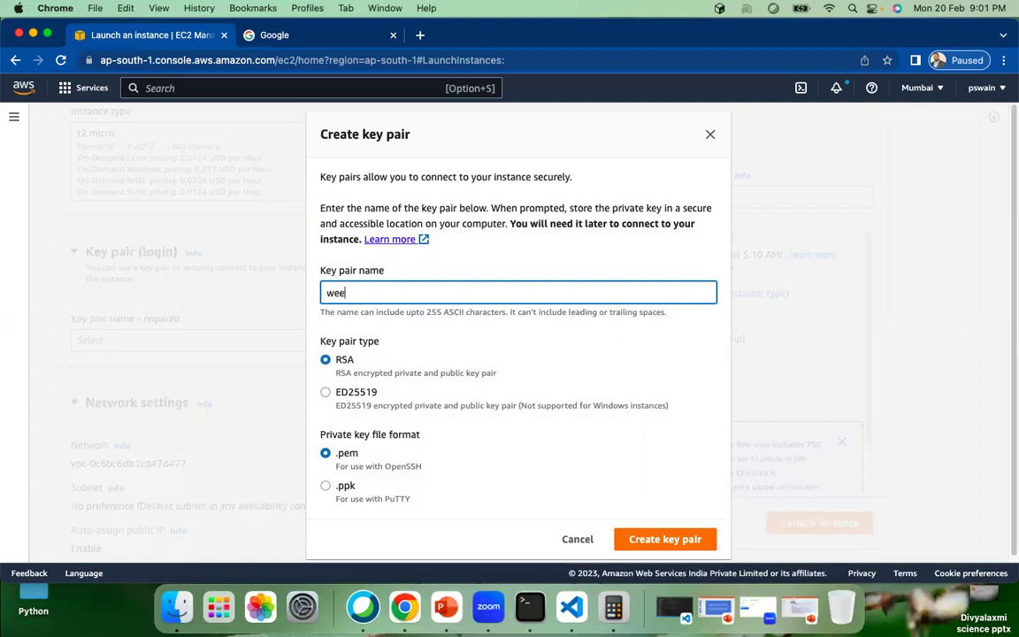
{"action": "type", "text": "kdayDemo"}
{"action": "left_click", "coordinate": [324, 486]}
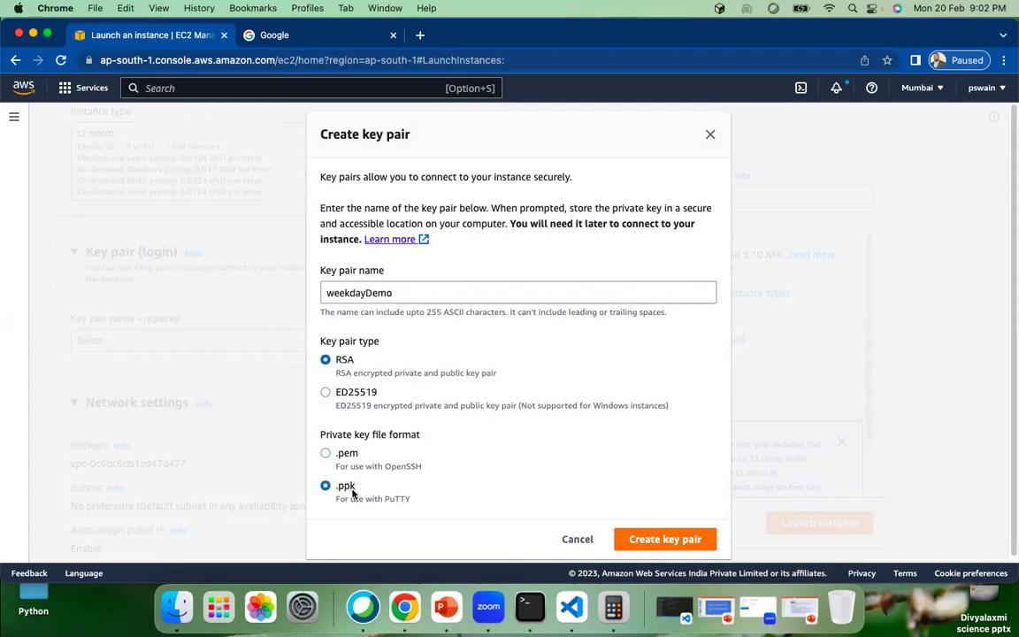
{"action": "left_click", "coordinate": [325, 453]}
{"action": "left_click", "coordinate": [643, 540]}
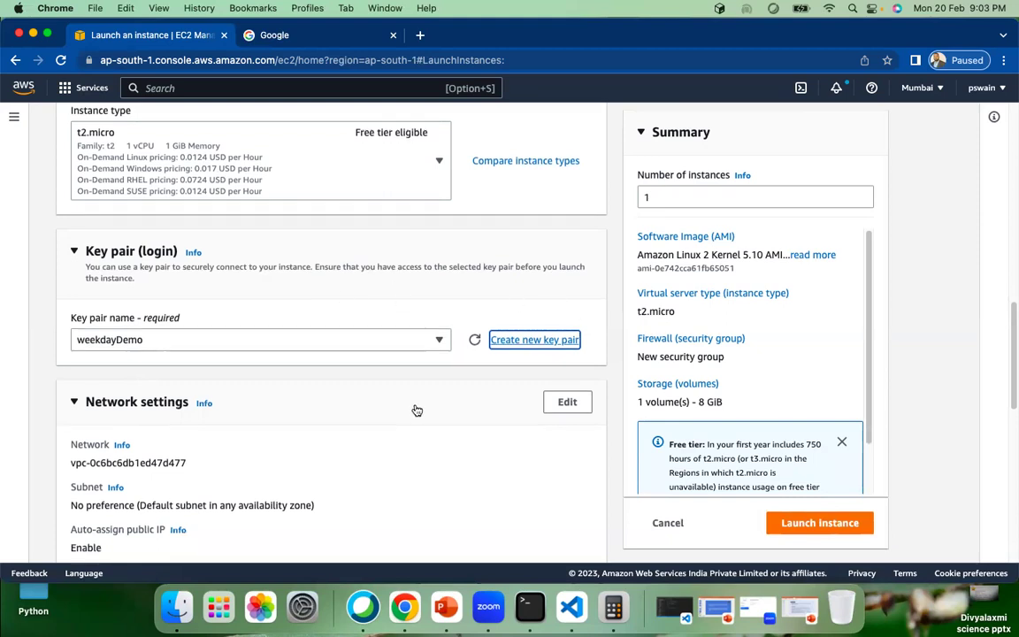
Open the instance's network settings for editing and check the available VPCs, keeping the default VPC
{"action": "scroll", "coordinate": [412, 407], "scroll_direction": "down", "scroll_amount": 5}
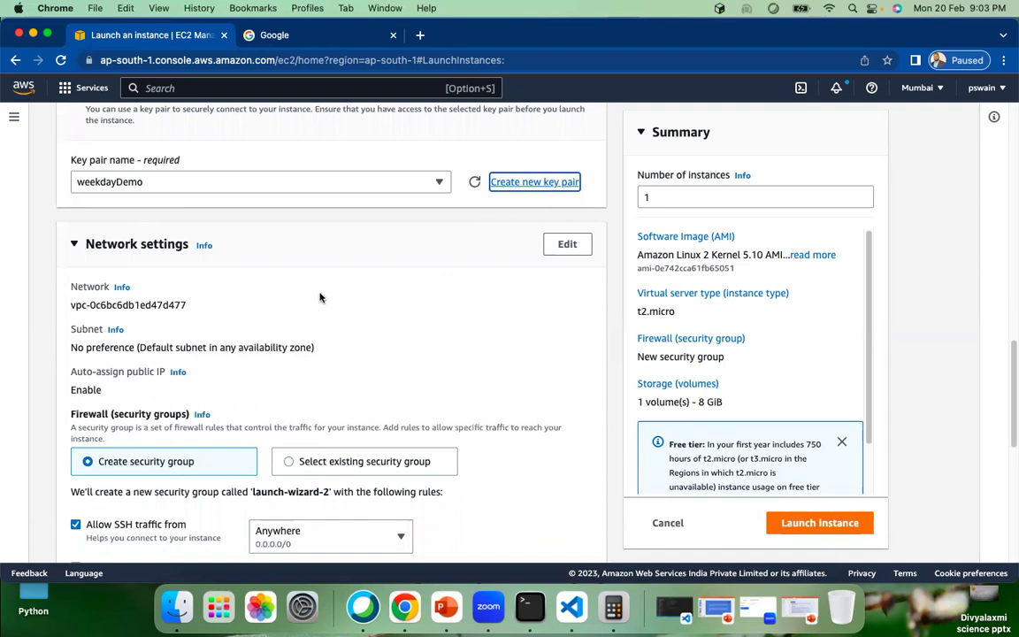
{"action": "scroll", "coordinate": [318, 298], "scroll_direction": "down", "scroll_amount": 10}
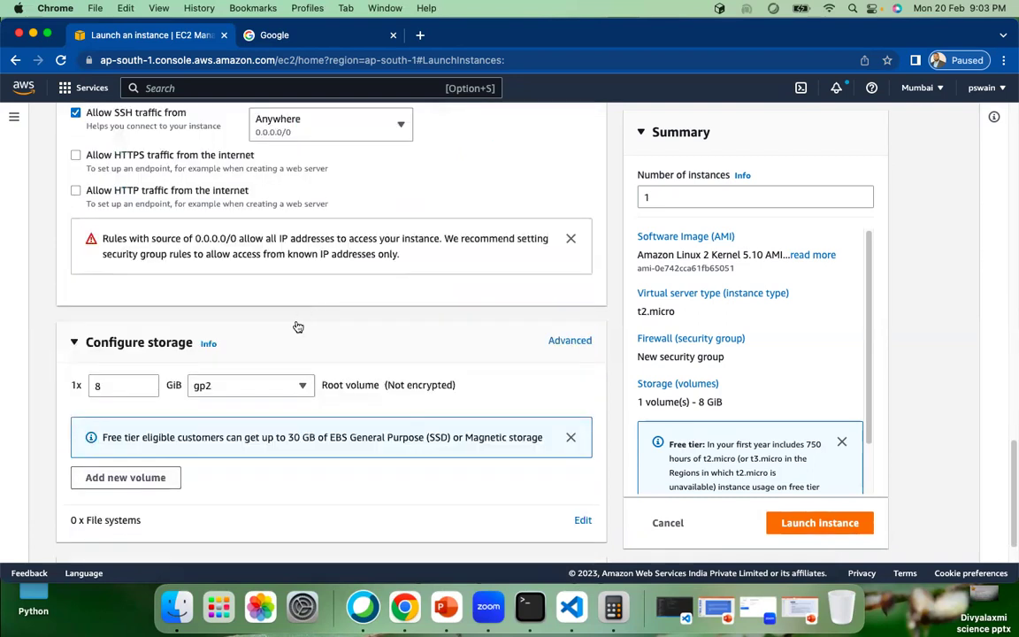
{"action": "scroll", "coordinate": [298, 327], "scroll_direction": "up", "scroll_amount": 9}
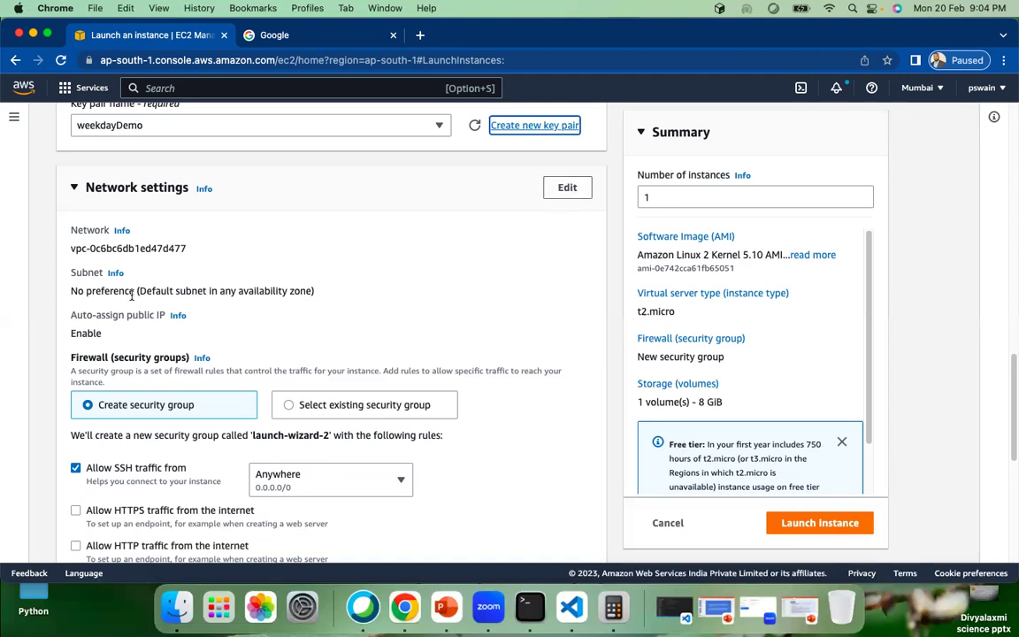
{"action": "left_click", "coordinate": [566, 189]}
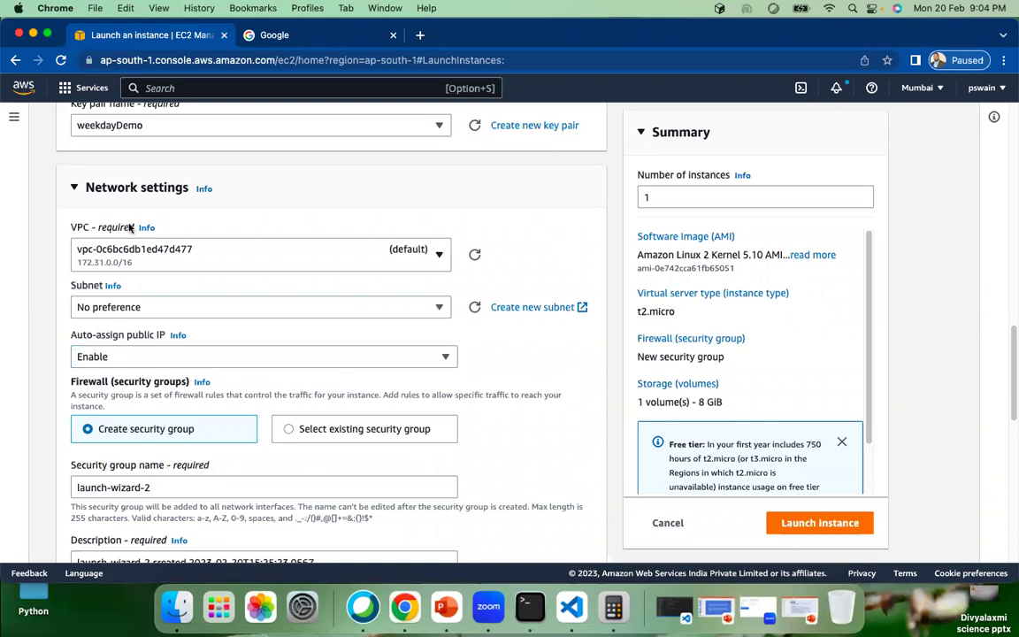
{"action": "left_click", "coordinate": [439, 255]}
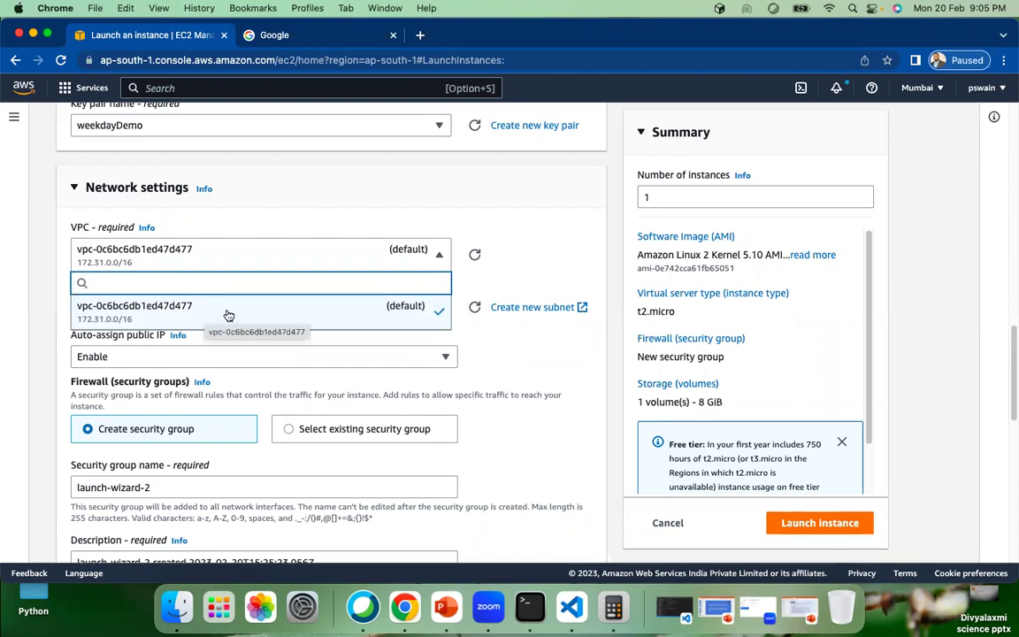
{"action": "left_click", "coordinate": [590, 250]}
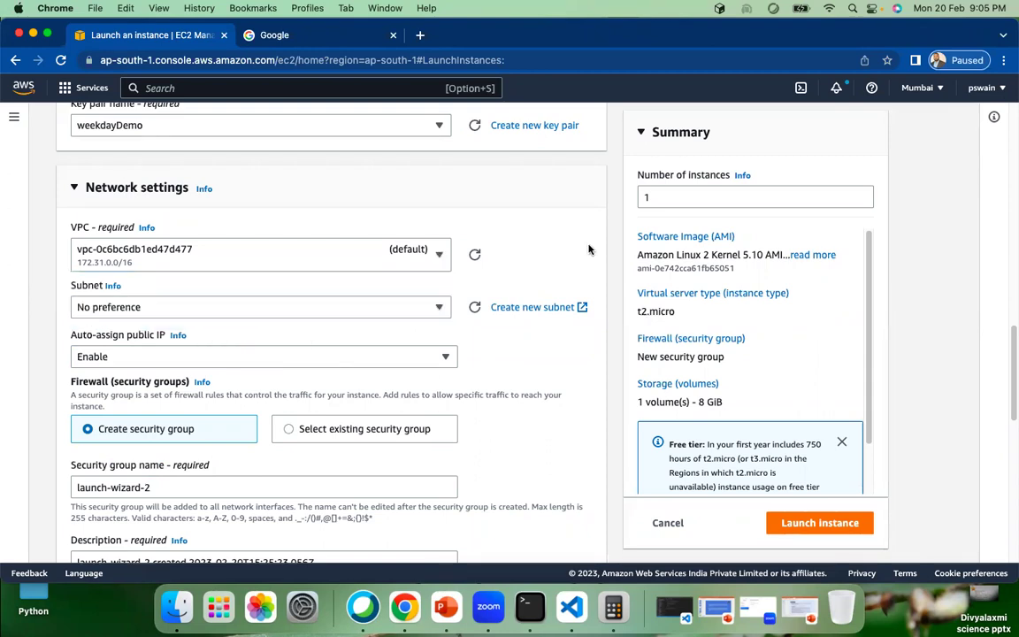
Read the subnet help text and select the subnet in availability zone ap-south-1b for the instance
{"action": "left_click", "coordinate": [112, 287]}
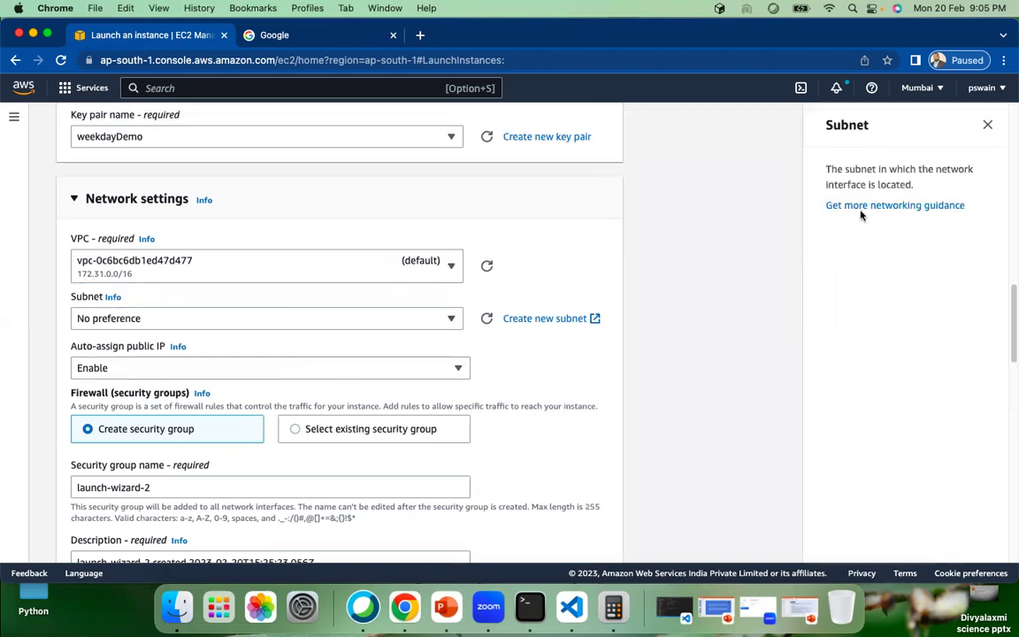
{"action": "left_click_drag", "start_coordinate": [830, 169], "coordinate": [978, 200]}
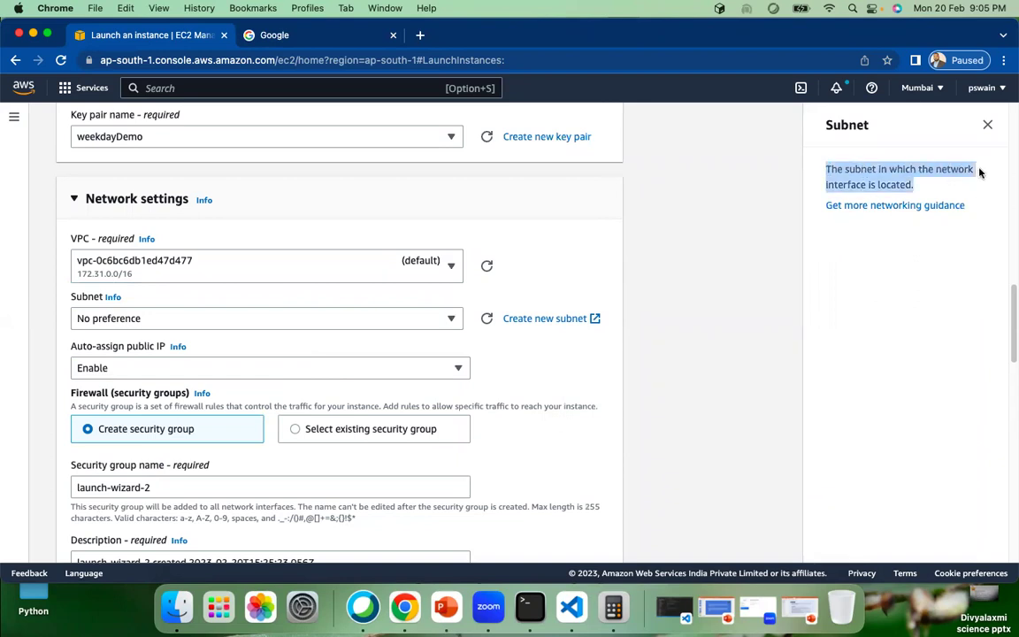
{"action": "left_click", "coordinate": [987, 127]}
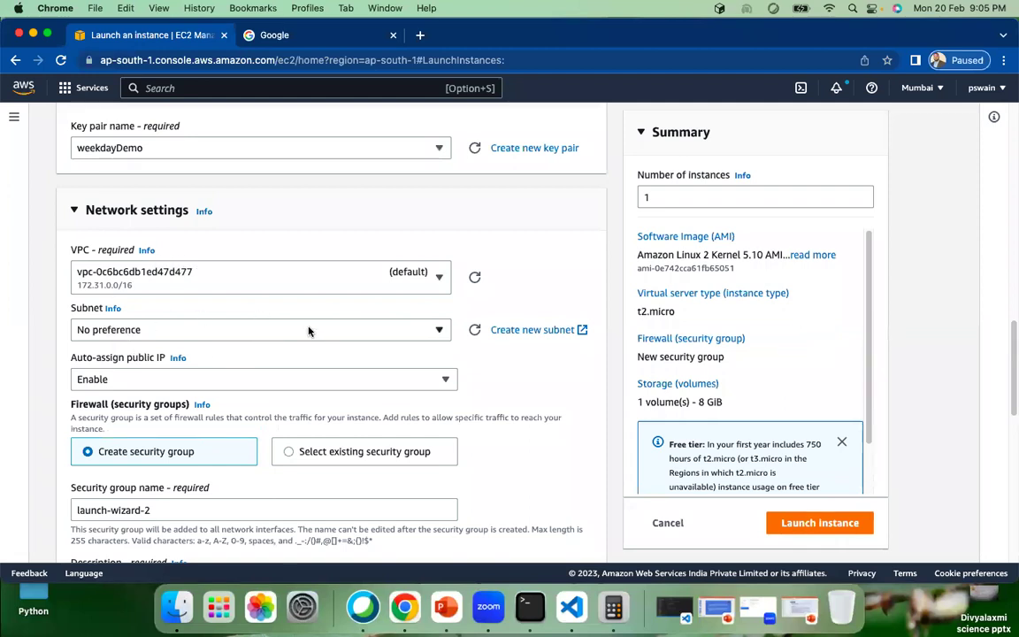
{"action": "left_click", "coordinate": [214, 331]}
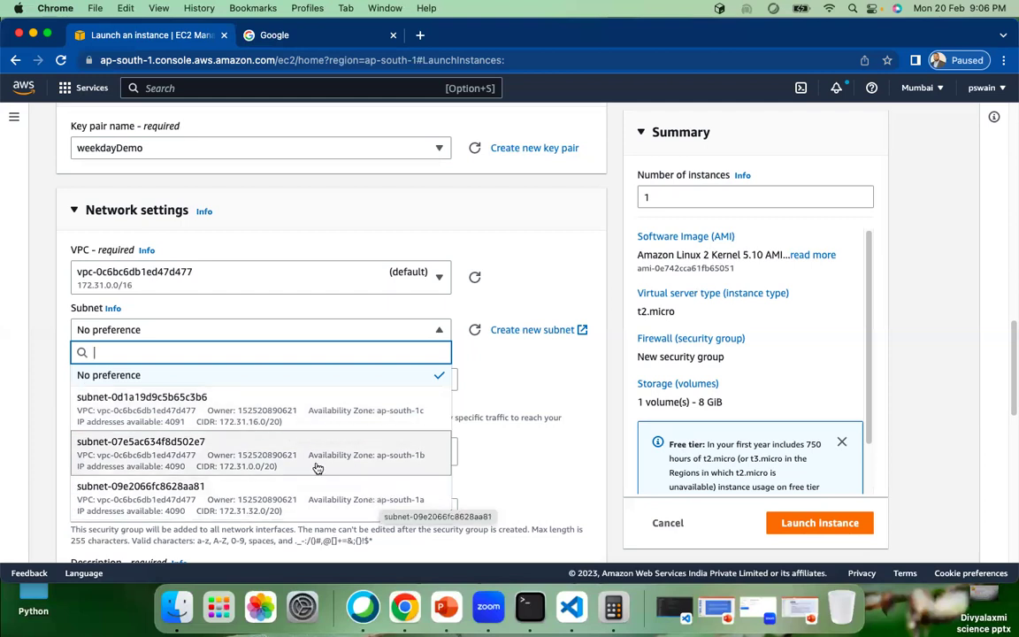
{"action": "left_click", "coordinate": [398, 456]}
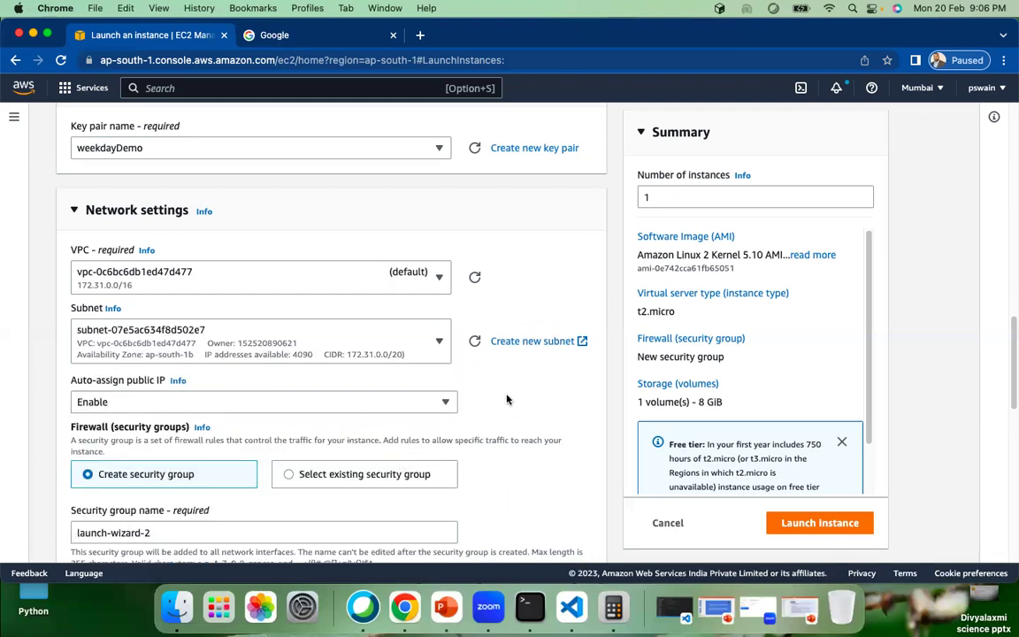
Check the auto-assign public IP options without changing Enable, and look over the remaining network and storage settings
{"action": "scroll", "coordinate": [283, 385], "scroll_direction": "down", "scroll_amount": 1}
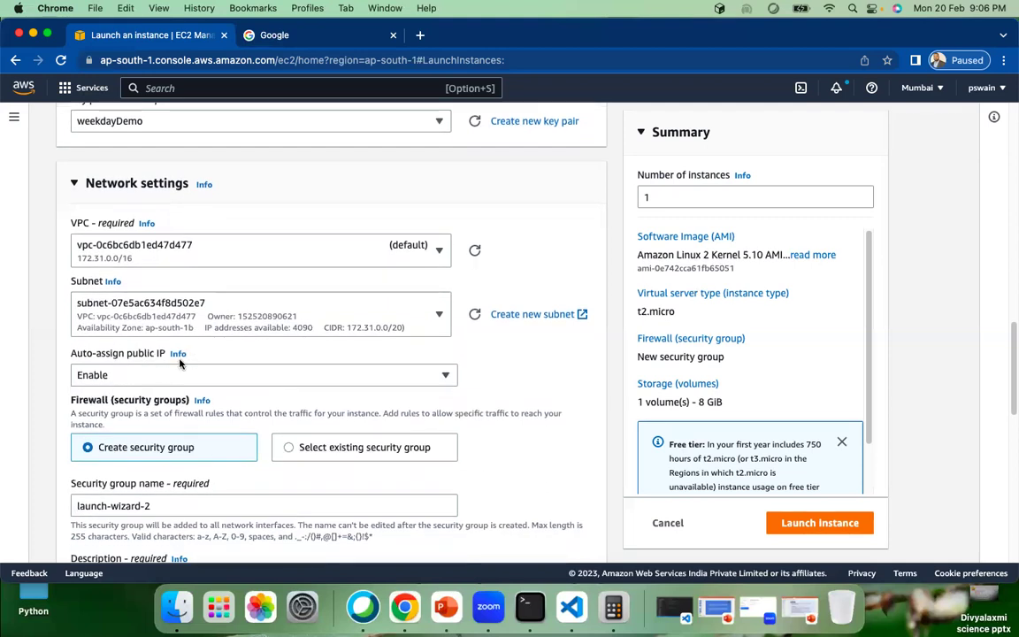
{"action": "left_click", "coordinate": [132, 380]}
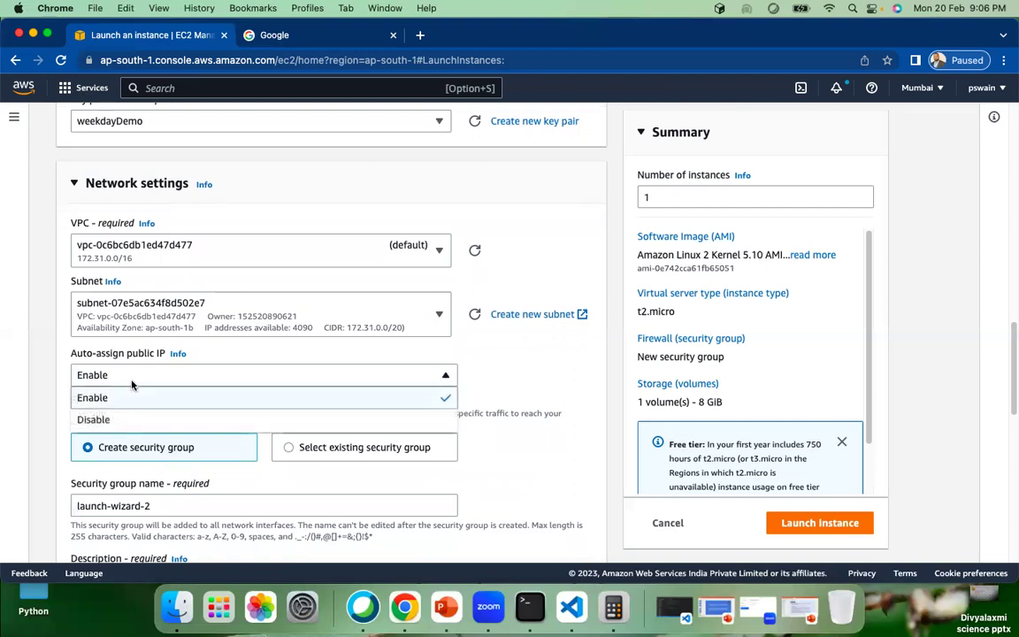
{"action": "left_click", "coordinate": [548, 387]}
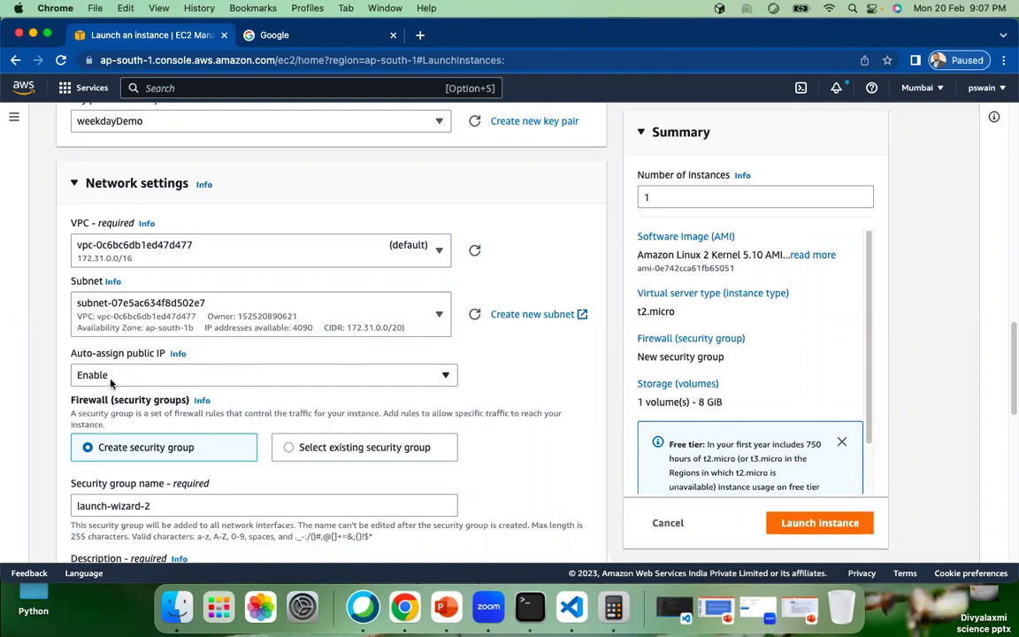
{"action": "scroll", "coordinate": [334, 411], "scroll_direction": "down", "scroll_amount": 2}
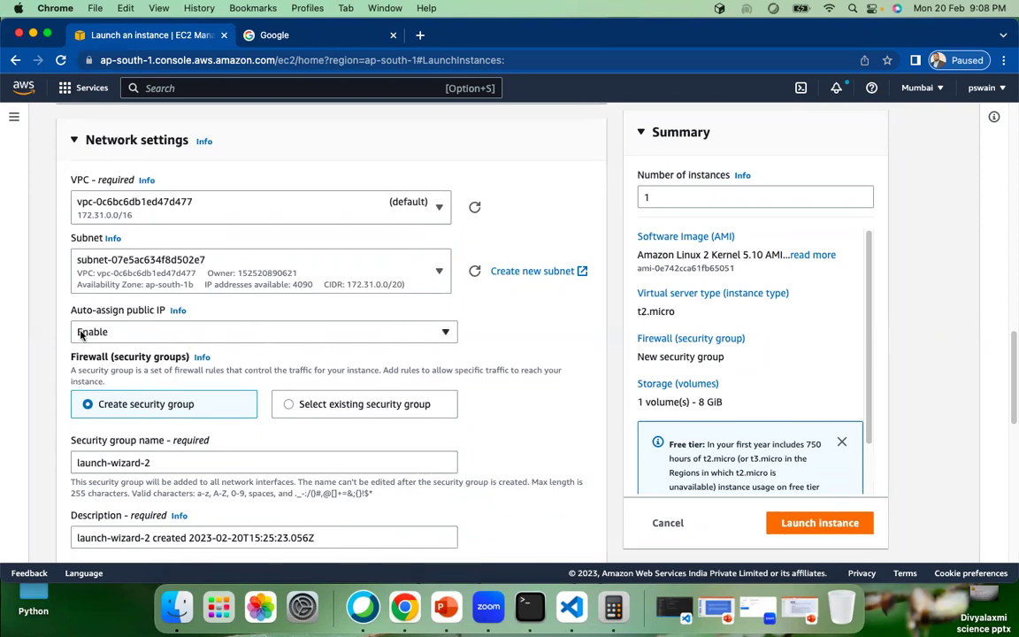
{"action": "scroll", "coordinate": [398, 332], "scroll_direction": "down", "scroll_amount": 2}
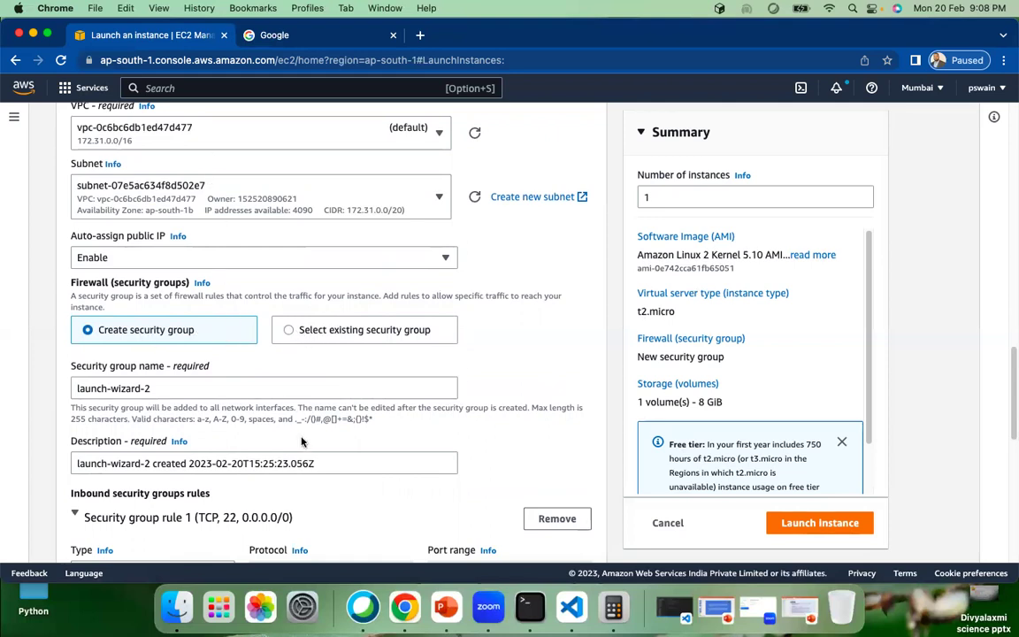
{"action": "scroll", "coordinate": [302, 441], "scroll_direction": "down", "scroll_amount": 10}
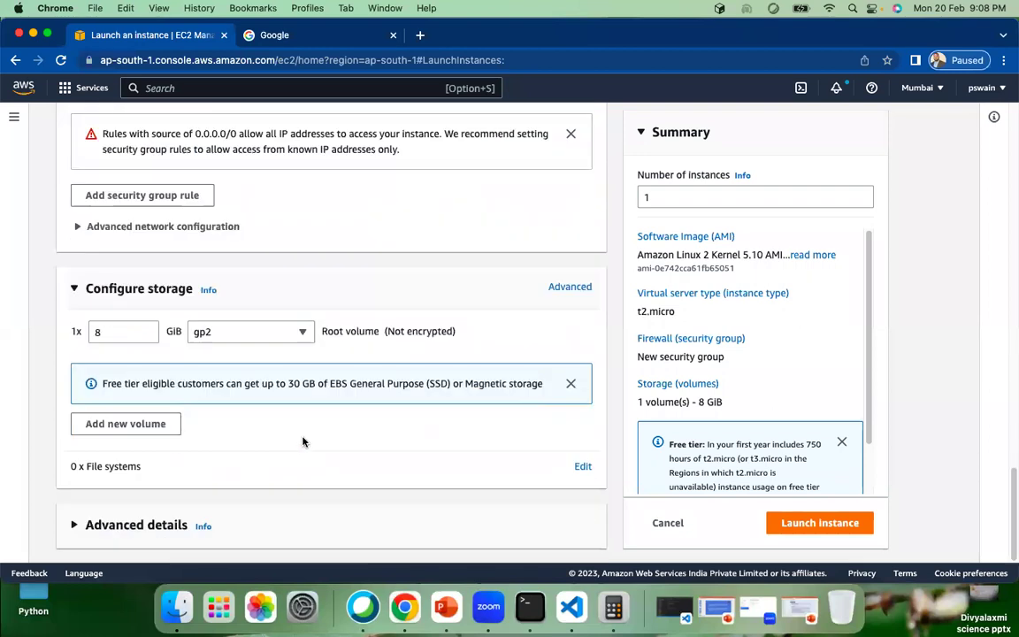
{"action": "scroll", "coordinate": [302, 440], "scroll_direction": "up", "scroll_amount": 8}
{"action": "scroll", "coordinate": [301, 441], "scroll_direction": "up", "scroll_amount": 6}
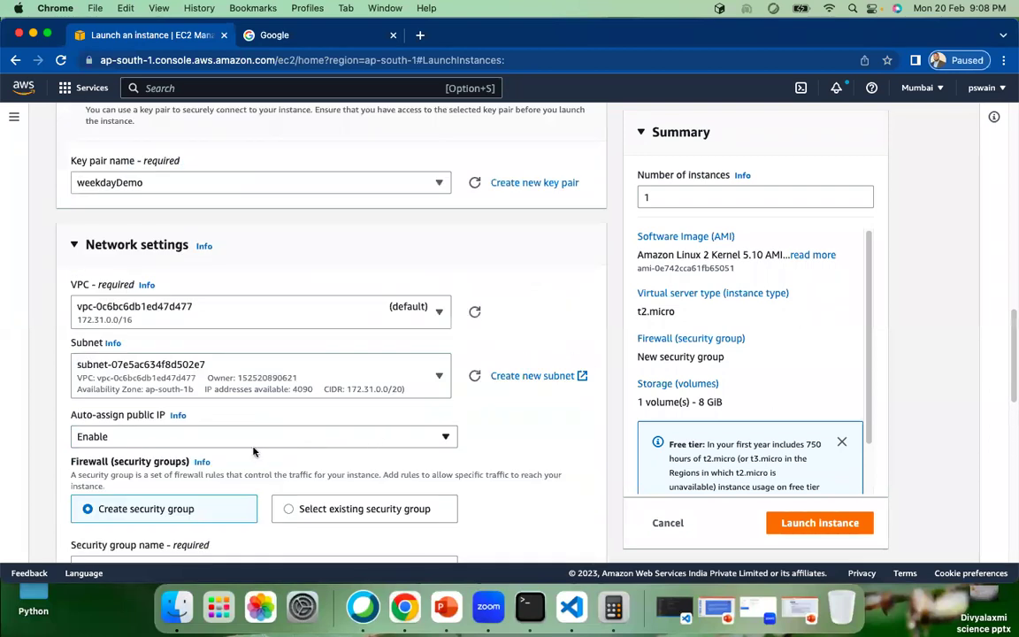
Check the existing security group option without choosing a group, and return to creating a new security group
{"action": "scroll", "coordinate": [323, 441], "scroll_direction": "down", "scroll_amount": 2}
{"action": "scroll", "coordinate": [323, 442], "scroll_direction": "down", "scroll_amount": 2}
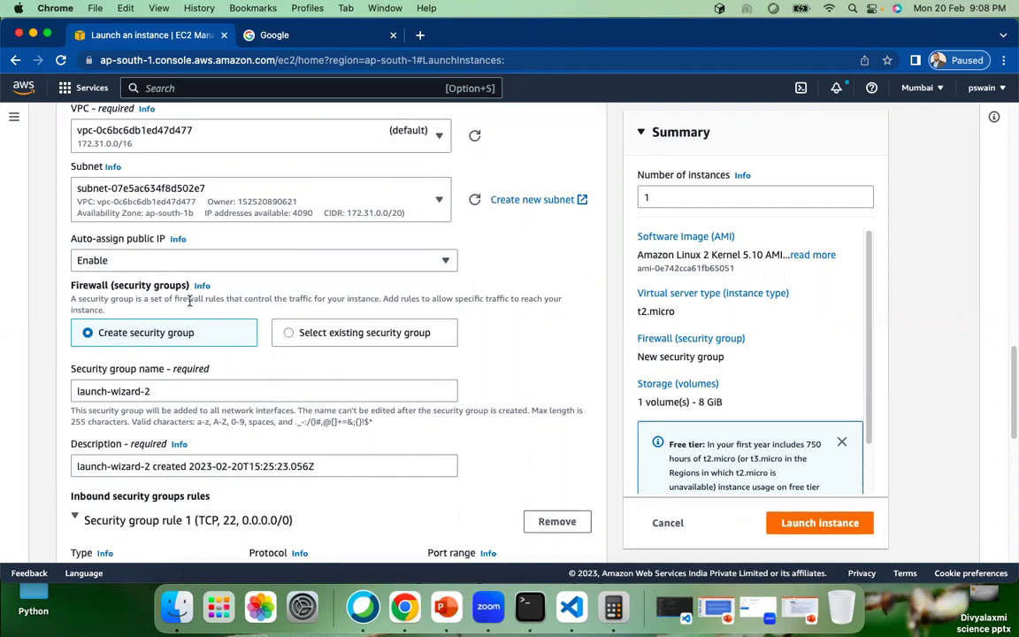
{"action": "left_click", "coordinate": [288, 334]}
{"action": "left_click", "coordinate": [376, 394]}
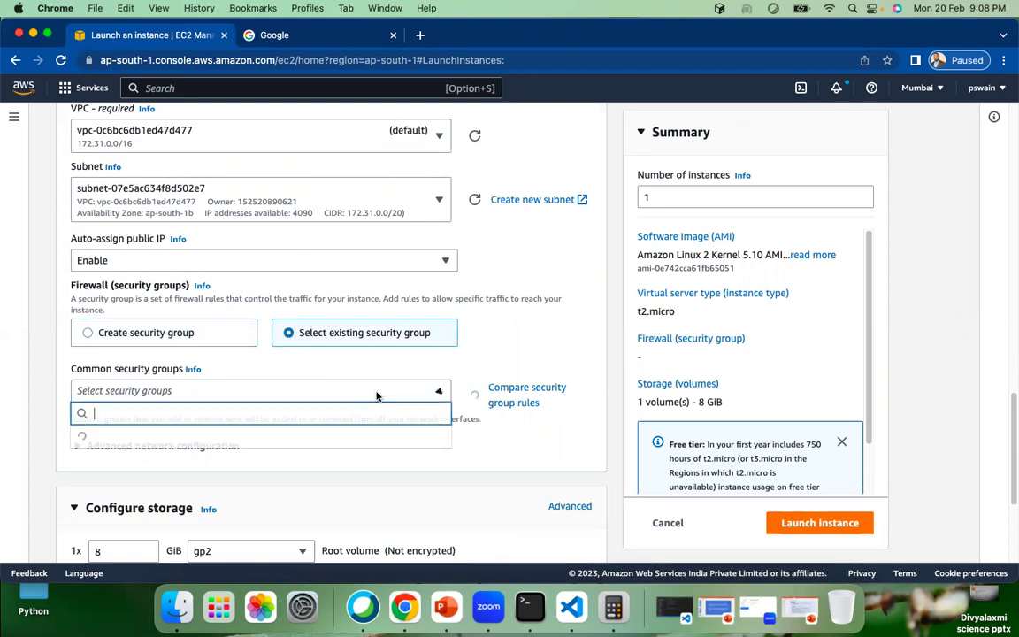
{"action": "left_click", "coordinate": [509, 351]}
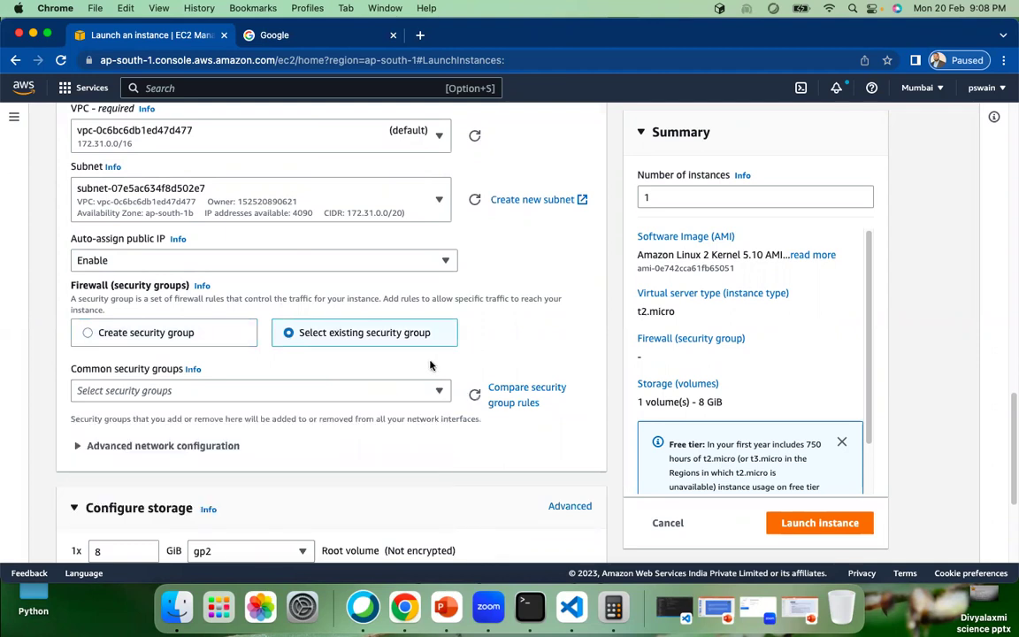
{"action": "left_click", "coordinate": [88, 332]}
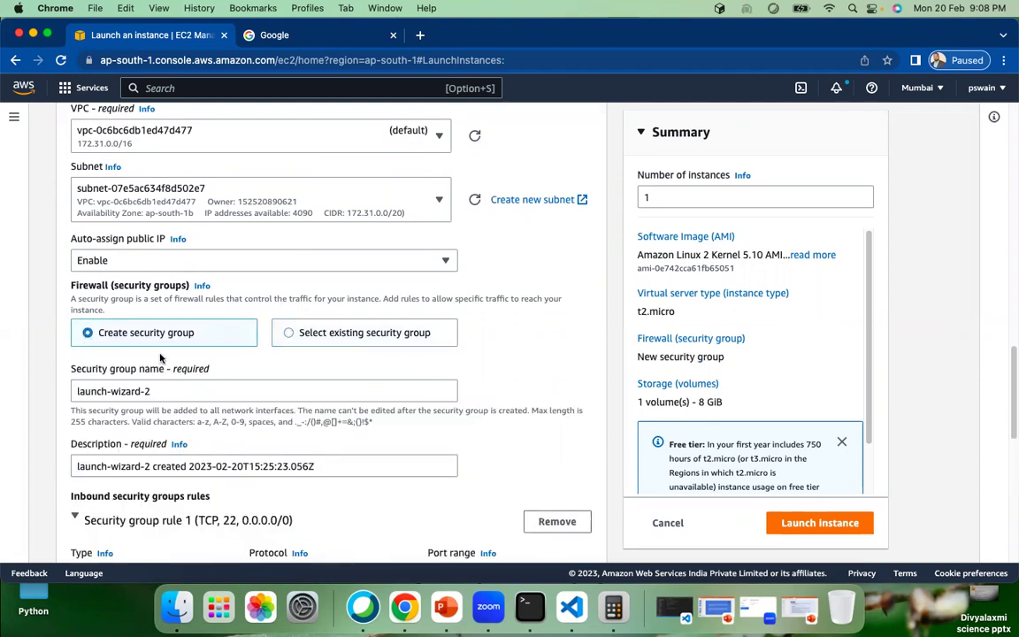
Name the new security group weekdayDemoSG
{"action": "left_click_drag", "start_coordinate": [151, 391], "coordinate": [5, 398]}
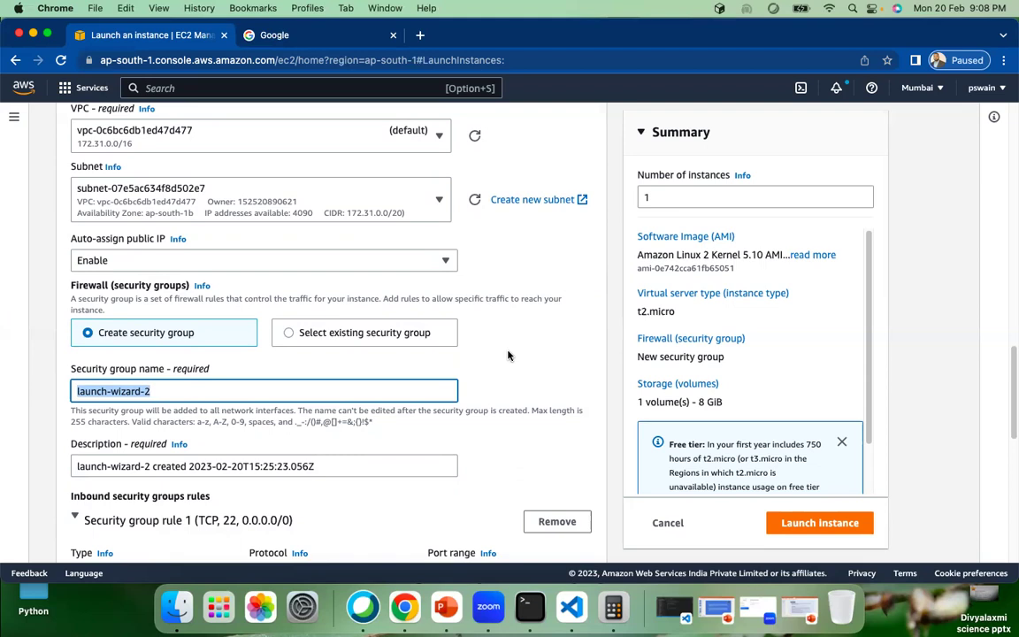
{"action": "type", "text": "wee"}
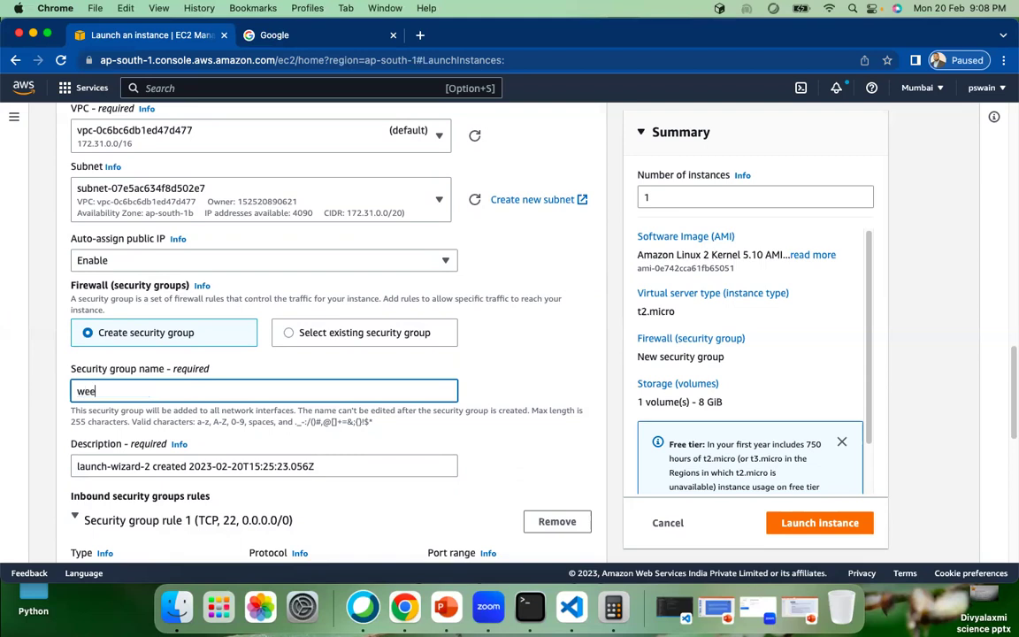
{"action": "type", "text": "kdayDemoSG"}
Review the security group's inbound SSH rule with its port range and source, and the root volume's storage settings
{"action": "scroll", "coordinate": [433, 376], "scroll_direction": "down", "scroll_amount": 2}
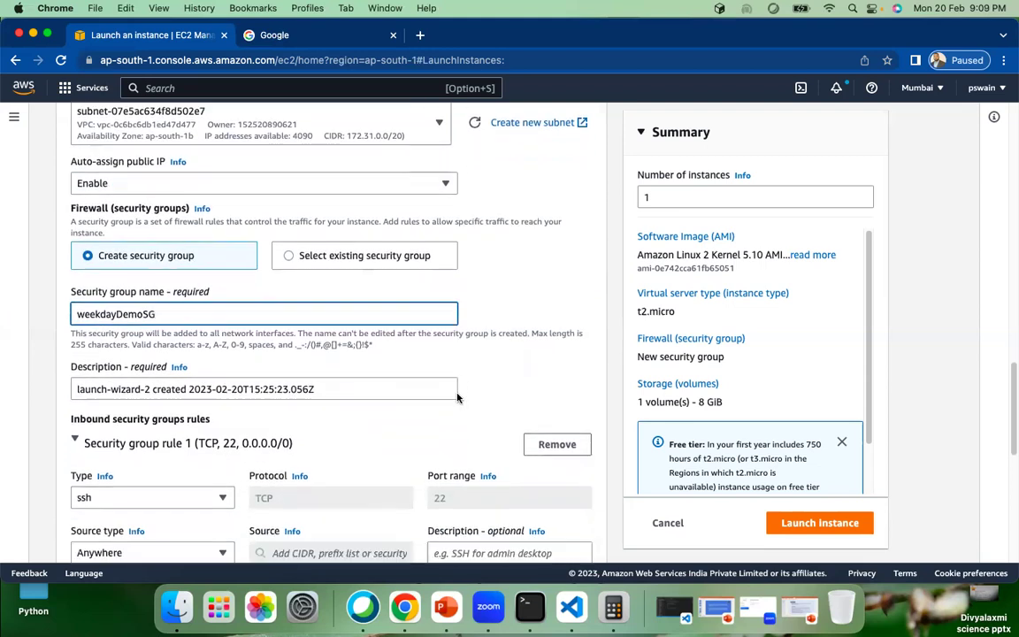
{"action": "scroll", "coordinate": [457, 397], "scroll_direction": "down", "scroll_amount": 4}
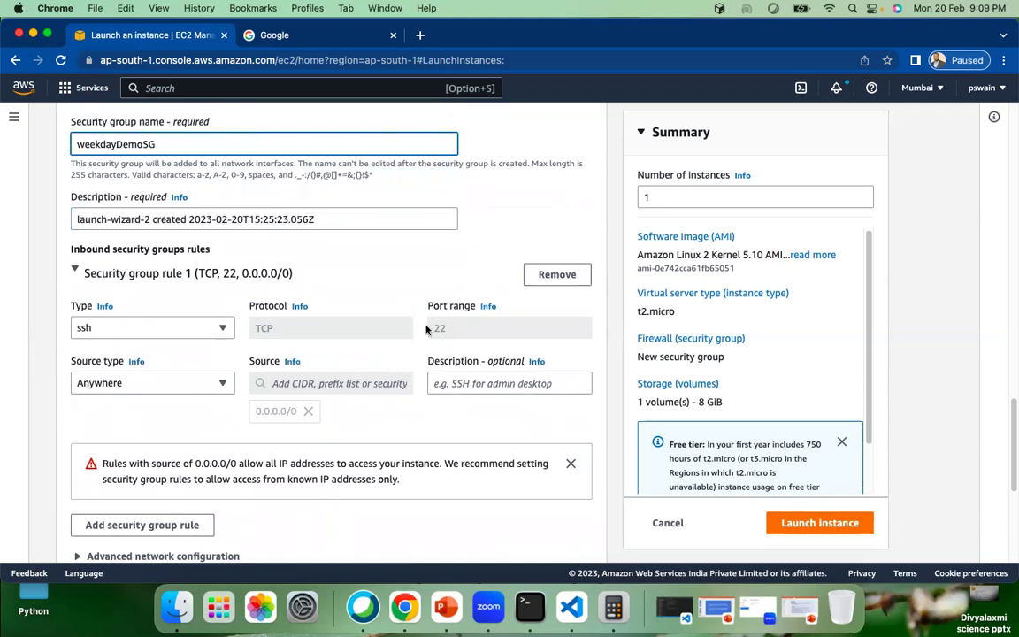
{"action": "left_click_drag", "start_coordinate": [445, 331], "coordinate": [435, 333]}
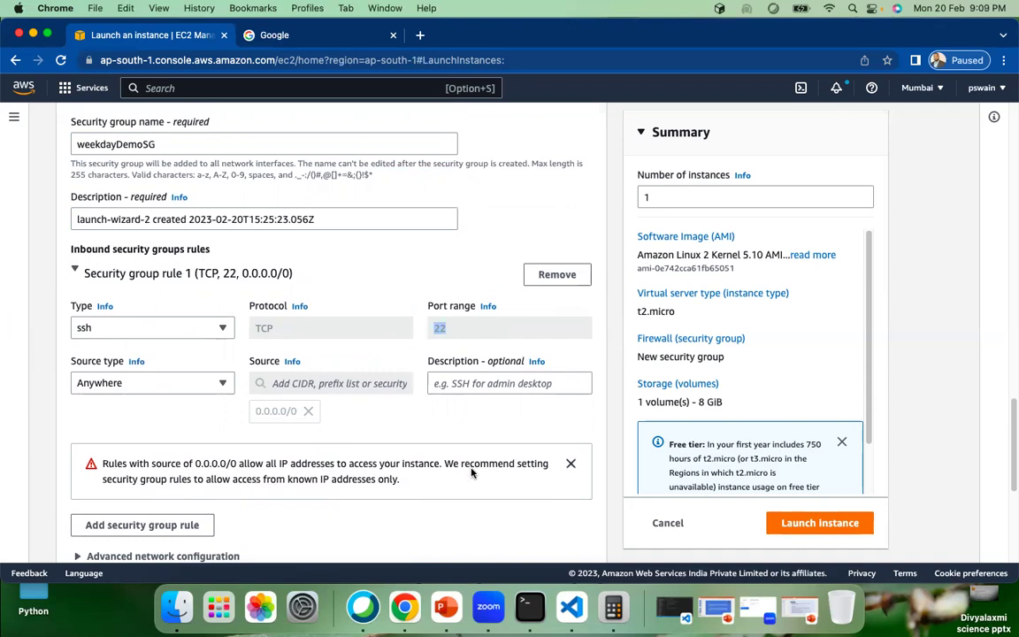
{"action": "left_click", "coordinate": [485, 231]}
{"action": "scroll", "coordinate": [409, 266], "scroll_direction": "down", "scroll_amount": 7}
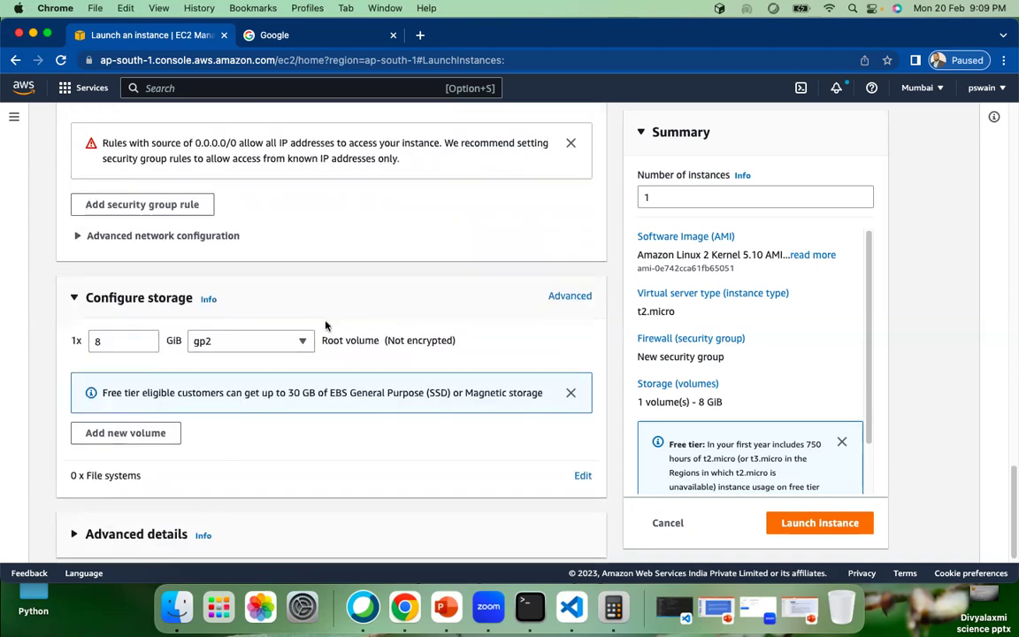
{"action": "scroll", "coordinate": [363, 220], "scroll_direction": "down", "scroll_amount": 1}
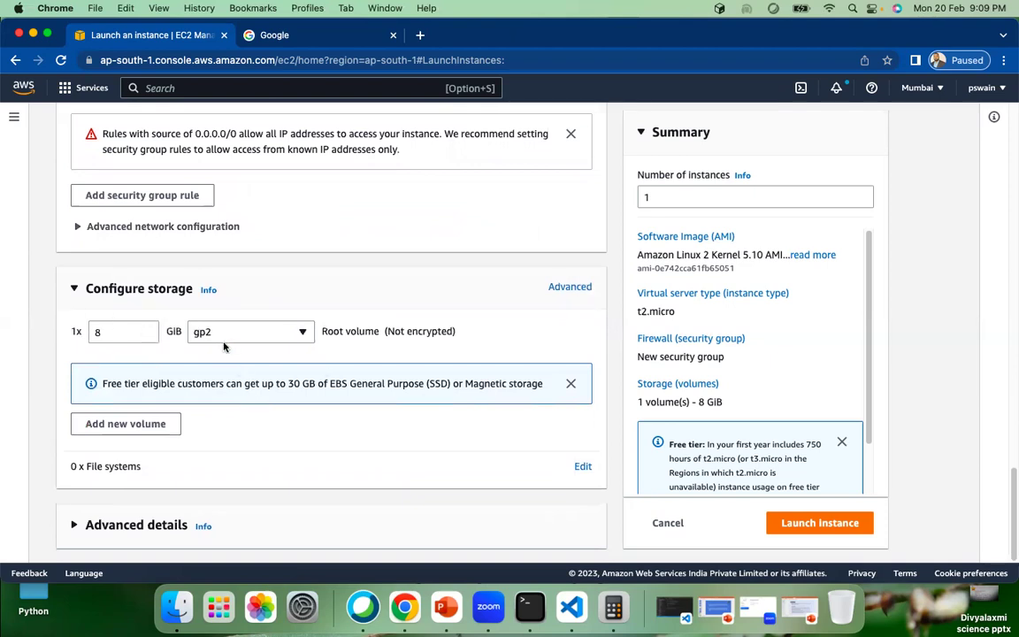
{"action": "scroll", "coordinate": [347, 292], "scroll_direction": "up", "scroll_amount": 7}
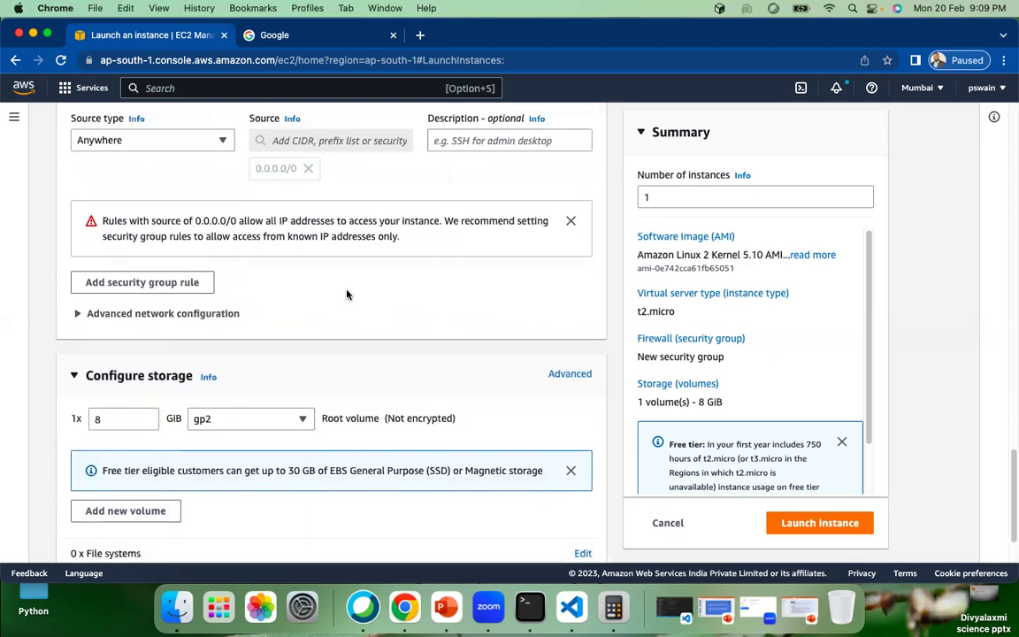
{"action": "scroll", "coordinate": [336, 283], "scroll_direction": "up", "scroll_amount": 3}
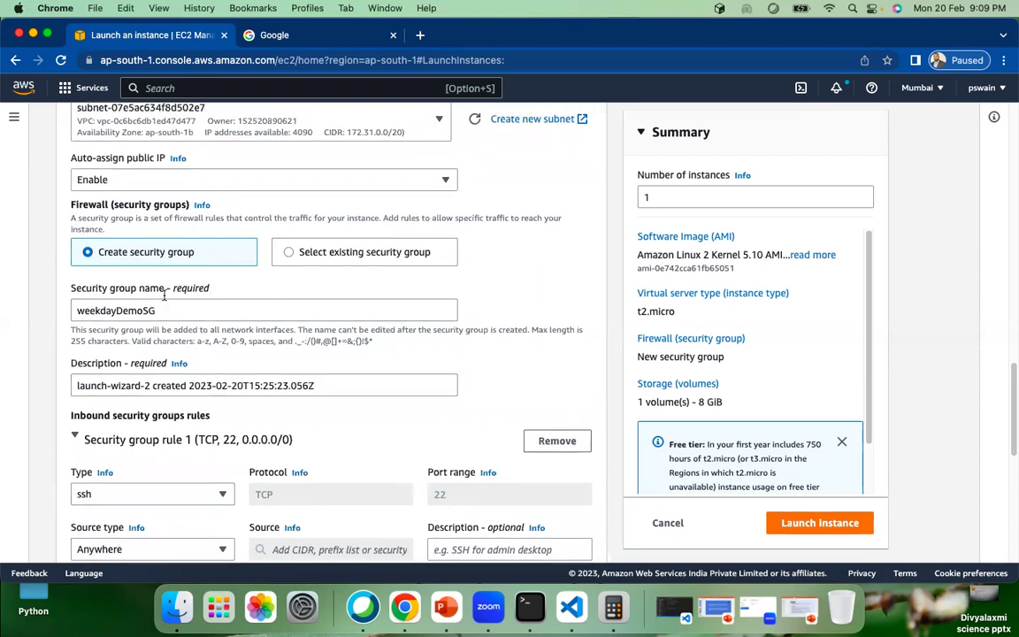
{"action": "scroll", "coordinate": [460, 352], "scroll_direction": "down", "scroll_amount": 10}
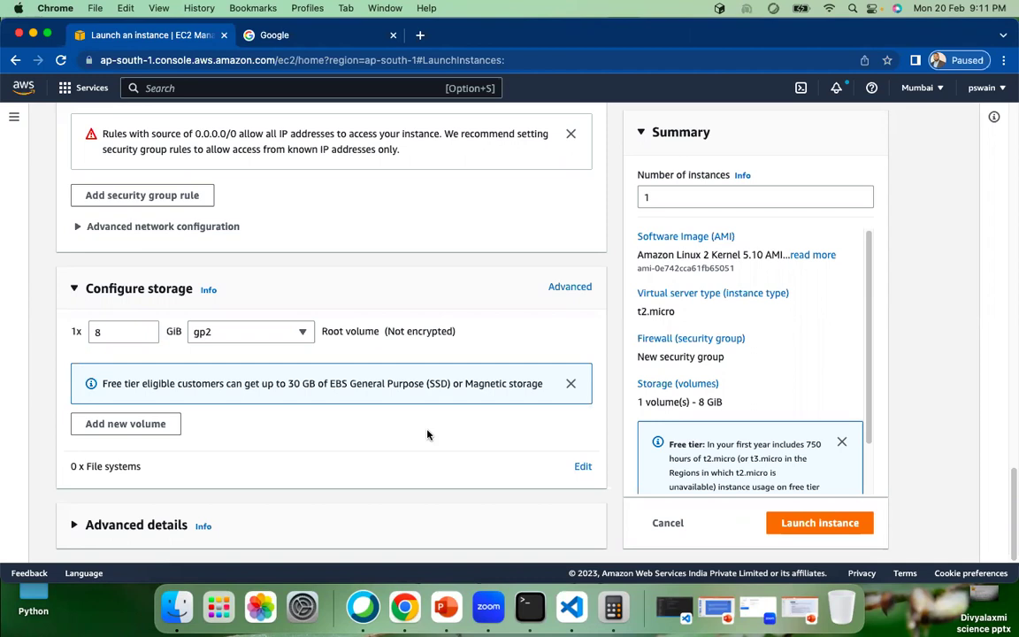
Review the security group's inbound rule, the free-tier storage allowance note and the root volume's size and type
{"action": "scroll", "coordinate": [427, 435], "scroll_direction": "up", "scroll_amount": 5}
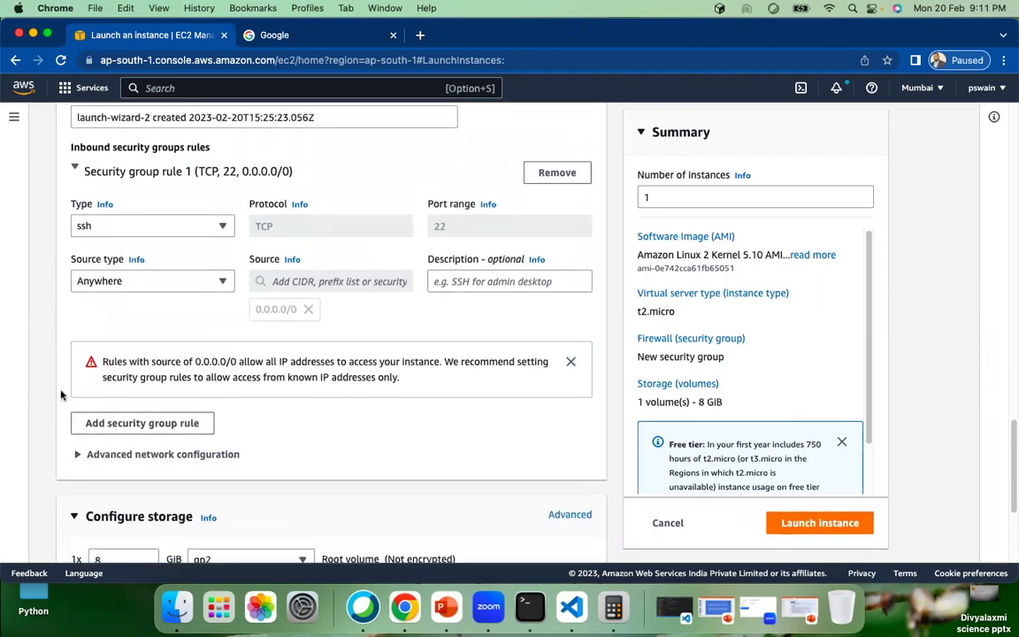
{"action": "scroll", "coordinate": [130, 326], "scroll_direction": "up", "scroll_amount": 2}
{"action": "scroll", "coordinate": [416, 244], "scroll_direction": "down", "scroll_amount": 6}
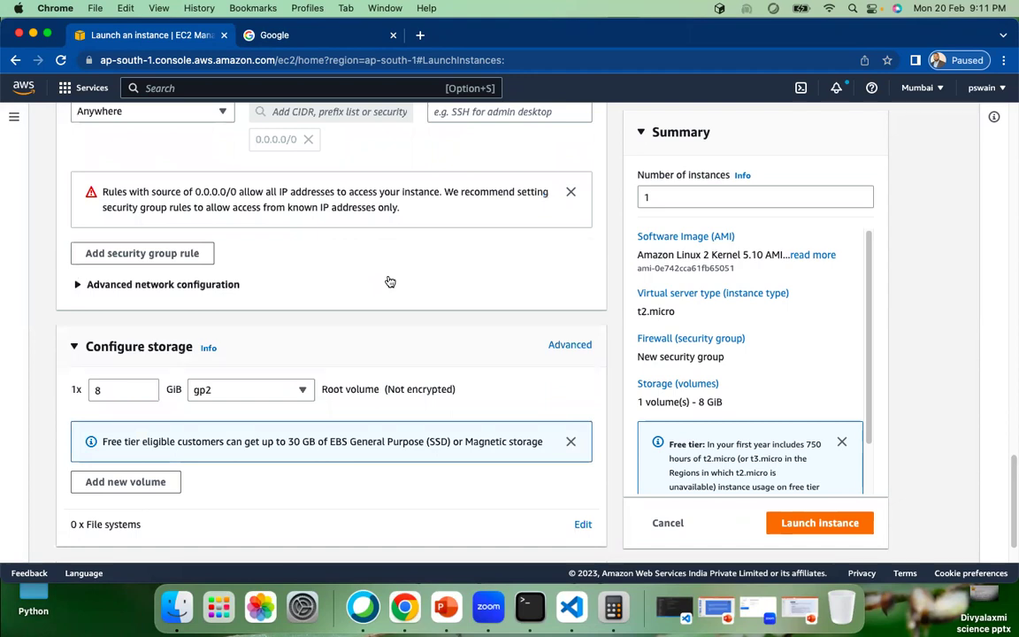
{"action": "scroll", "coordinate": [390, 281], "scroll_direction": "down", "scroll_amount": 2}
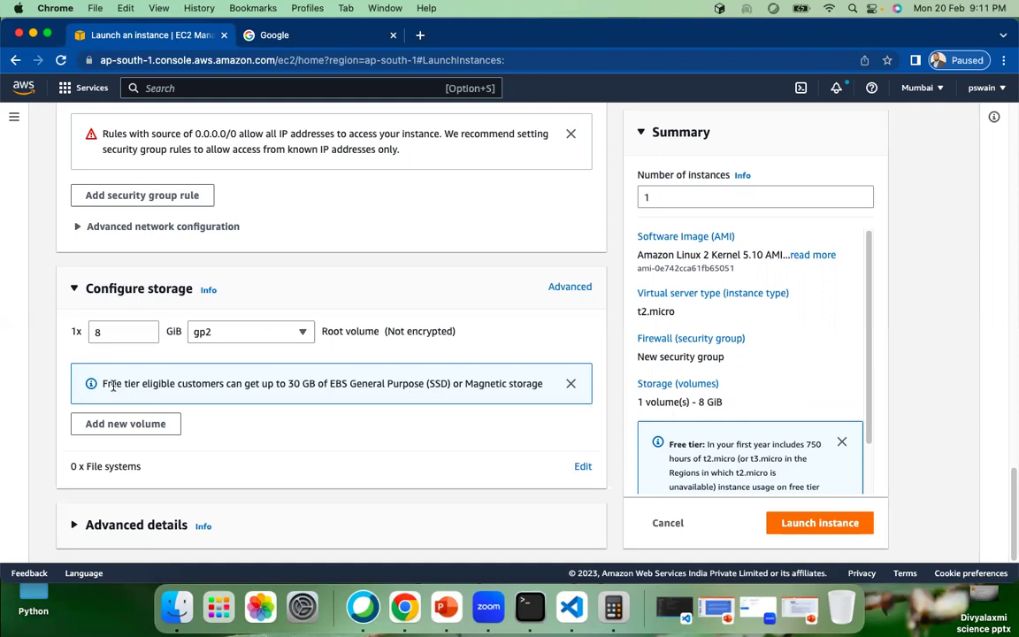
{"action": "left_click_drag", "start_coordinate": [102, 384], "coordinate": [317, 383]}
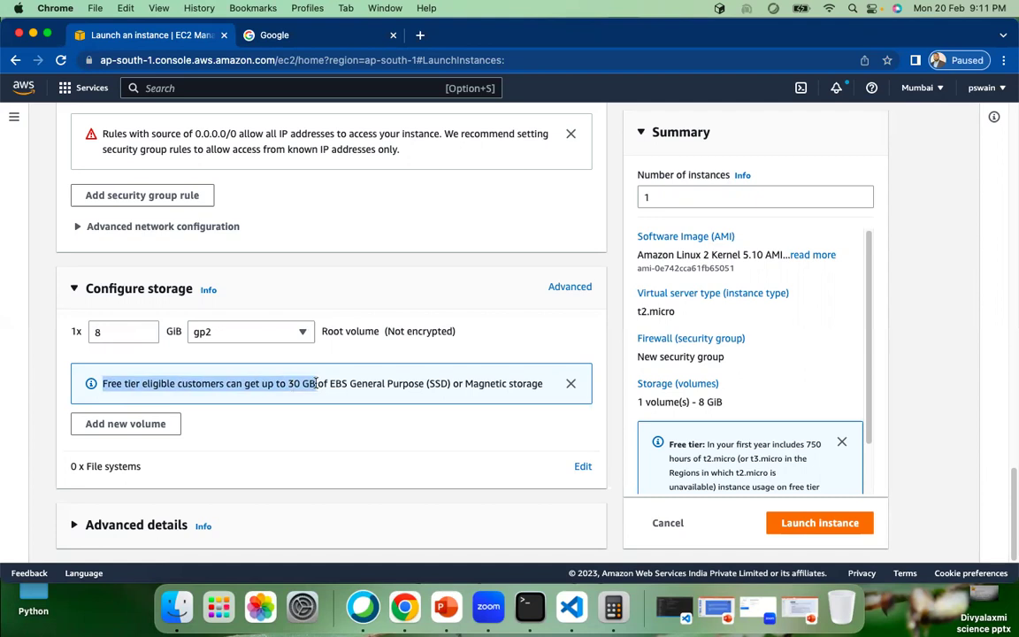
{"action": "left_click", "coordinate": [288, 384]}
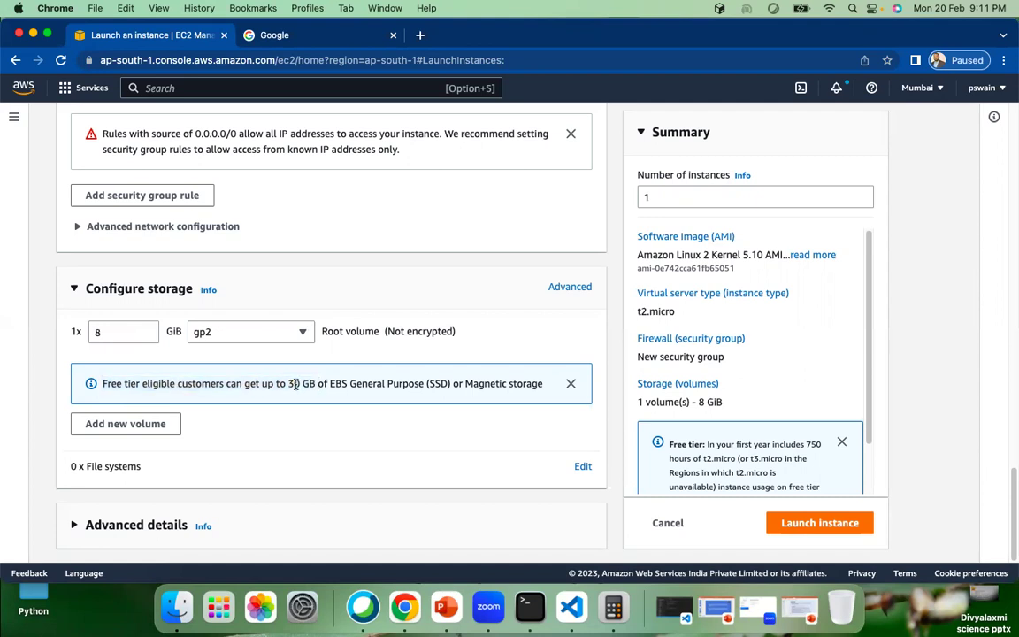
{"action": "left_click_drag", "start_coordinate": [288, 383], "coordinate": [451, 382]}
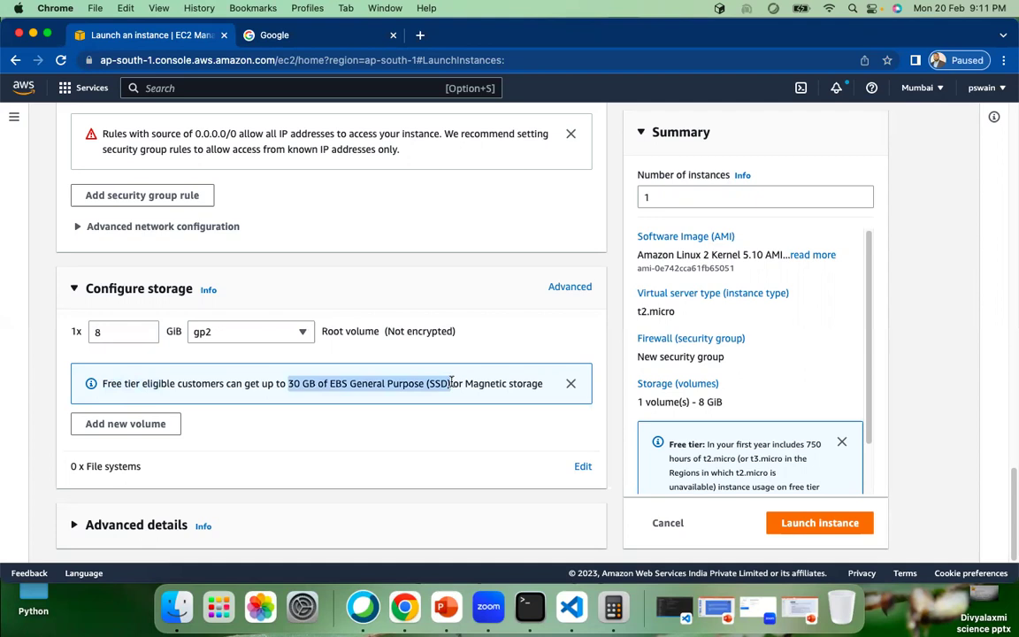
{"action": "left_click", "coordinate": [301, 382]}
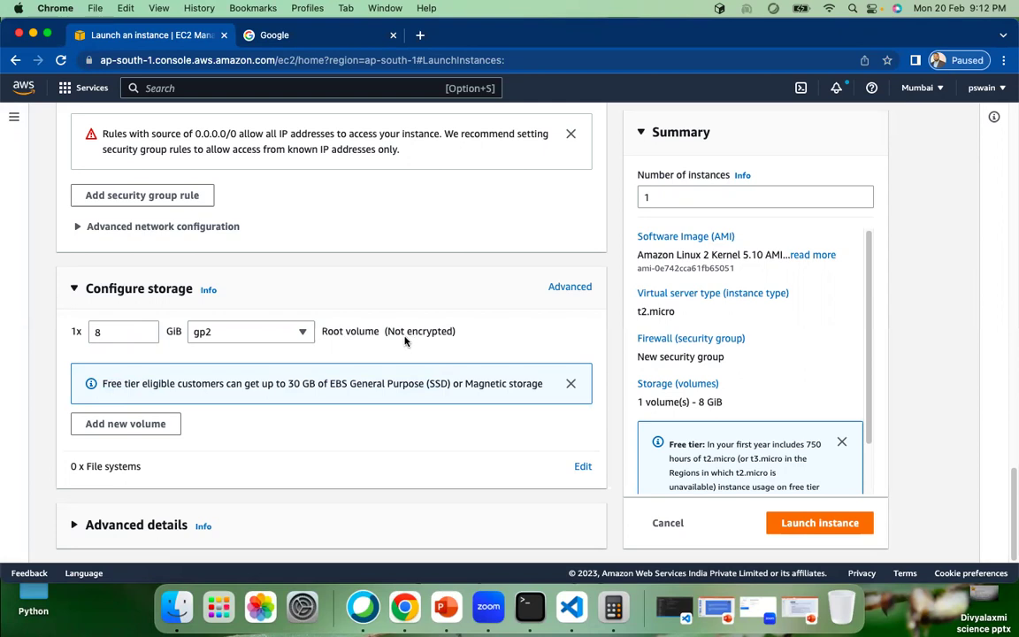
{"action": "left_click_drag", "start_coordinate": [320, 331], "coordinate": [388, 331]}
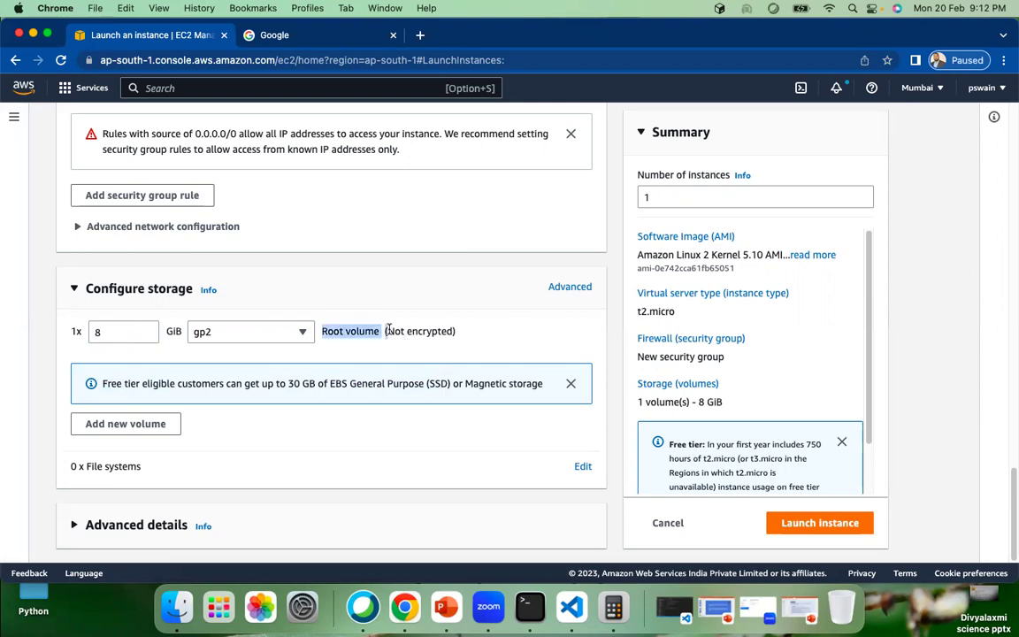
{"action": "left_click", "coordinate": [98, 331]}
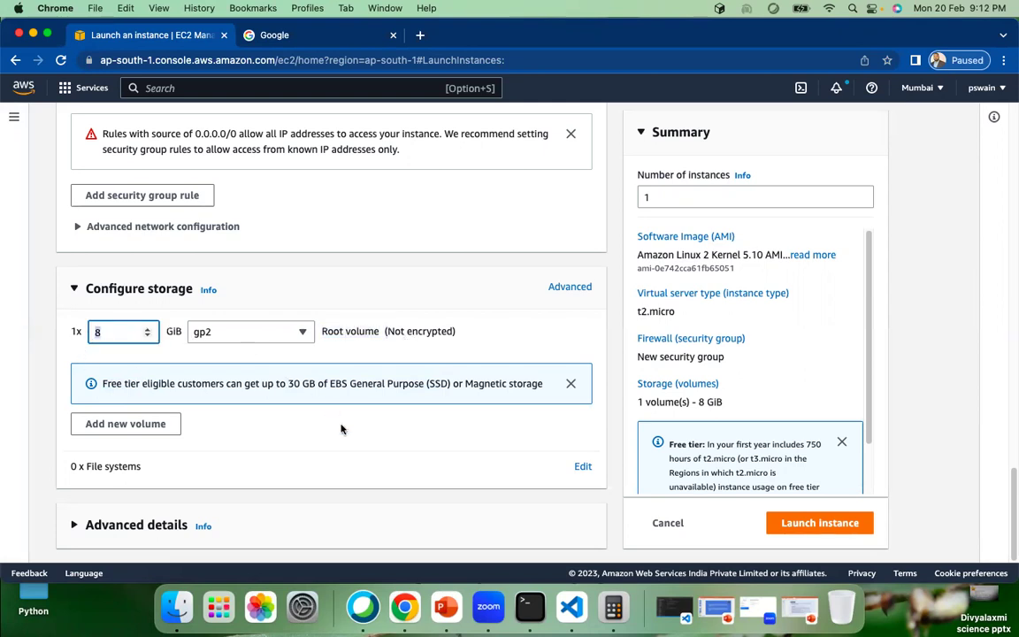
{"action": "left_click", "coordinate": [377, 443]}
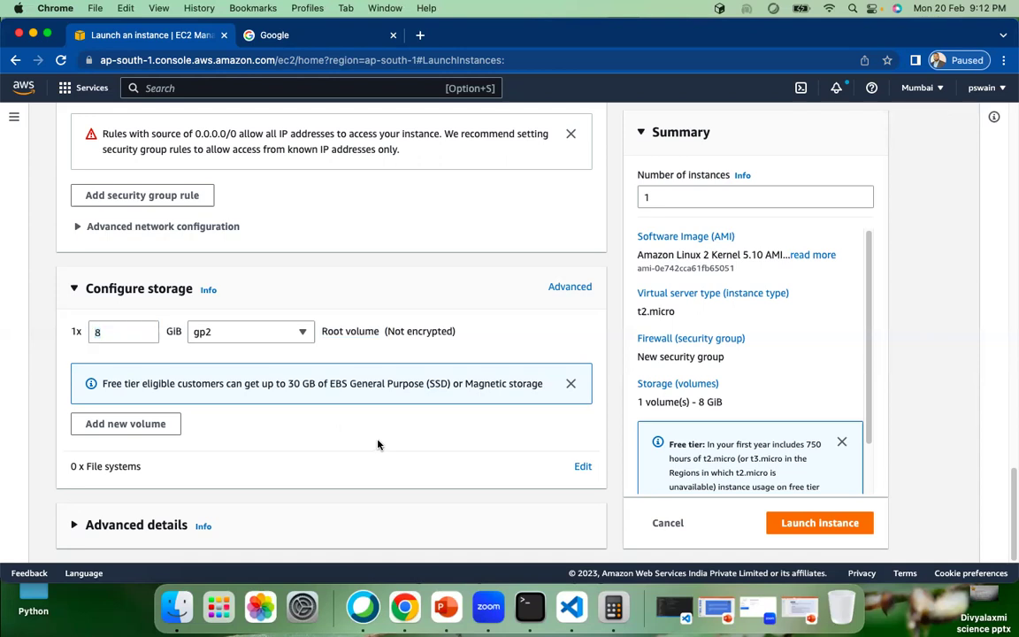
Try a root volume size of 100 GiB, and set it back to 8 GiB
{"action": "left_click", "coordinate": [102, 333]}
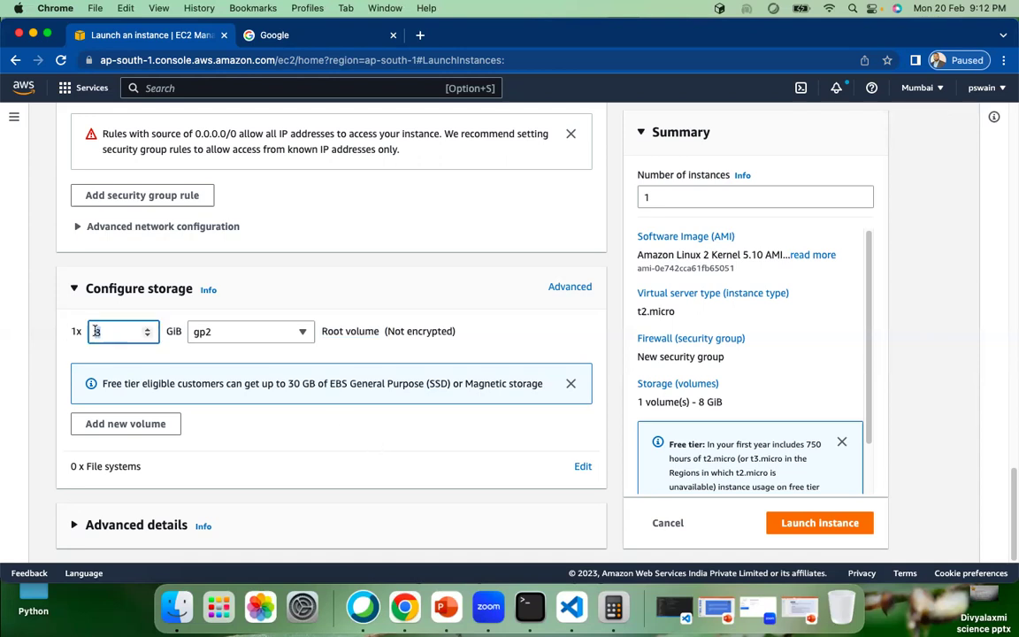
{"action": "type", "text": "100"}
{"action": "left_click_drag", "start_coordinate": [110, 332], "coordinate": [93, 336]}
{"action": "type", "text": "8"}
{"action": "left_click", "coordinate": [248, 421]}
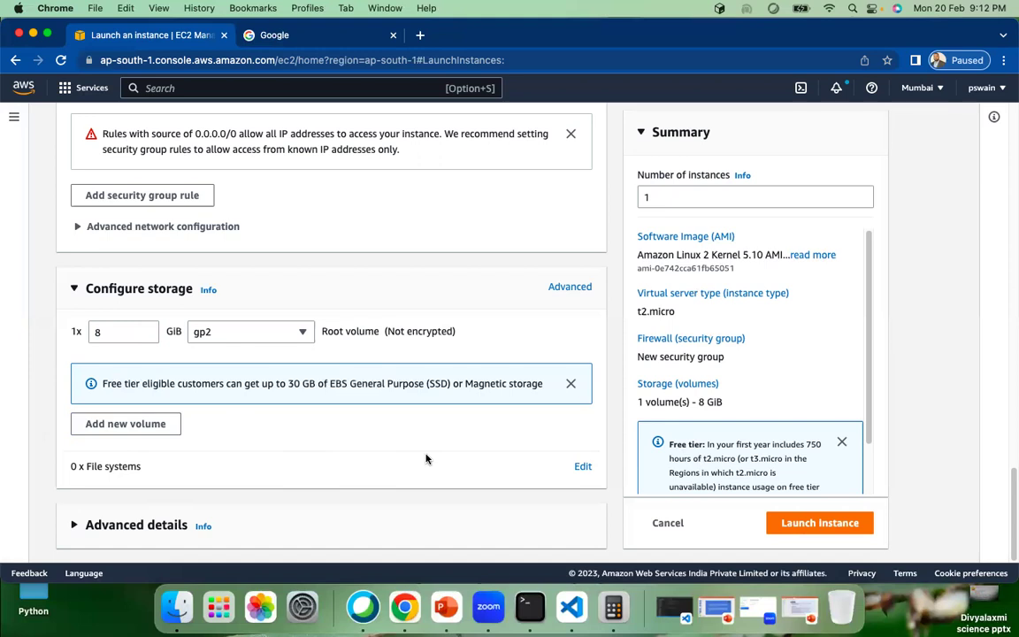
Check the launch configuration from the machine image to storage, and launch the instance
{"action": "scroll", "coordinate": [423, 458], "scroll_direction": "up", "scroll_amount": 3}
{"action": "scroll", "coordinate": [419, 455], "scroll_direction": "up", "scroll_amount": 5}
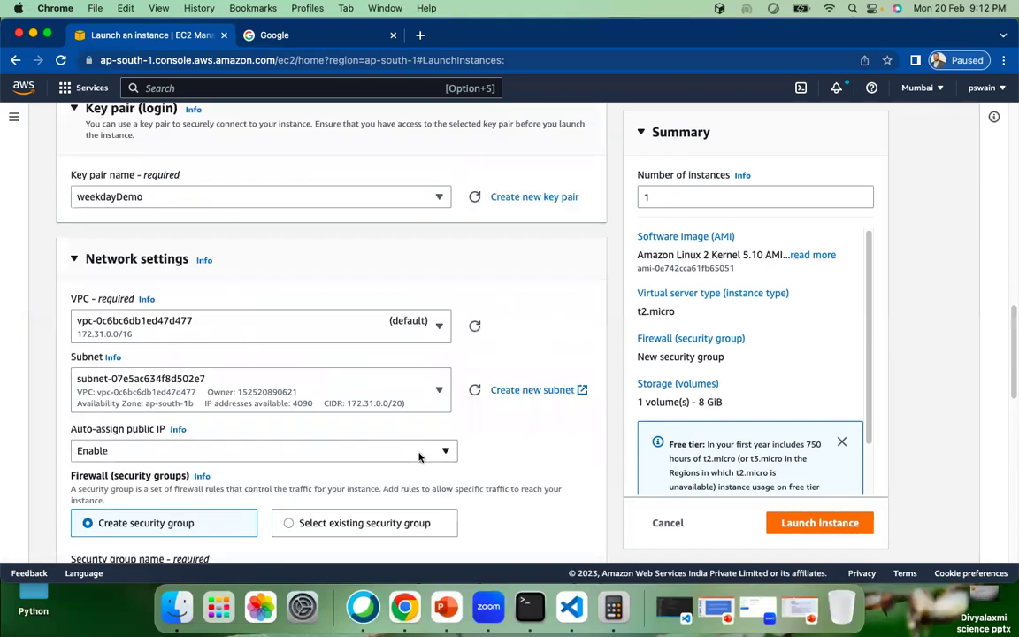
{"action": "scroll", "coordinate": [419, 456], "scroll_direction": "up", "scroll_amount": 8}
{"action": "scroll", "coordinate": [466, 414], "scroll_direction": "down", "scroll_amount": 3}
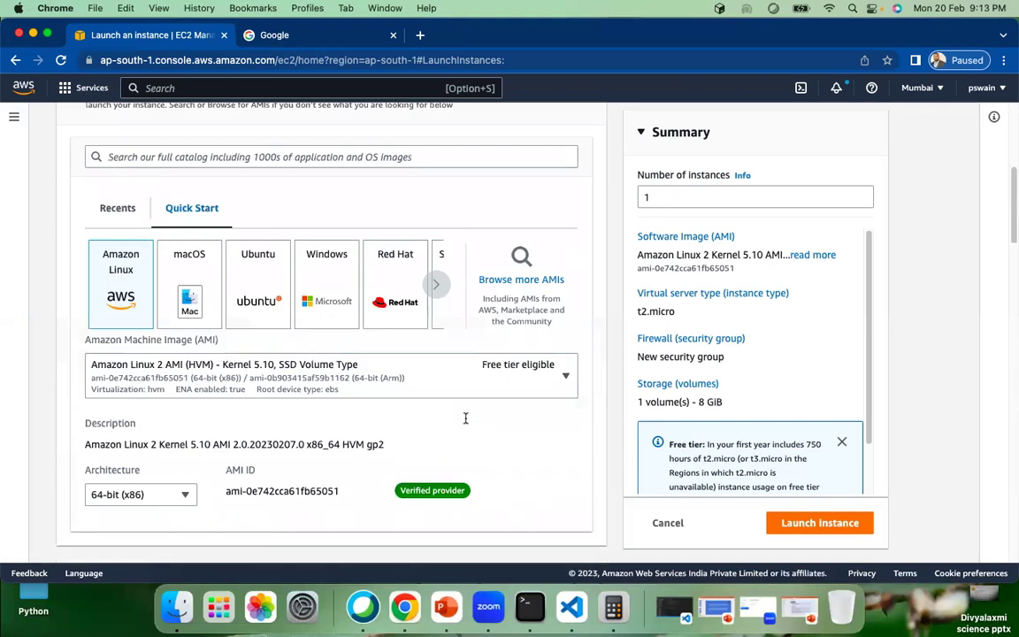
{"action": "scroll", "coordinate": [465, 419], "scroll_direction": "down", "scroll_amount": 8}
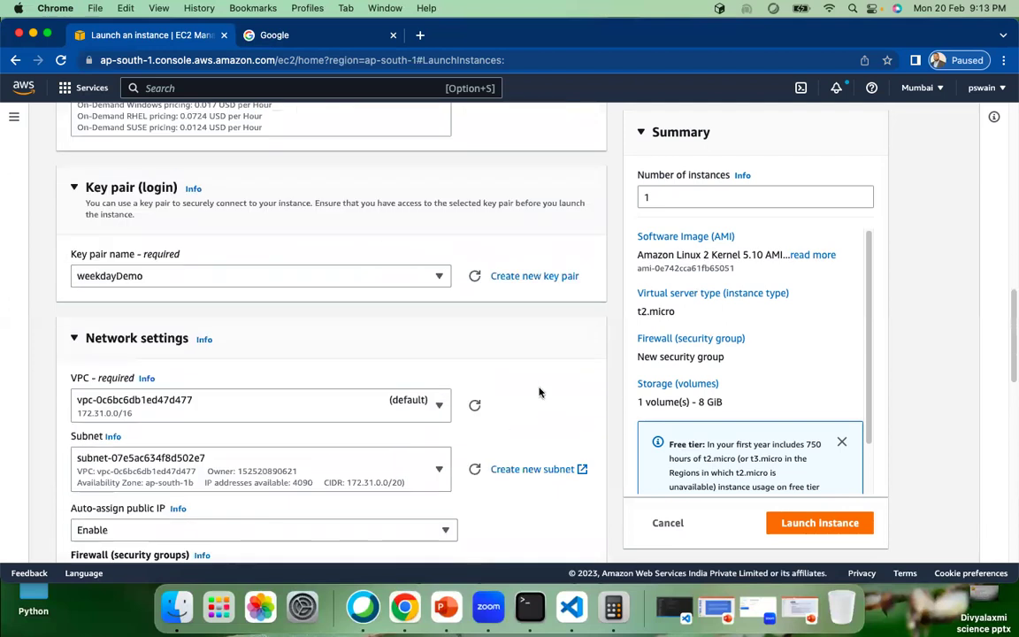
{"action": "scroll", "coordinate": [539, 380], "scroll_direction": "down", "scroll_amount": 5}
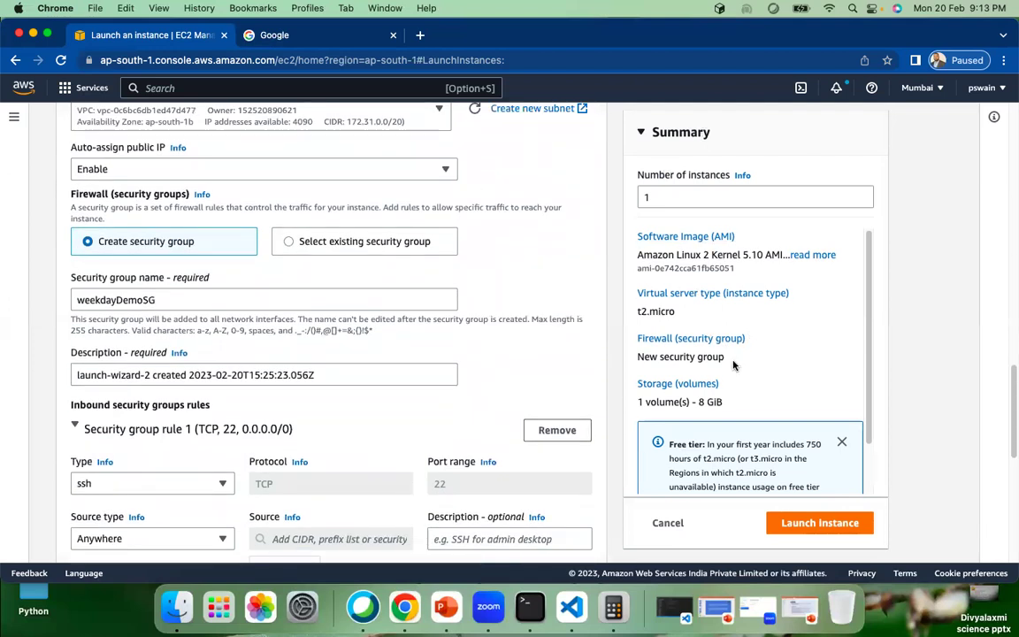
{"action": "scroll", "coordinate": [733, 364], "scroll_direction": "down", "scroll_amount": 5}
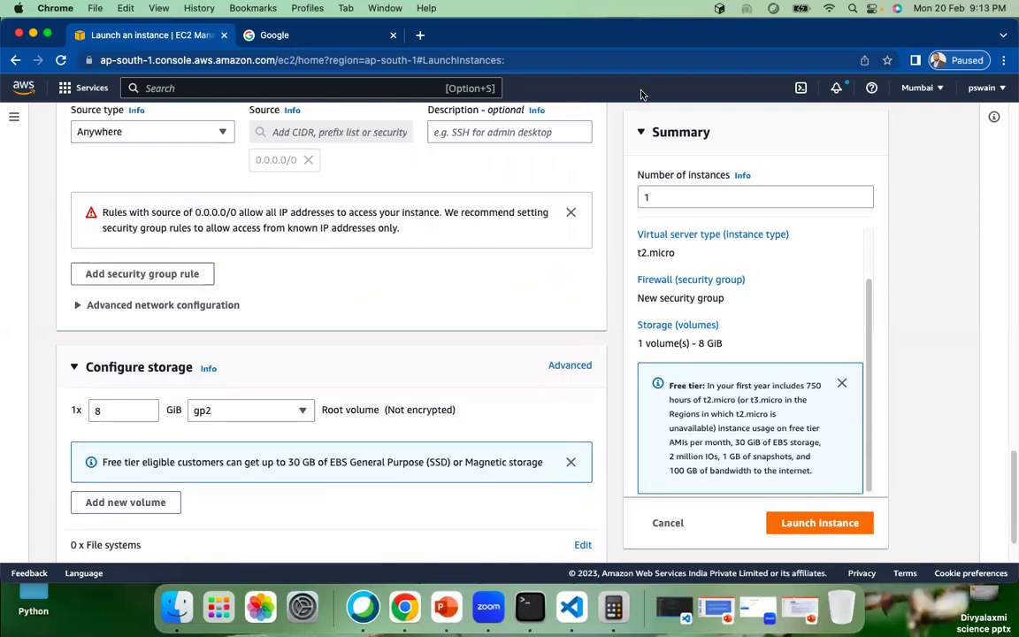
{"action": "left_click", "coordinate": [819, 524]}
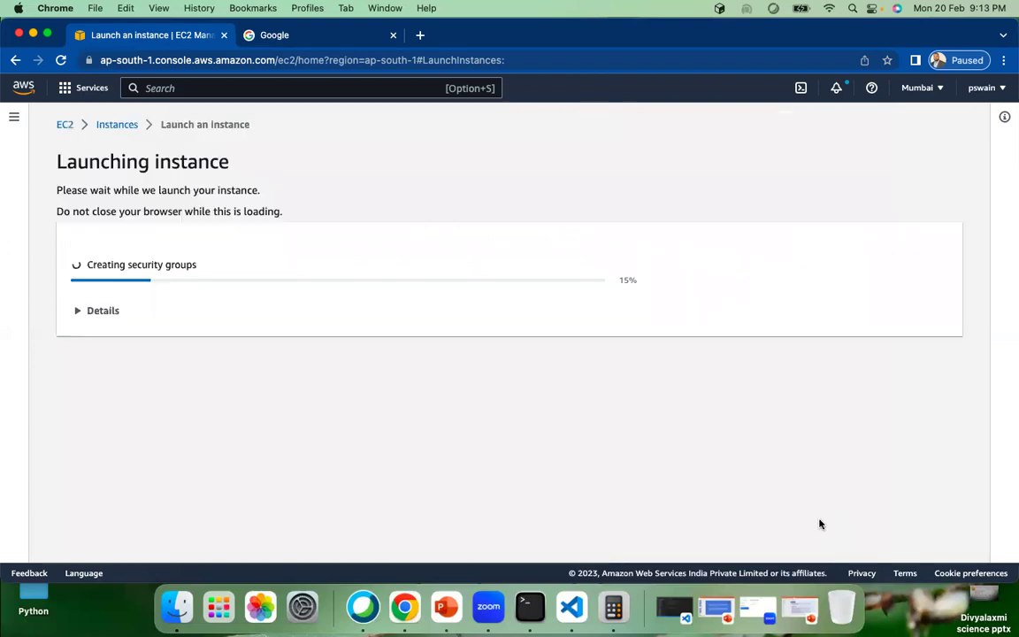
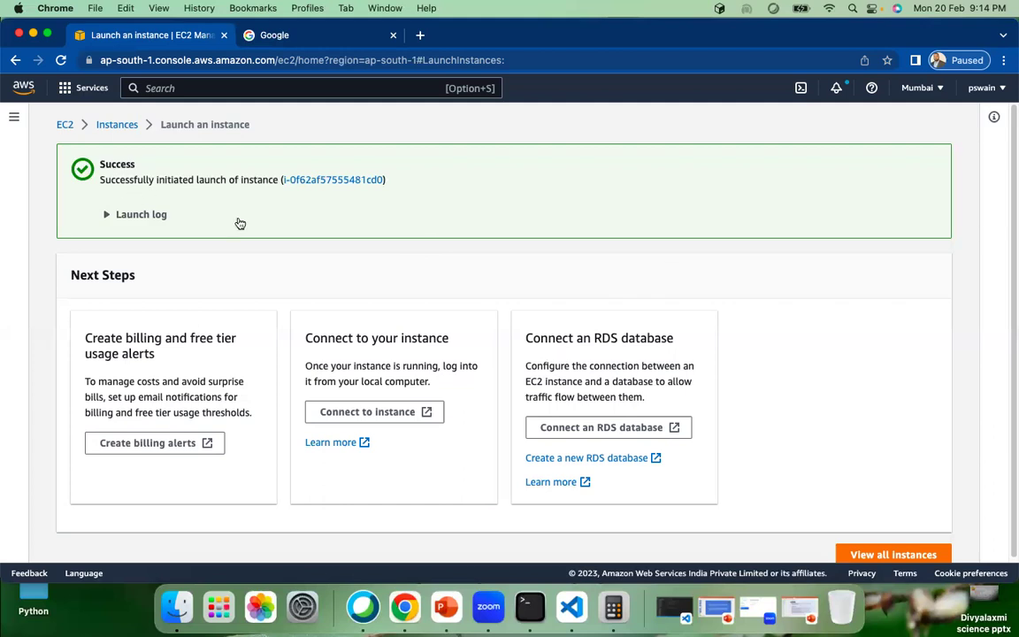
Open the list of all instances, refresh it and select demoServer
{"action": "scroll", "coordinate": [706, 345], "scroll_direction": "down", "scroll_amount": 1}
{"action": "left_click", "coordinate": [891, 550]}
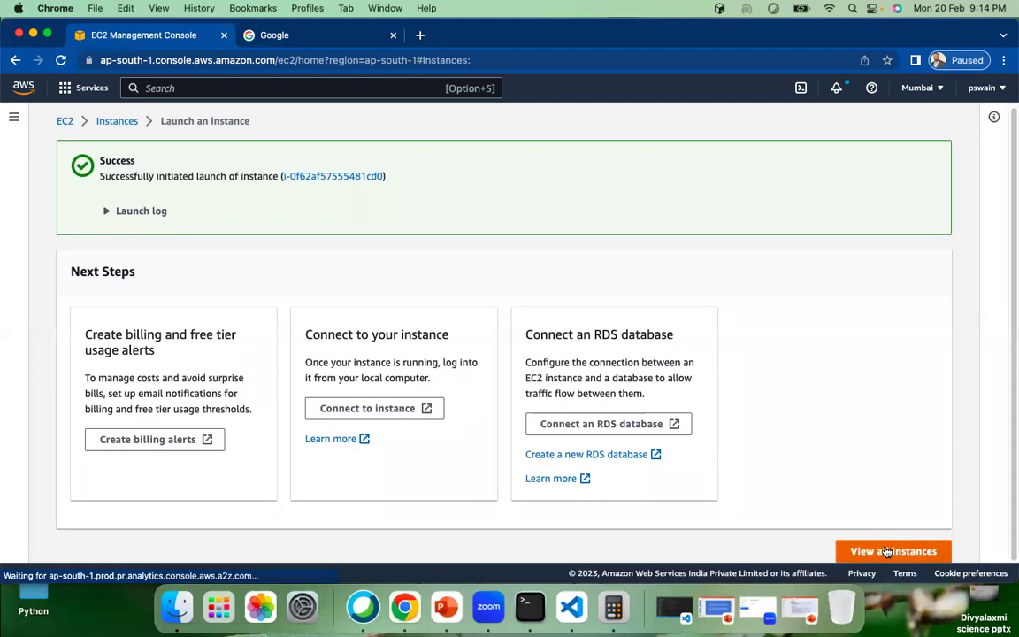
{"action": "left_click", "coordinate": [546, 121]}
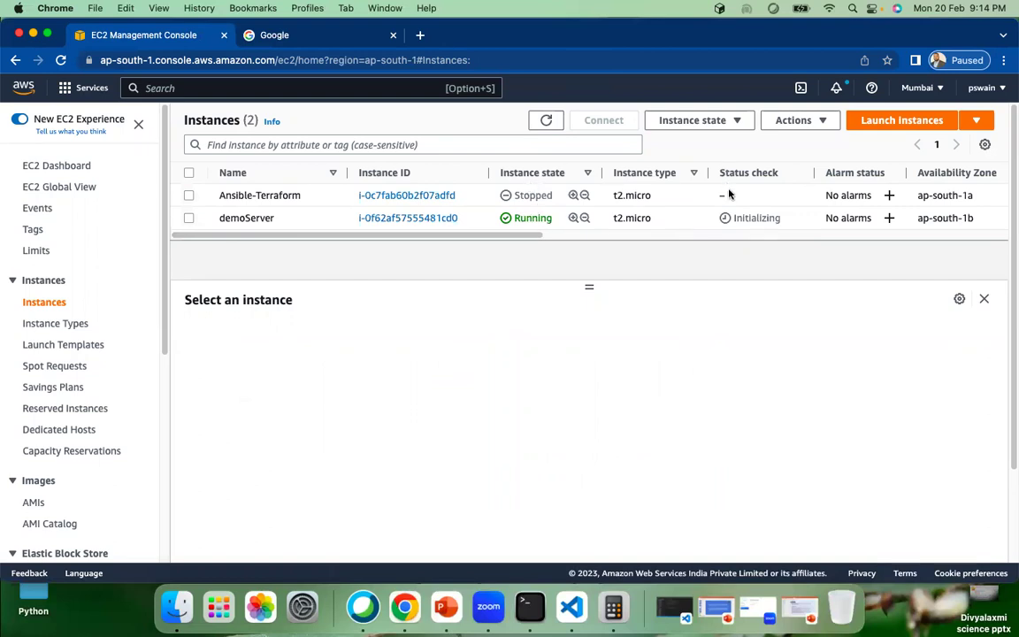
{"action": "left_click", "coordinate": [188, 218]}
Look through demoServer's details, security, networking and storage information
{"action": "scroll", "coordinate": [376, 420], "scroll_direction": "down", "scroll_amount": 10}
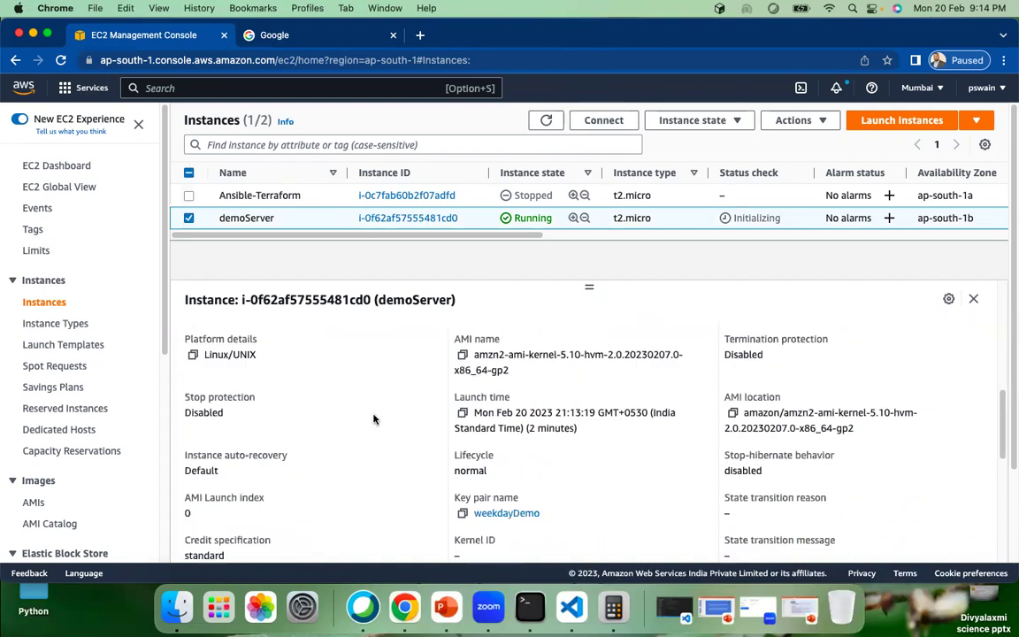
{"action": "scroll", "coordinate": [375, 419], "scroll_direction": "up", "scroll_amount": 12}
{"action": "scroll", "coordinate": [405, 489], "scroll_direction": "down", "scroll_amount": 8}
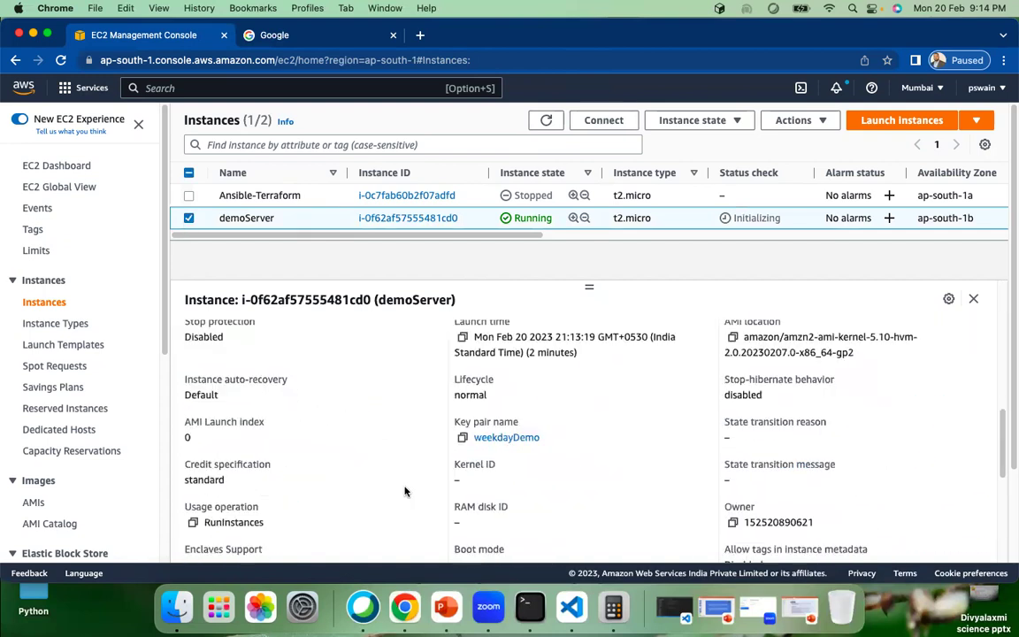
{"action": "scroll", "coordinate": [405, 490], "scroll_direction": "up", "scroll_amount": 10}
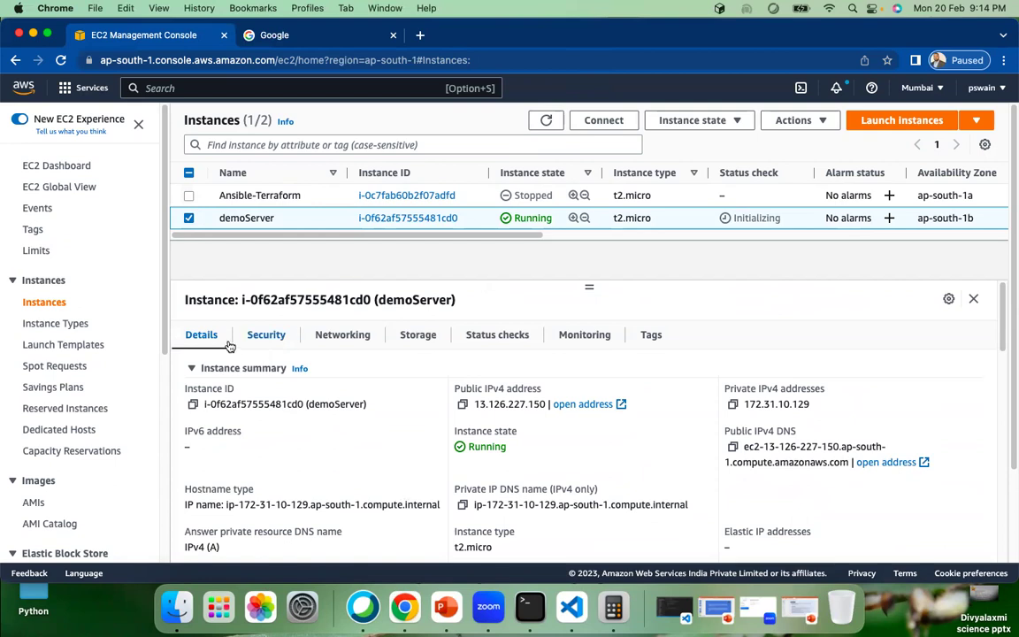
{"action": "left_click", "coordinate": [265, 335]}
{"action": "scroll", "coordinate": [355, 400], "scroll_direction": "down", "scroll_amount": 5}
{"action": "scroll", "coordinate": [353, 394], "scroll_direction": "up", "scroll_amount": 5}
{"action": "left_click", "coordinate": [336, 342]}
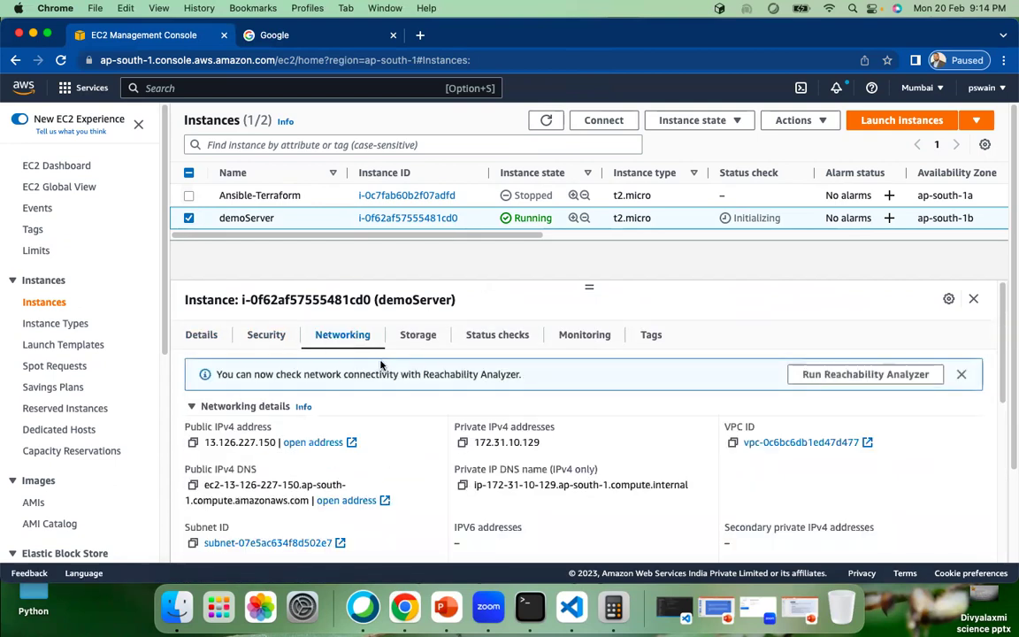
{"action": "left_click", "coordinate": [417, 341]}
{"action": "scroll", "coordinate": [417, 354], "scroll_direction": "down", "scroll_amount": 3}
{"action": "scroll", "coordinate": [389, 363], "scroll_direction": "up", "scroll_amount": 3}
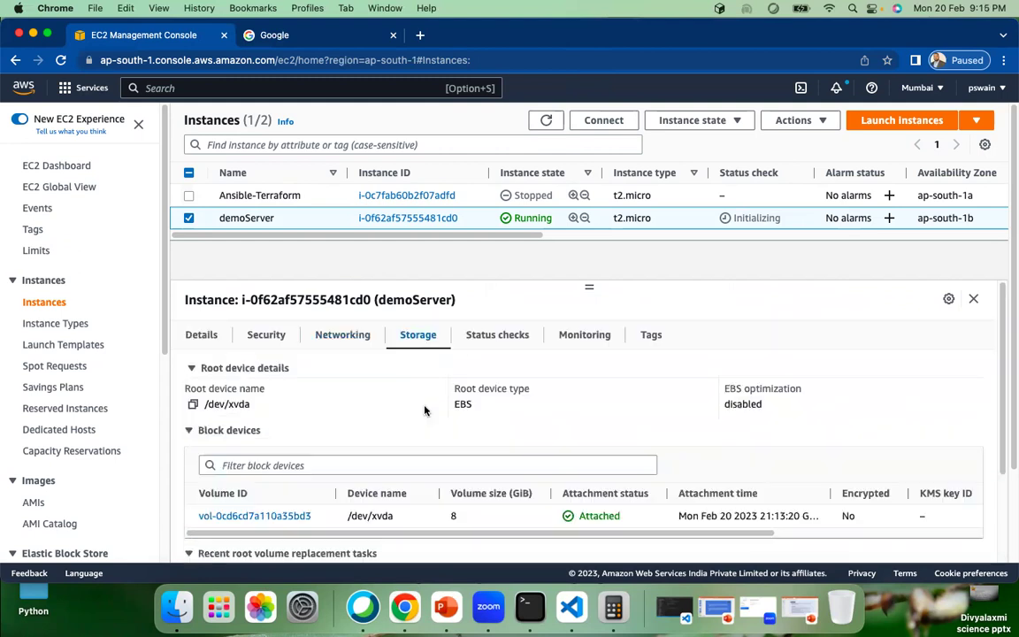
Return to demoServer's instance summary and copy its public IPv4 address
{"action": "left_click", "coordinate": [193, 343]}
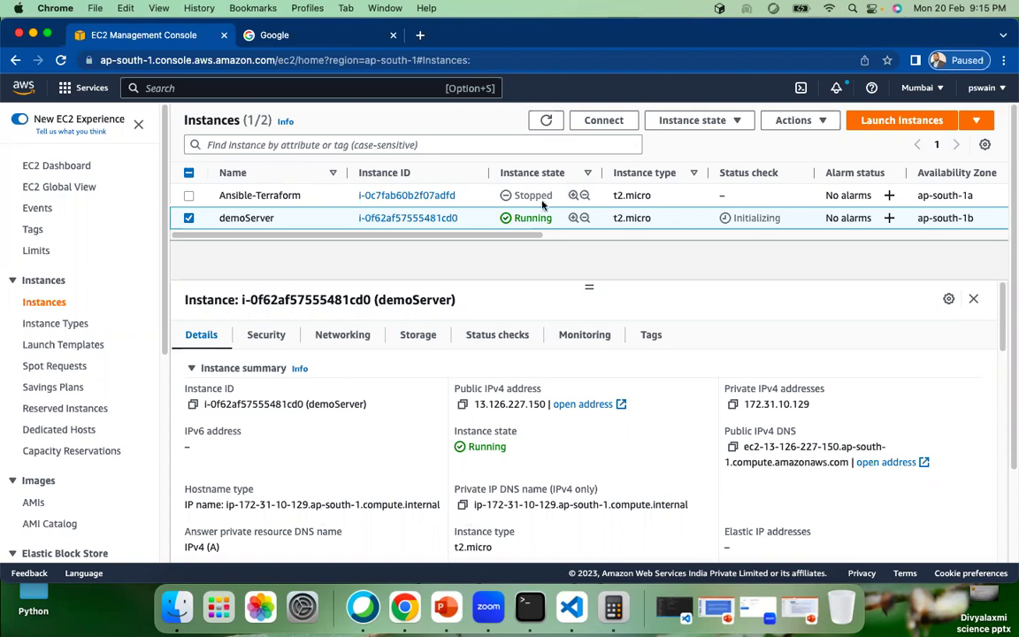
{"action": "left_click", "coordinate": [463, 406]}
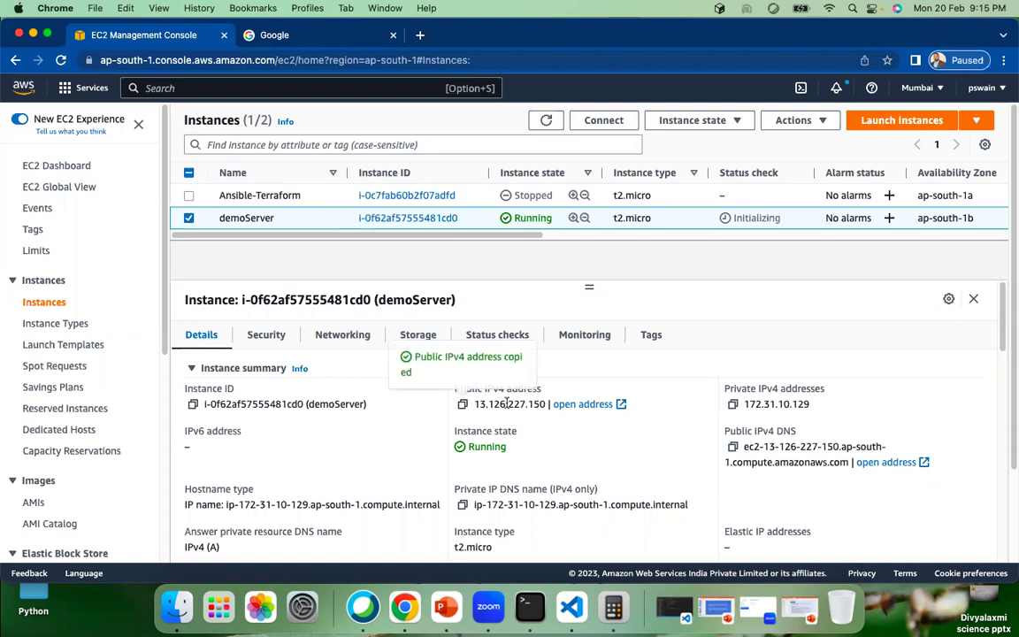
Switch to Terminal, change to the home directory with cd and clear the screen
{"action": "left_click", "coordinate": [513, 608]}
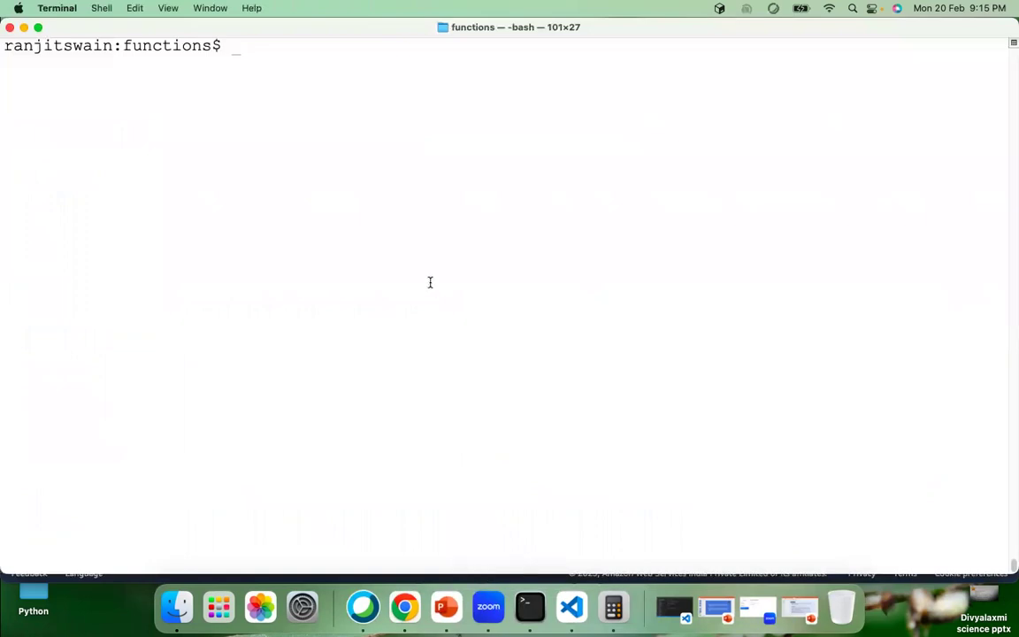
{"action": "type", "text": "cd"}
{"action": "key", "text": "Return"}
{"action": "key", "text": "Return"}
{"action": "key", "text": "Return"}
{"action": "type", "text": "clea"}
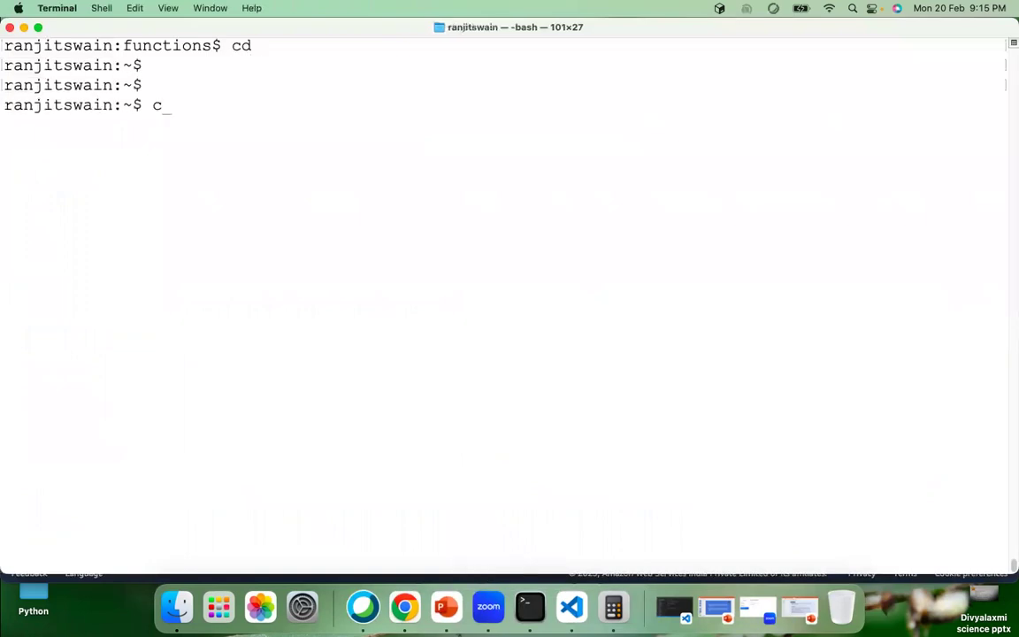
{"action": "type", "text": "r"}
{"action": "key", "text": "Return"}
{"action": "key", "text": "Return"}
{"action": "key", "text": "Return"}
{"action": "key", "text": "Return"}
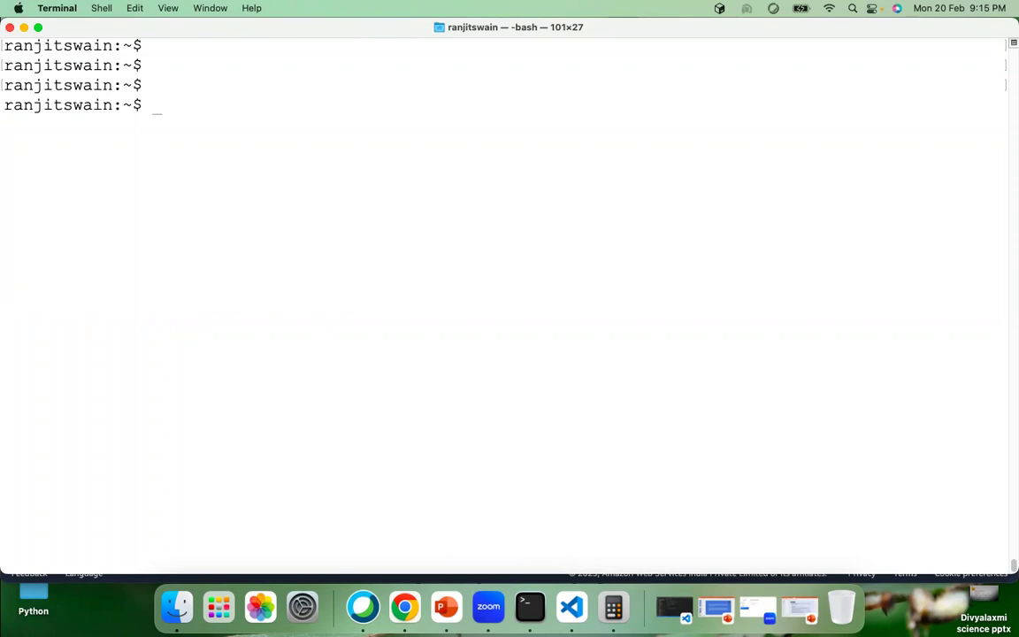
Change to the Downloads directory and print the working directory with pwd
{"action": "type", "text": "cd Downloads/"}
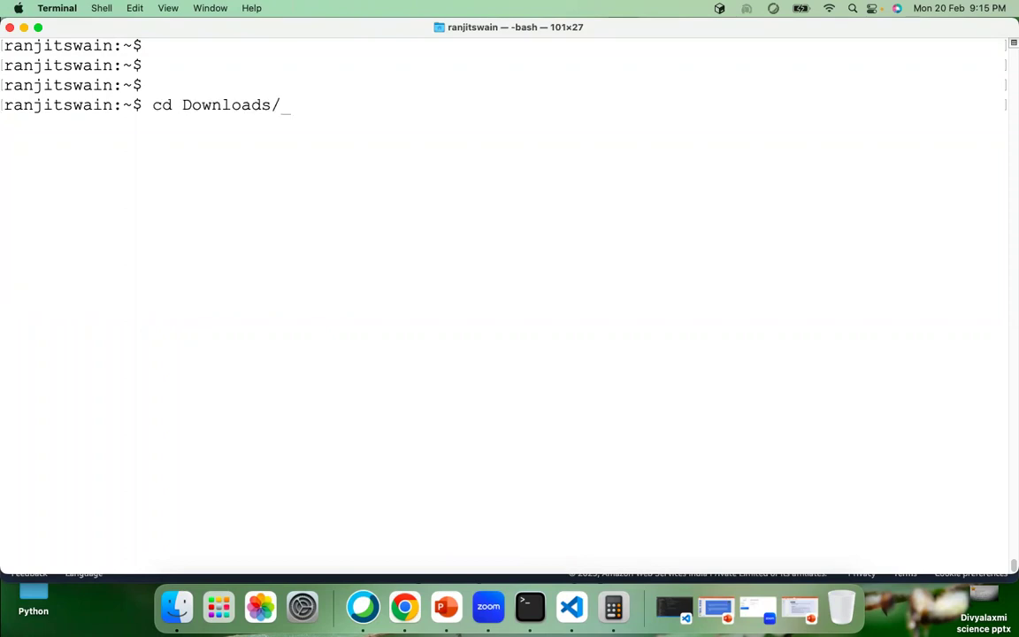
{"action": "key", "text": "Return"}
{"action": "type", "text": "pwd"}
{"action": "key", "text": "Return"}
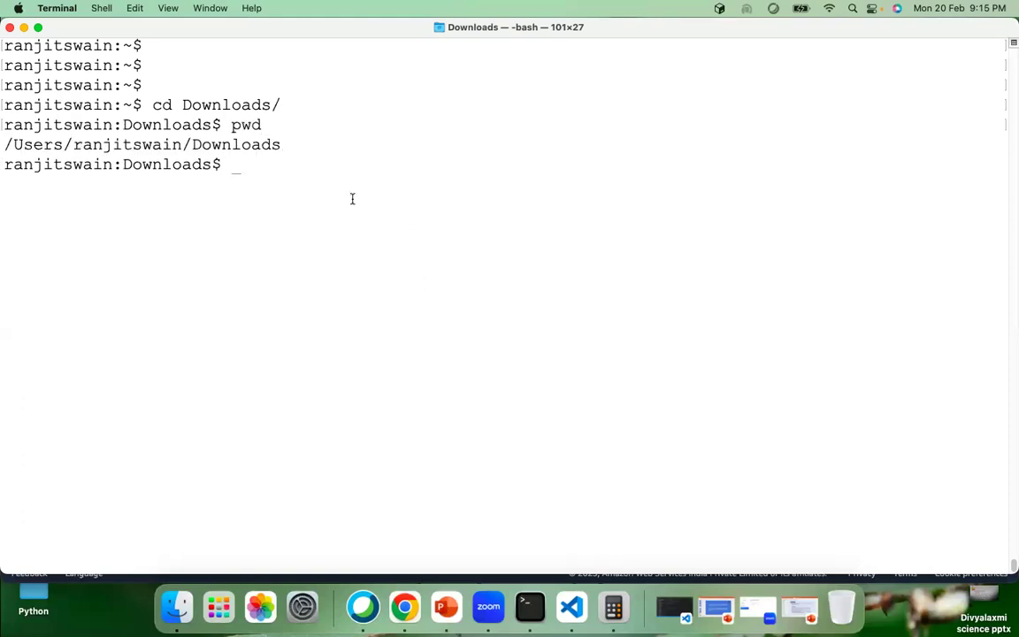
List the key files in Downloads in long format with ls -l *.pem
{"action": "type", "text": "sl -lrt"}
{"action": "key", "text": "BackSpace"}
{"action": "key", "text": "BackSpace"}
{"action": "key", "text": "BackSpace"}
{"action": "key", "text": "BackSpace"}
{"action": "key", "text": "BackSpace"}
{"action": "key", "text": "BackSpace"}
{"action": "key", "text": "BackSpace"}
{"action": "type", "text": "ls -l"}
{"action": "type", "text": "*.pem"}
{"action": "left_click_drag", "start_coordinate": [301, 166], "coordinate": [2, 147]}
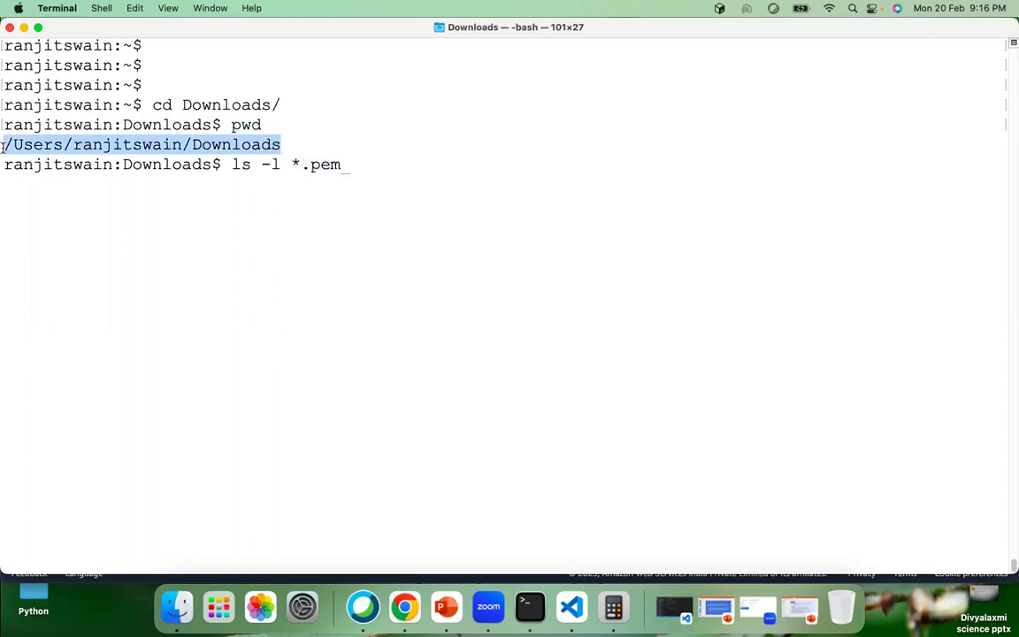
{"action": "left_click", "coordinate": [500, 114]}
{"action": "key", "text": "Return"}
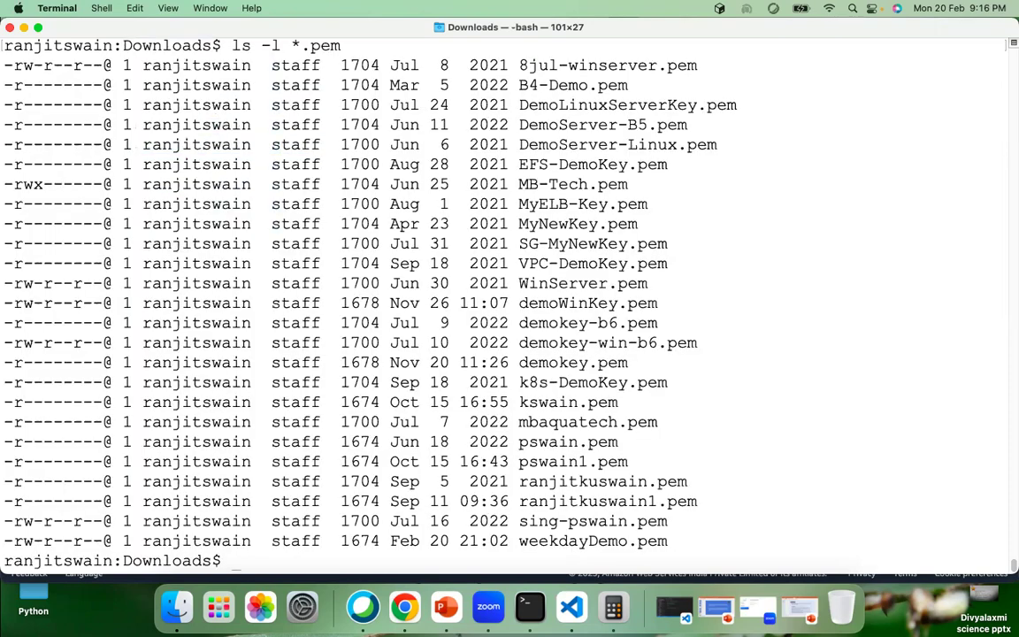
Highlight the listed key files and single out weekdayDemo.pem in the listing
{"action": "left_click_drag", "start_coordinate": [667, 531], "coordinate": [4, 36]}
{"action": "scroll", "coordinate": [350, 231], "scroll_direction": "down", "scroll_amount": 2}
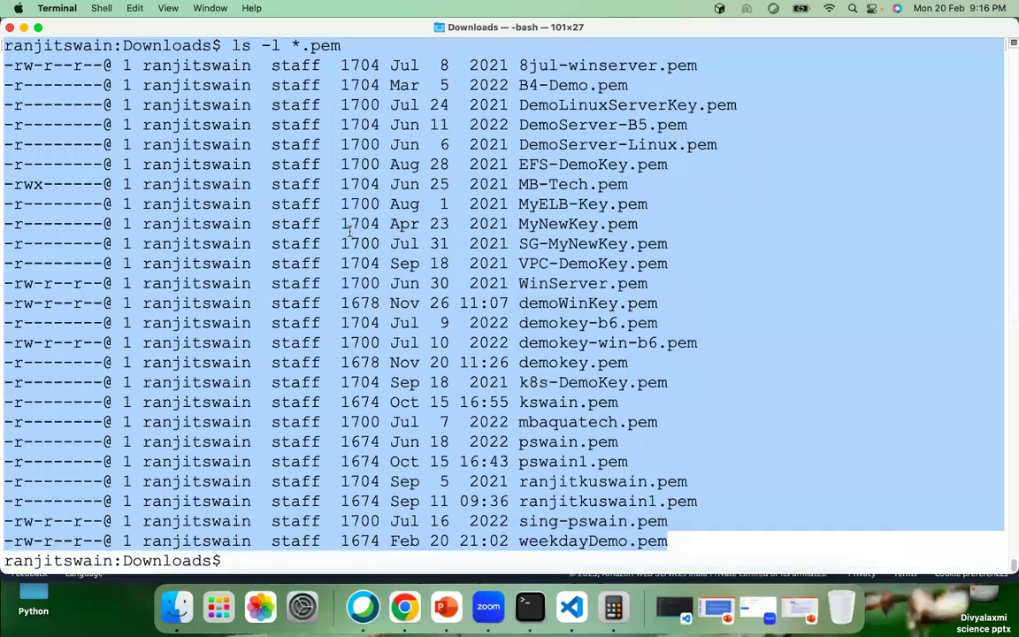
{"action": "left_click", "coordinate": [643, 372]}
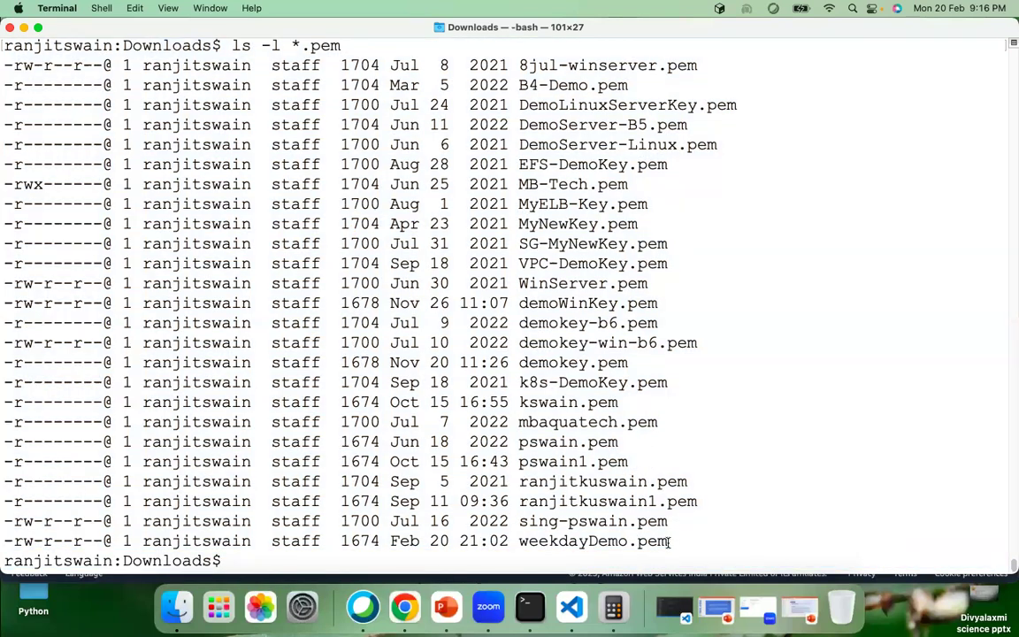
{"action": "left_click_drag", "start_coordinate": [669, 542], "coordinate": [554, 541]}
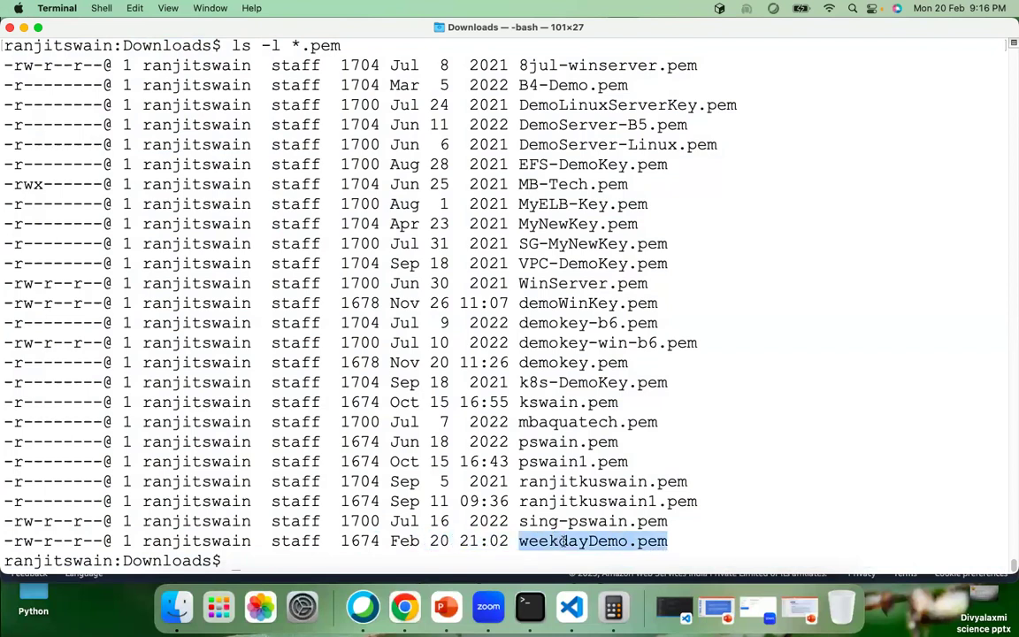
Clear the terminal screen with clear and add a few blank prompt lines
{"action": "key", "text": "Return"}
{"action": "key", "text": "Return"}
{"action": "key", "text": "Return"}
{"action": "key", "text": "Return"}
{"action": "key", "text": "Return"}
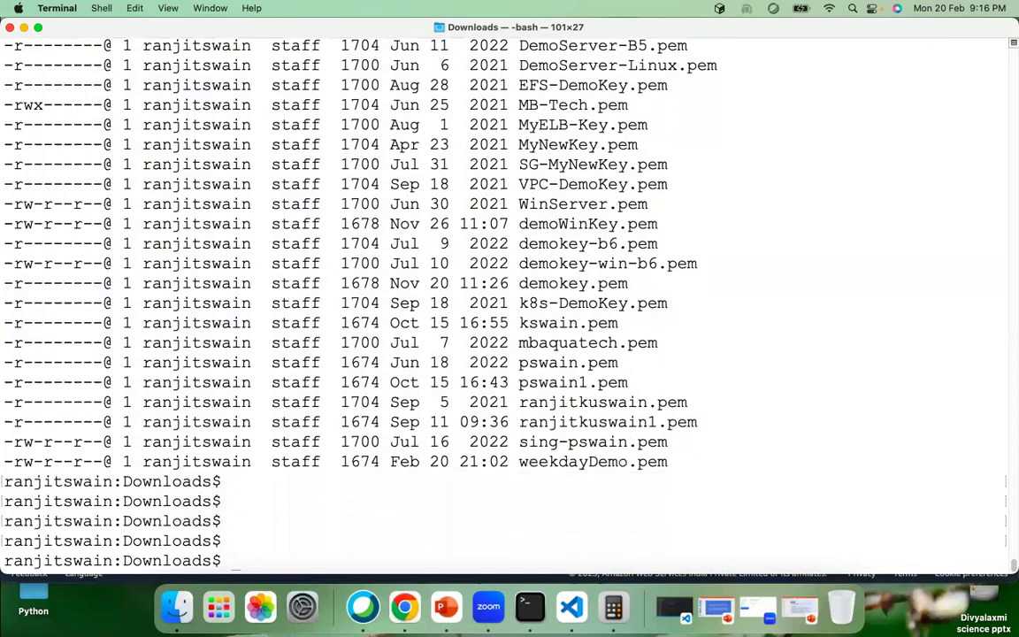
{"action": "type", "text": "clear"}
{"action": "key", "text": "Return"}
{"action": "key", "text": "Return"}
{"action": "key", "text": "Return"}
{"action": "key", "text": "Return"}
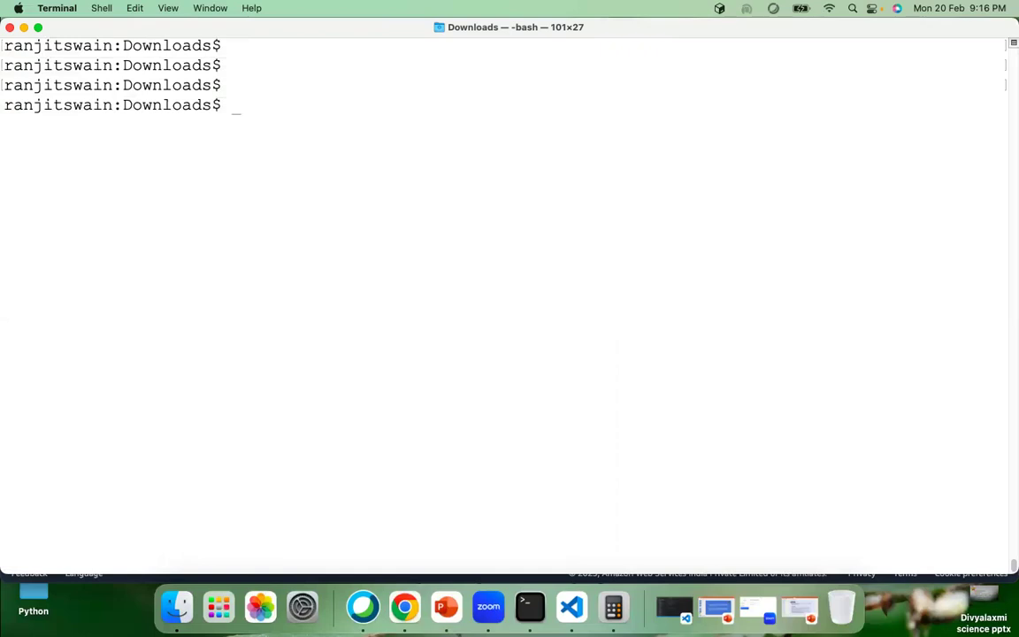
{"action": "type", "text": "ssh -i"}
{"action": "type", "text": "week"}
{"action": "key", "text": "Tab"}
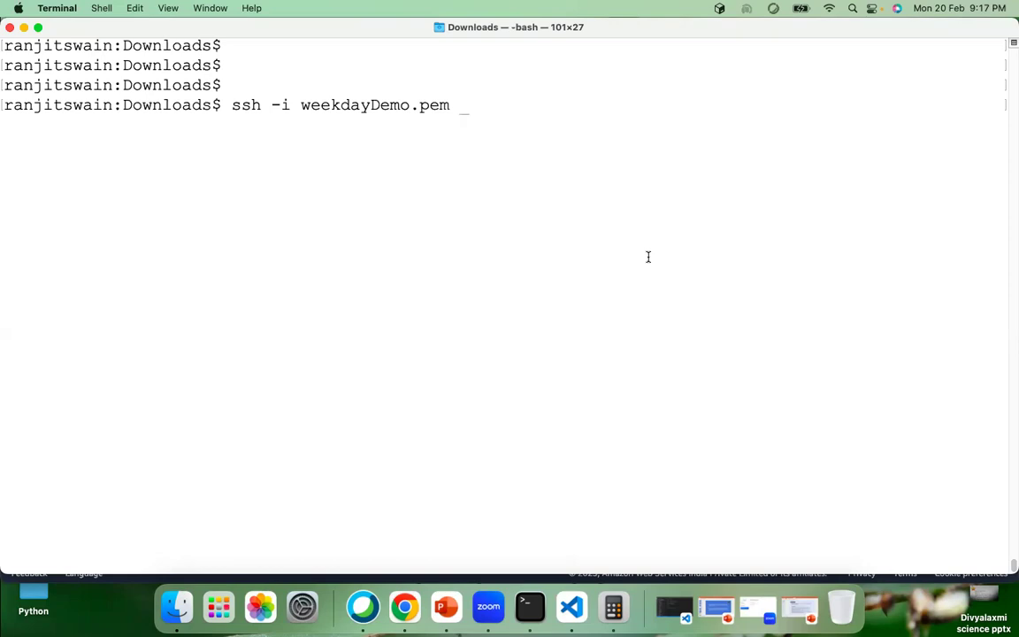
{"action": "type", "text": "ec2-user@"}
{"action": "left_click_drag", "start_coordinate": [463, 105], "coordinate": [546, 104]}
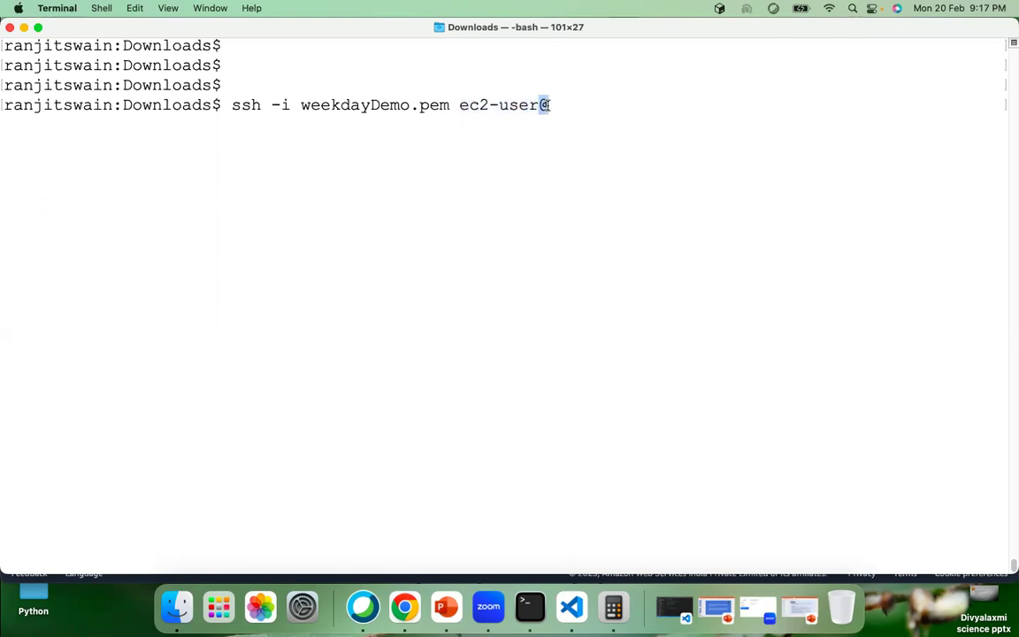
{"action": "left_click", "coordinate": [404, 606]}
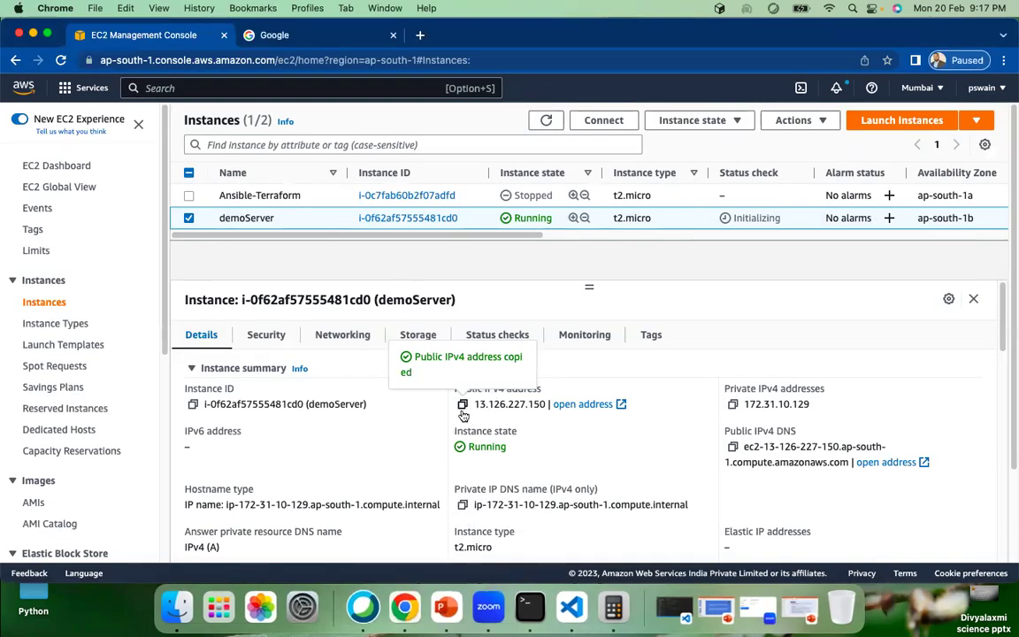
{"action": "key", "text": "super+Tab"}
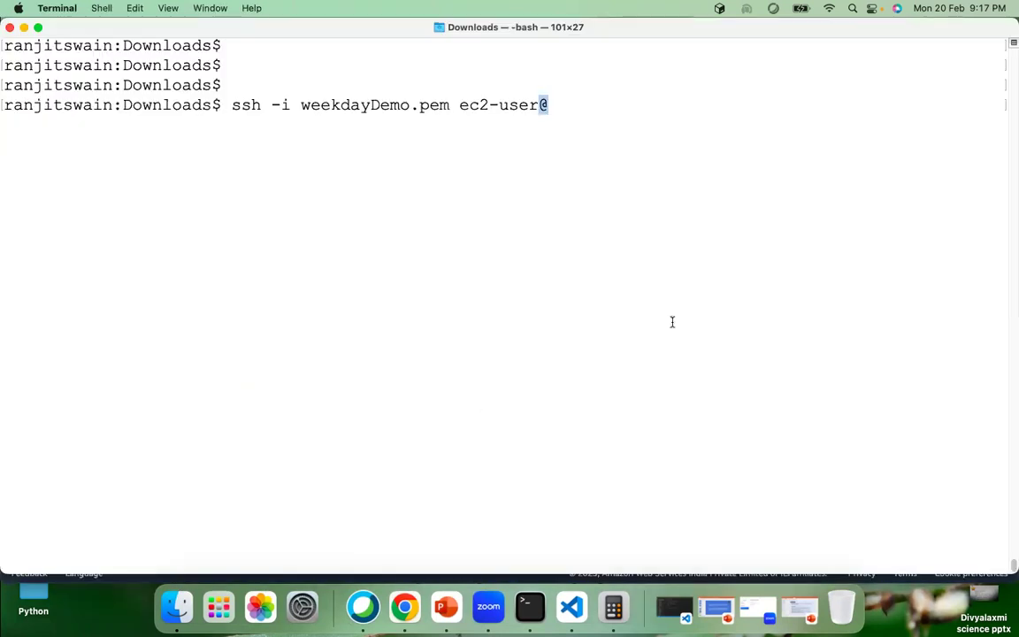
{"action": "key", "text": "super+v"}
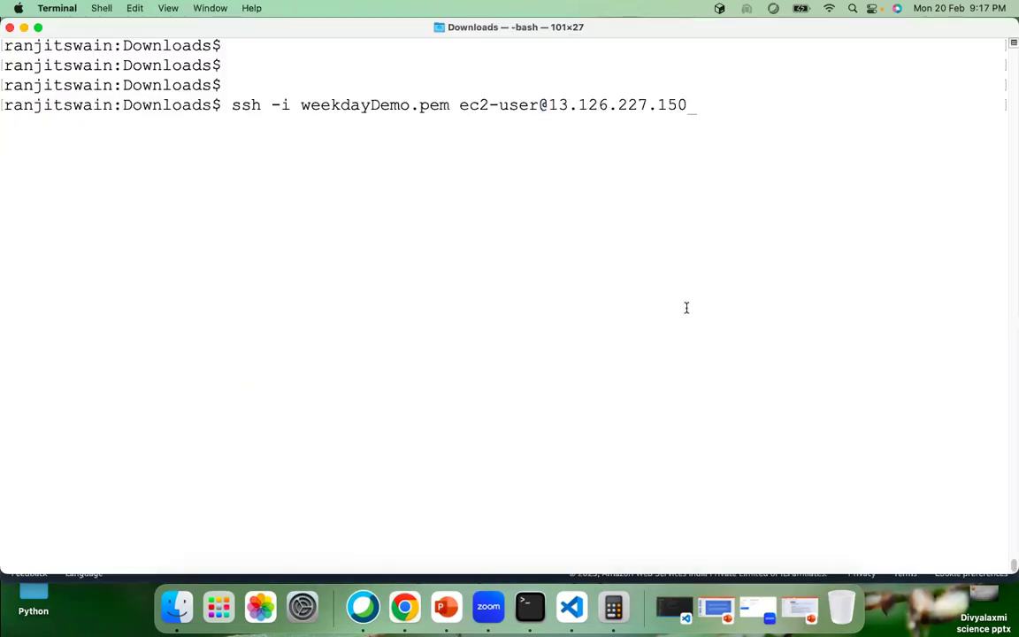
Review the ssh command's parts: the key file, the user name and the IP address
{"action": "double_click", "coordinate": [240, 104]}
{"action": "double_click", "coordinate": [308, 104]}
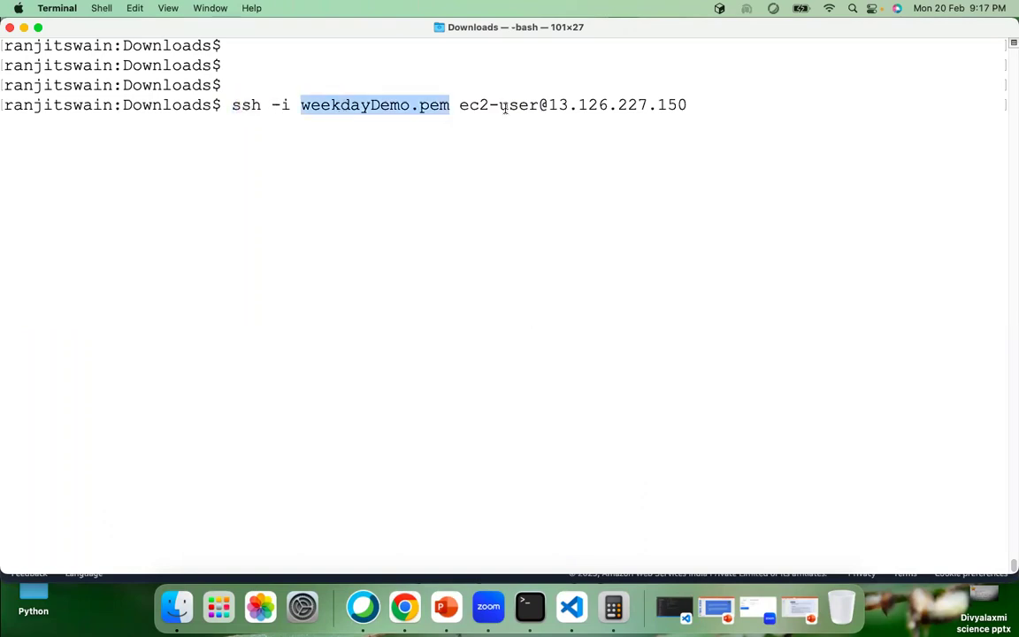
{"action": "double_click", "coordinate": [469, 104]}
{"action": "left_click_drag", "start_coordinate": [547, 105], "coordinate": [688, 104]}
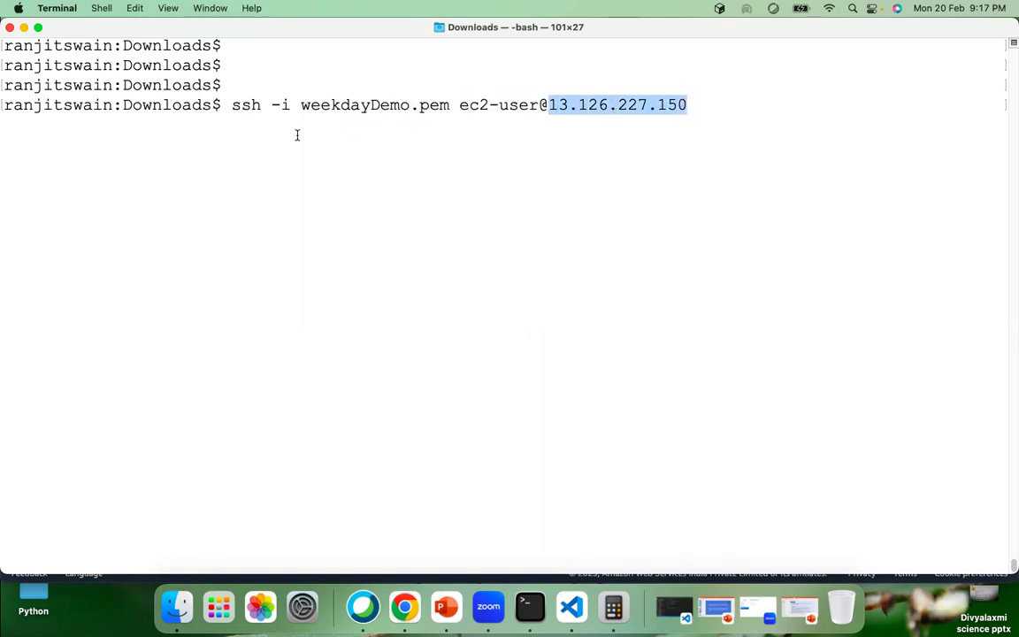
{"action": "left_click", "coordinate": [740, 125]}
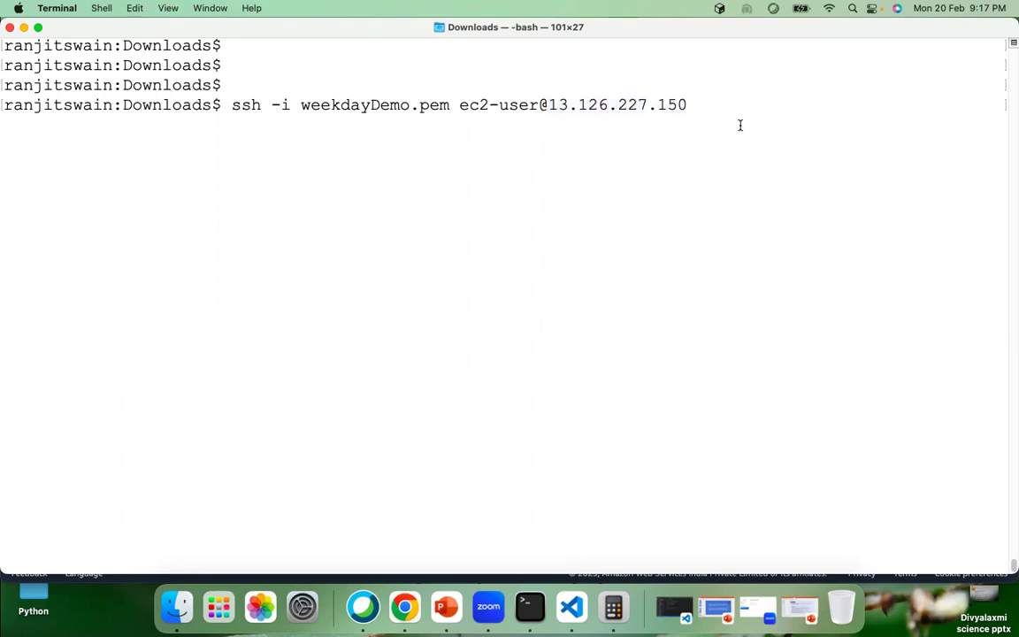
Run the ssh connection command and answer yes to continue connecting to the host
{"action": "key", "text": "Return"}
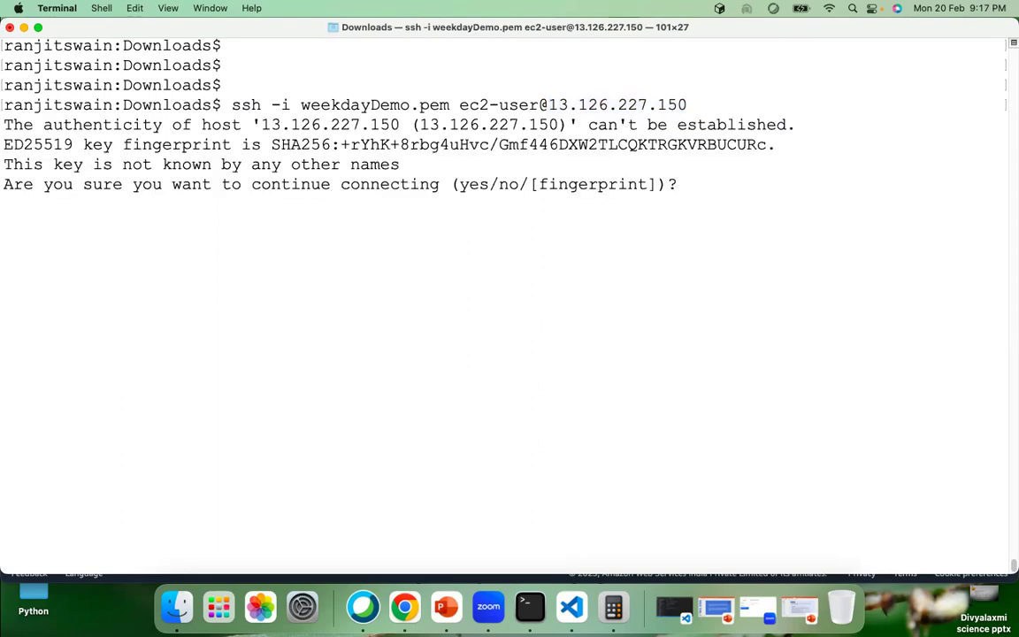
{"action": "type", "text": "yes"}
{"action": "key", "text": "Return"}
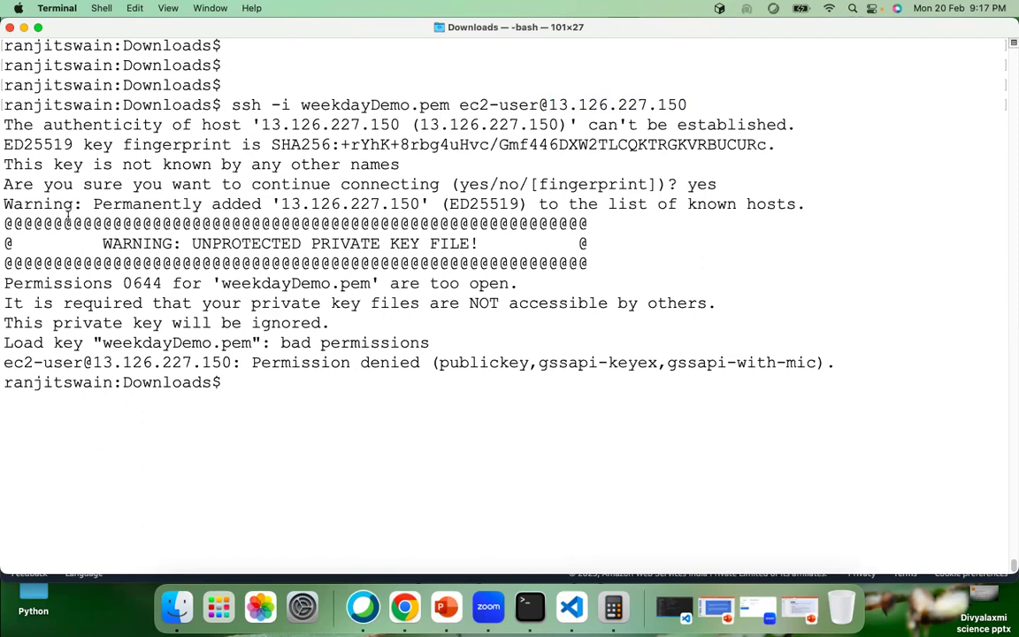
Examine the ssh output about the permissions of weekdayDemo.pem
{"action": "left_click_drag", "start_coordinate": [4, 159], "coordinate": [517, 392]}
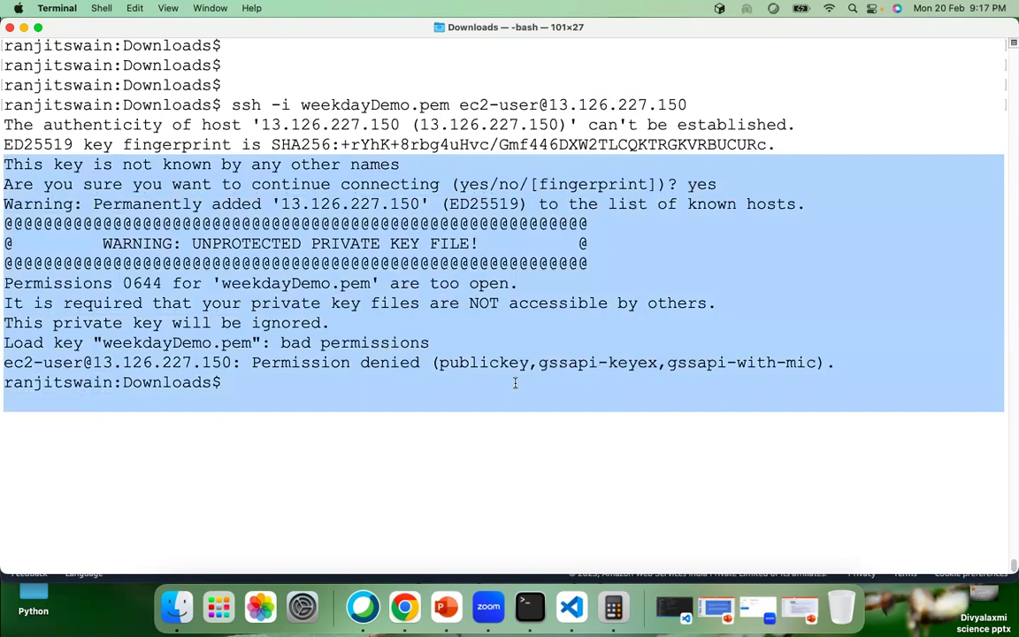
{"action": "left_click", "coordinate": [455, 239]}
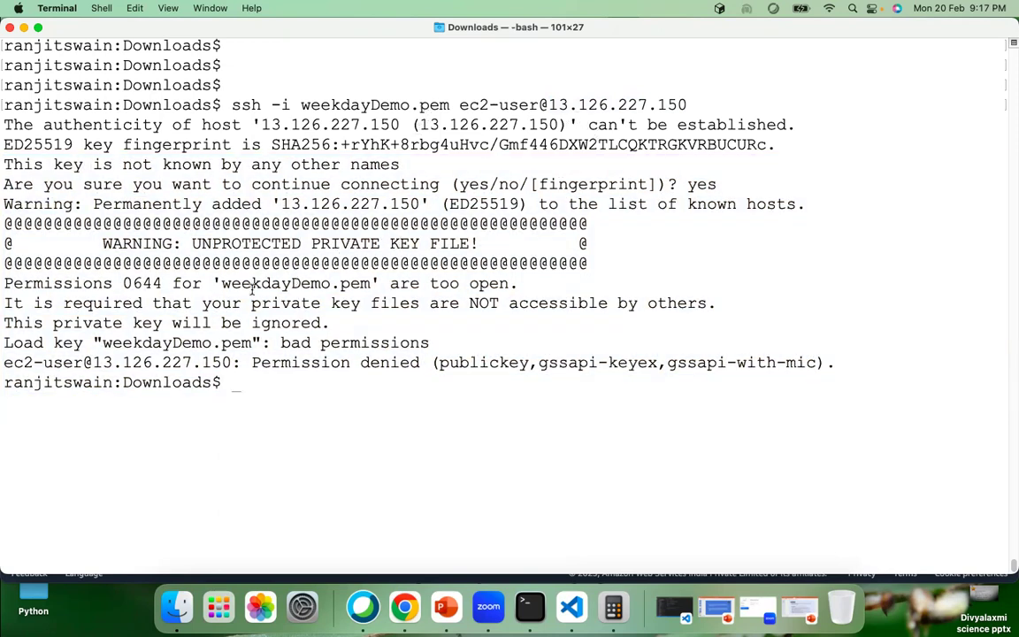
{"action": "left_click_drag", "start_coordinate": [64, 283], "coordinate": [538, 303]}
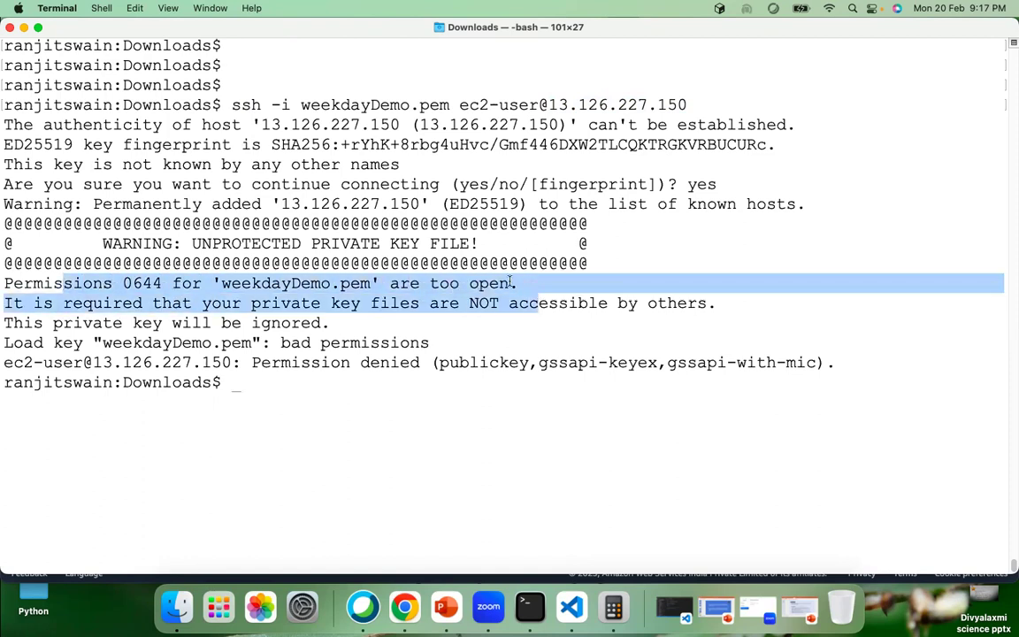
{"action": "left_click", "coordinate": [522, 284]}
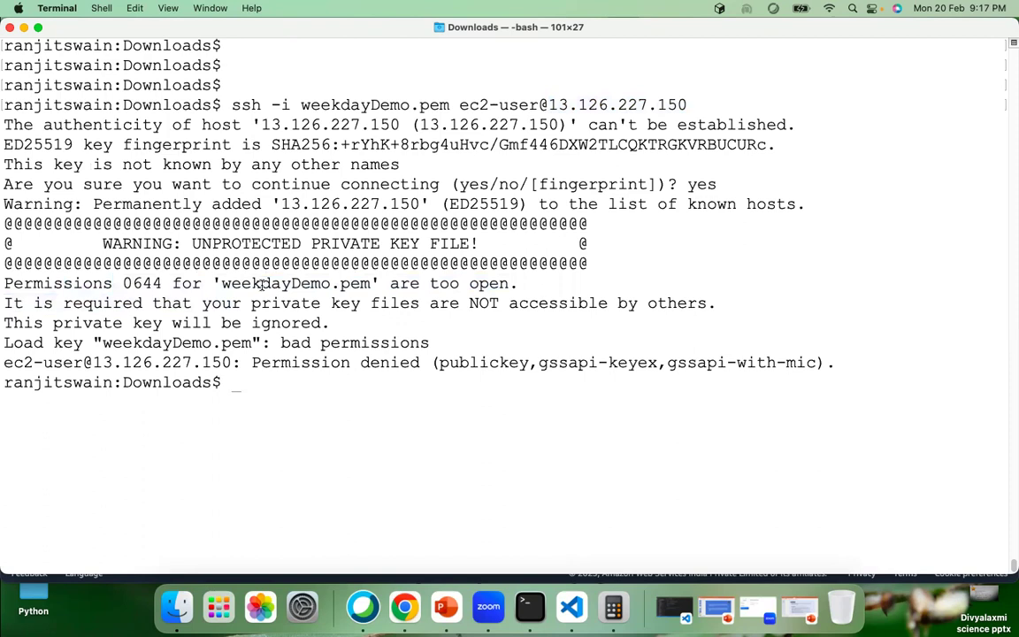
{"action": "double_click", "coordinate": [262, 283]}
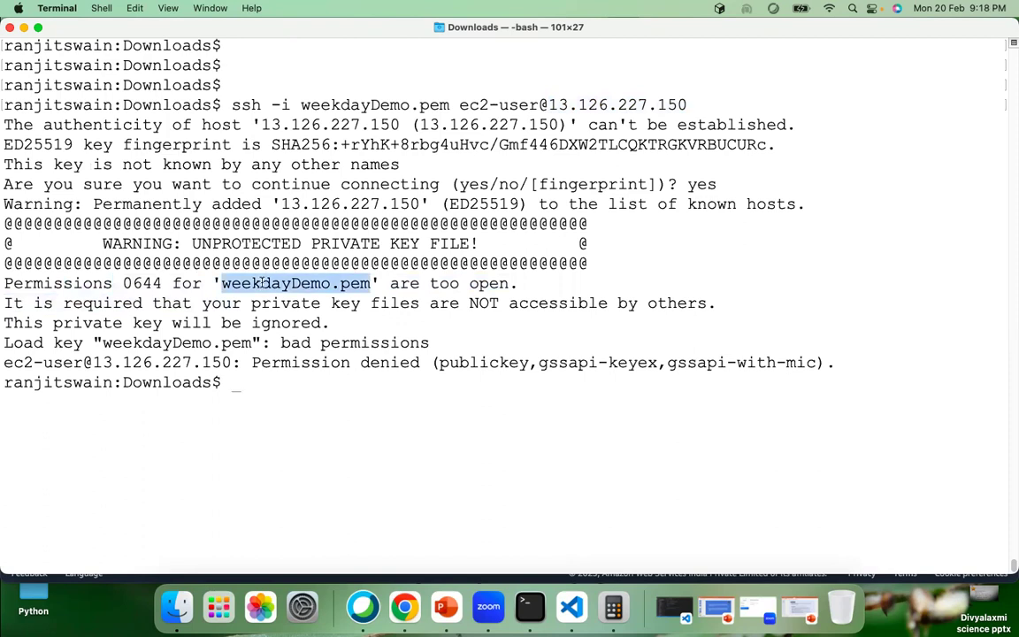
List weekdayDemo.pem in long format with ls -l and examine its permission string
{"action": "type", "text": "ls -l"}
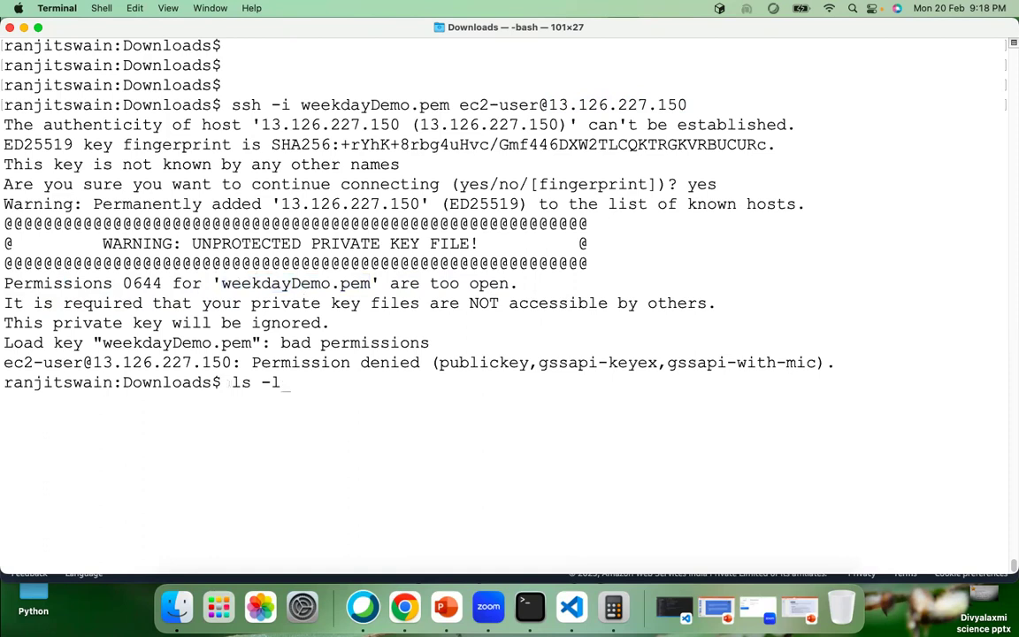
{"action": "type", "text": " wee"}
{"action": "key", "text": "Tab"}
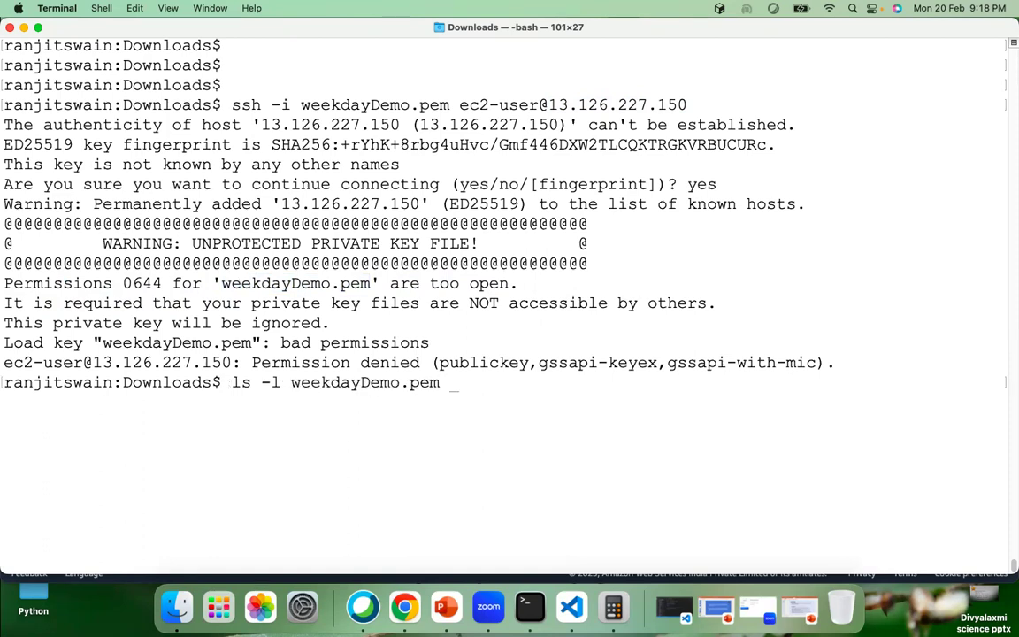
{"action": "key", "text": "Return"}
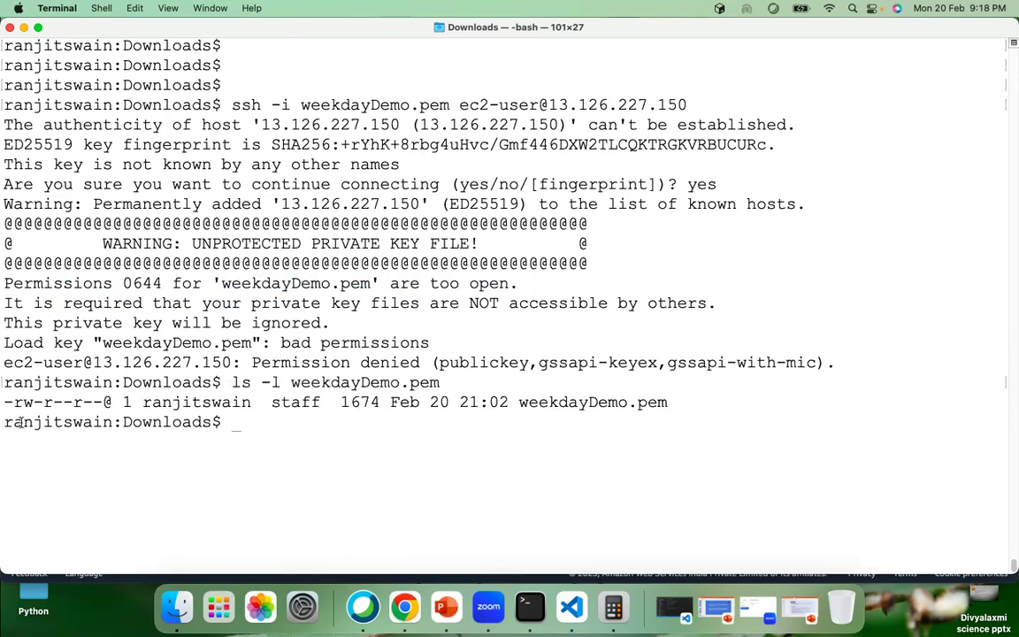
{"action": "left_click_drag", "start_coordinate": [5, 402], "coordinate": [105, 403]}
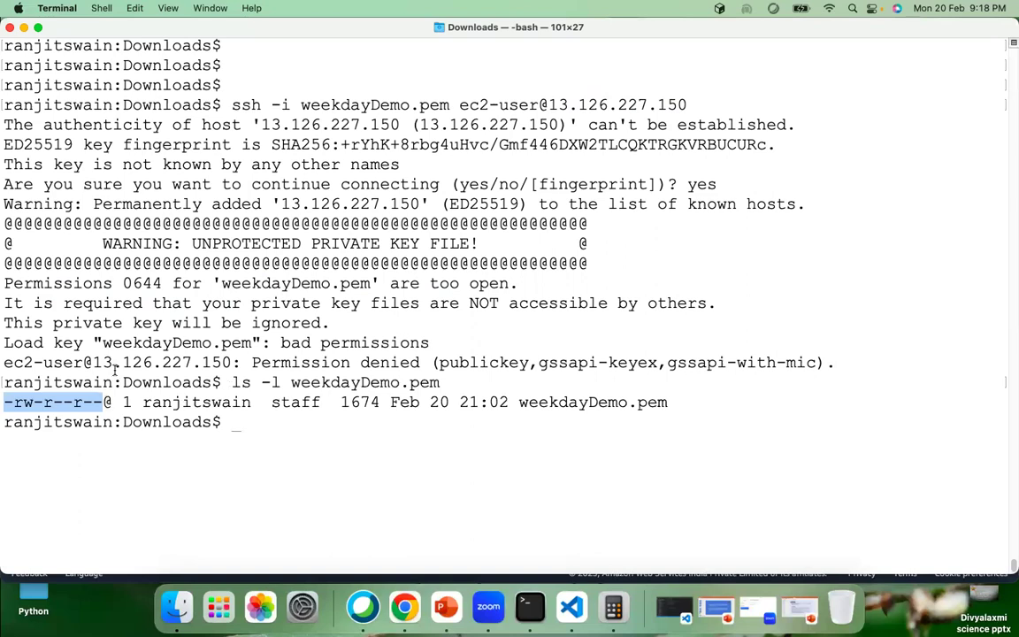
{"action": "left_click", "coordinate": [36, 399]}
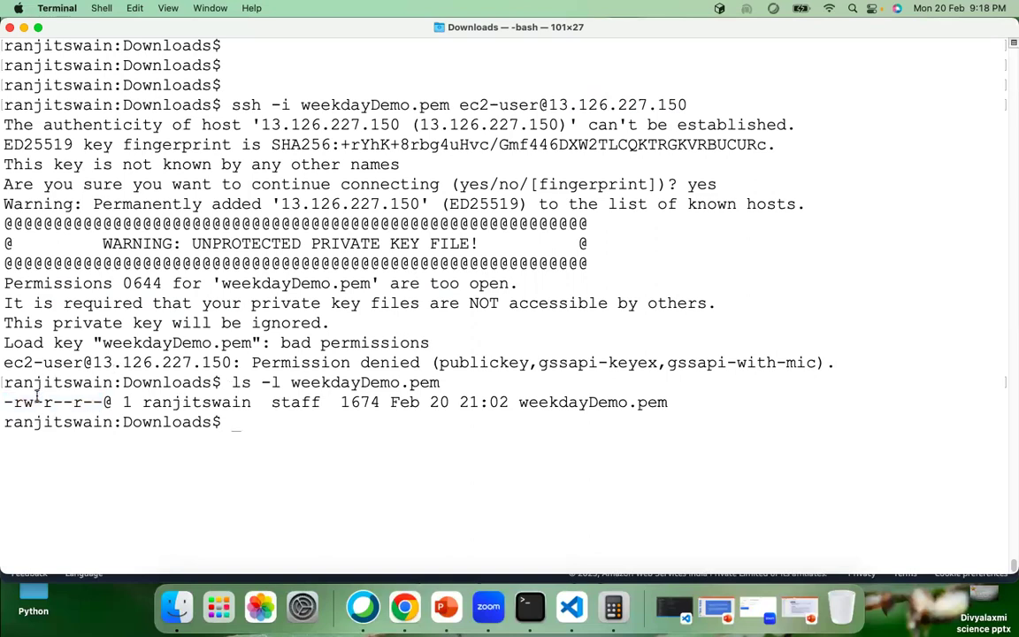
{"action": "left_click_drag", "start_coordinate": [15, 402], "coordinate": [102, 402]}
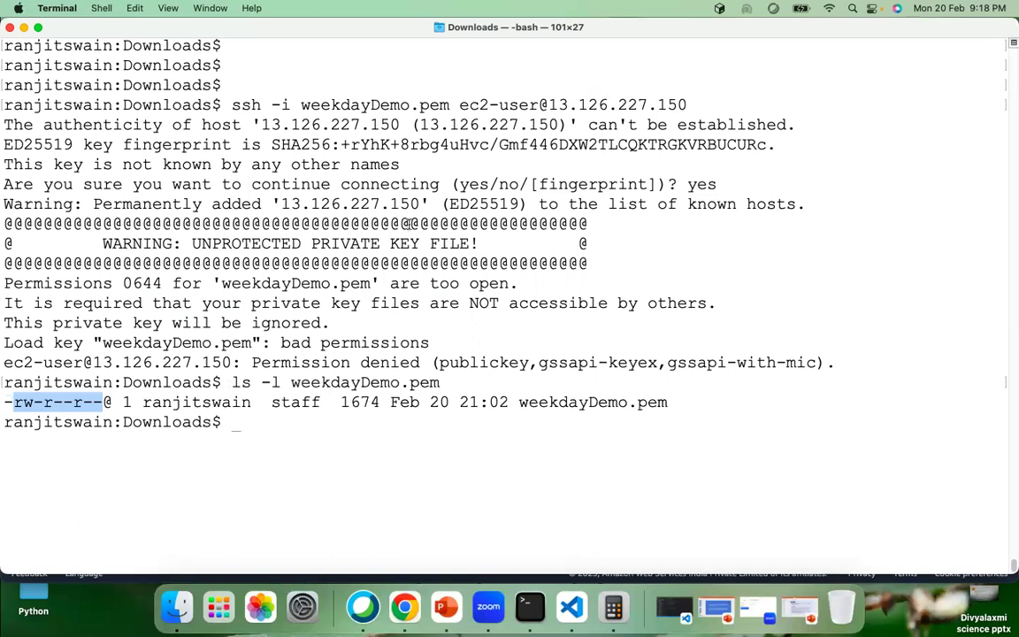
Reread the private key file warning in the ssh output
{"action": "left_click_drag", "start_coordinate": [380, 341], "coordinate": [113, 203]}
{"action": "left_click", "coordinate": [212, 256]}
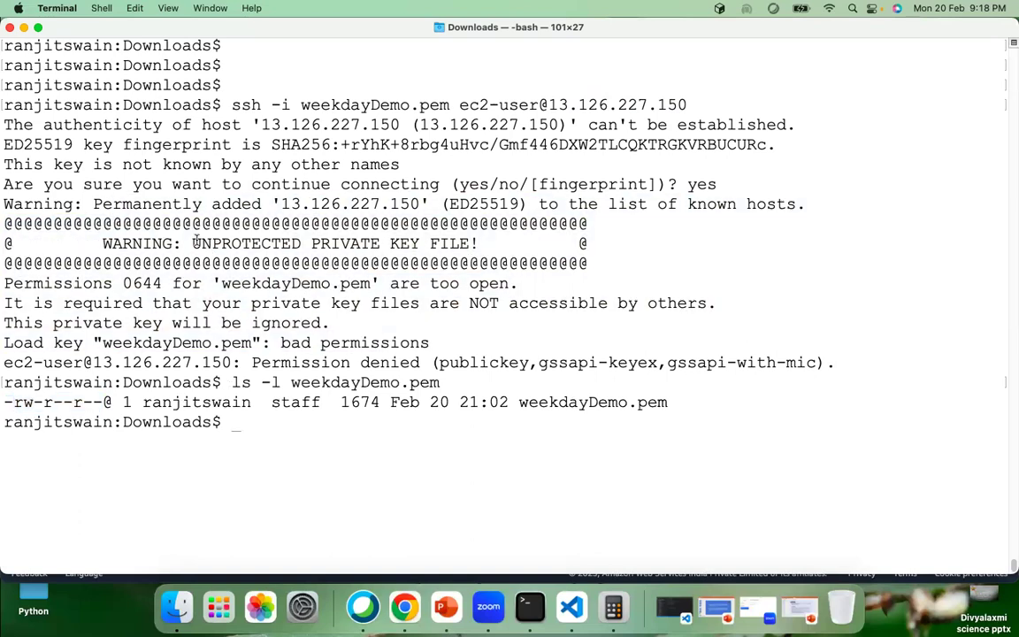
{"action": "left_click_drag", "start_coordinate": [103, 243], "coordinate": [488, 244]}
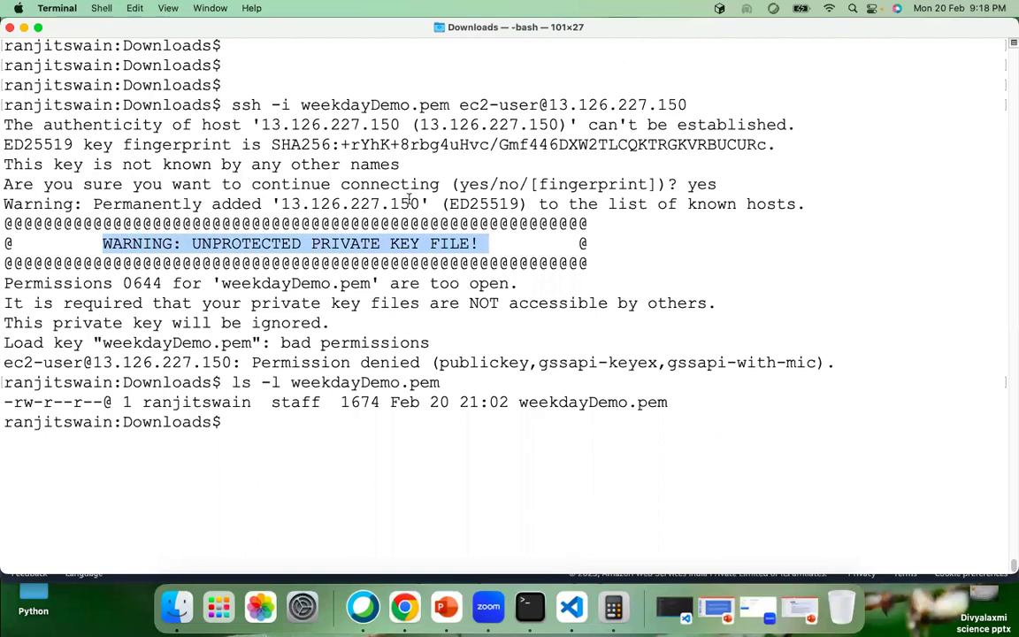
{"action": "left_click", "coordinate": [500, 417]}
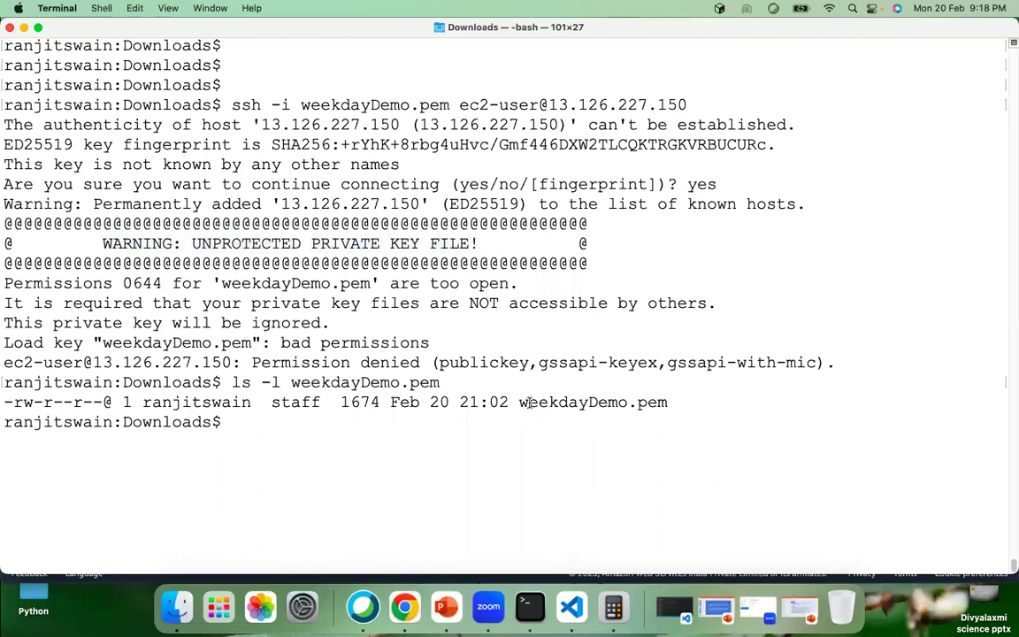
Restrict the key file to owner read-only access with chmod 400 weekdayDemo.pem
{"action": "left_click_drag", "start_coordinate": [518, 402], "coordinate": [999, 403]}
{"action": "left_click", "coordinate": [646, 392]}
{"action": "type", "text": "chmod"}
{"action": "type", "text": "40"}
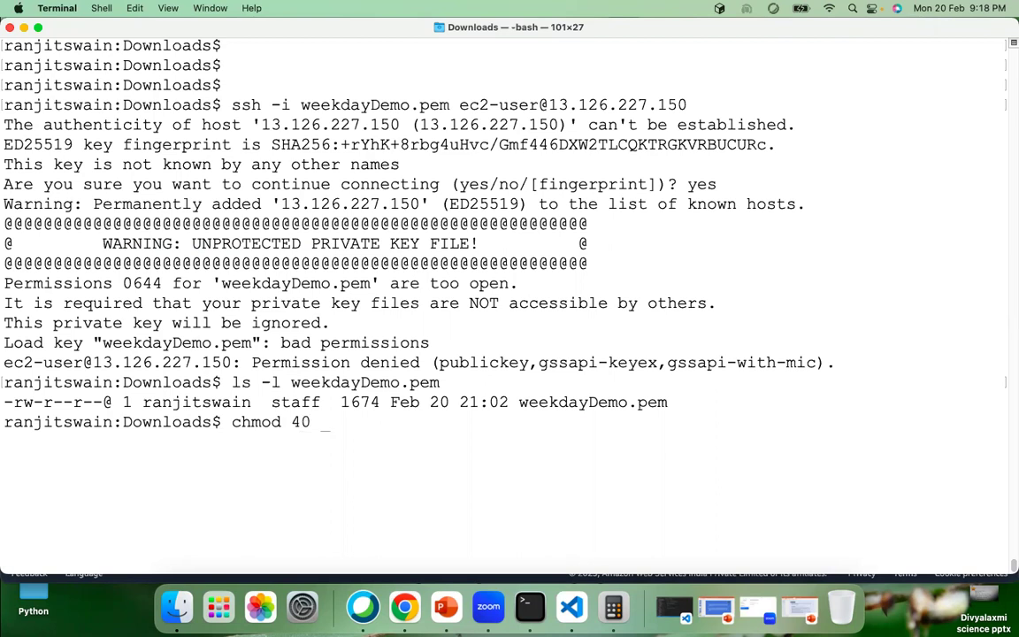
{"action": "type", "text": "0"}
{"action": "double_click", "coordinate": [565, 403]}
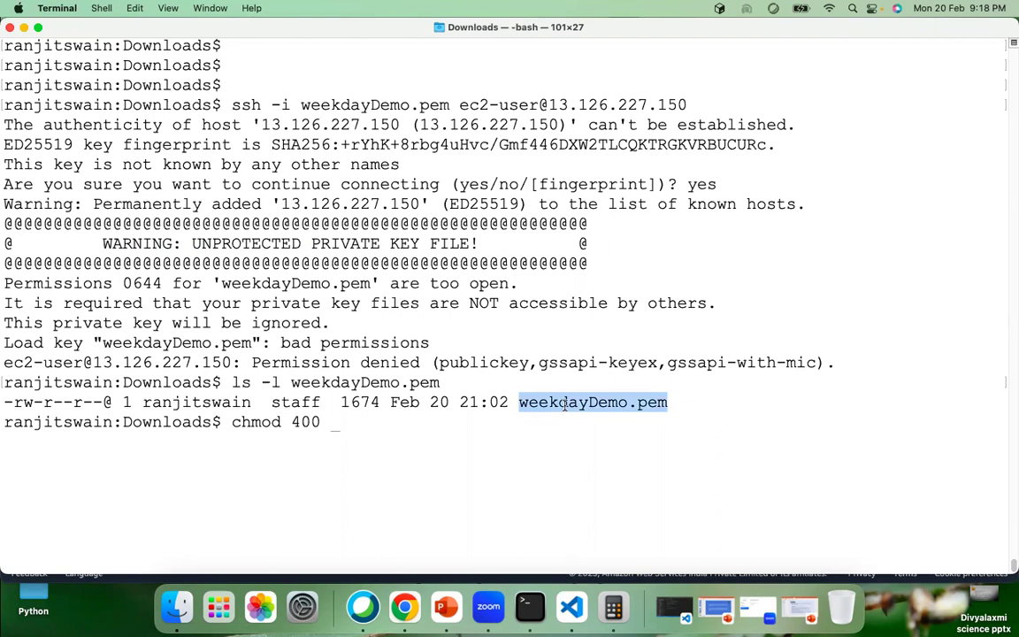
{"action": "key", "text": "super+c"}
{"action": "key", "text": "super+v"}
{"action": "key", "text": "Return"}
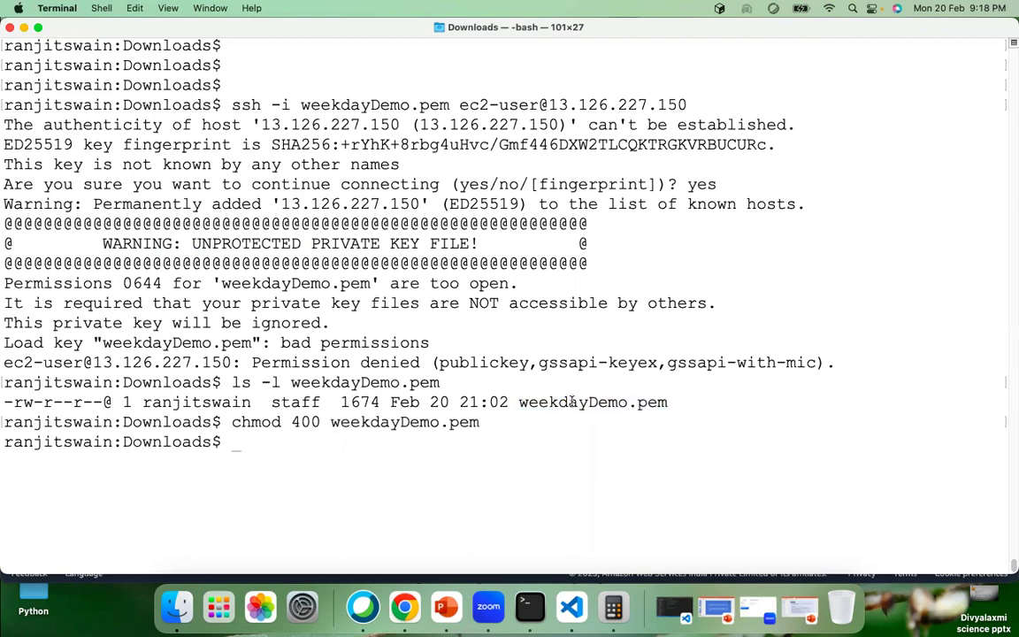
List weekdayDemo.pem again with ls -l and compare its permissions before and after the chmod
{"action": "type", "text": "ls -l w"}
{"action": "key", "text": "Tab"}
{"action": "key", "text": "Return"}
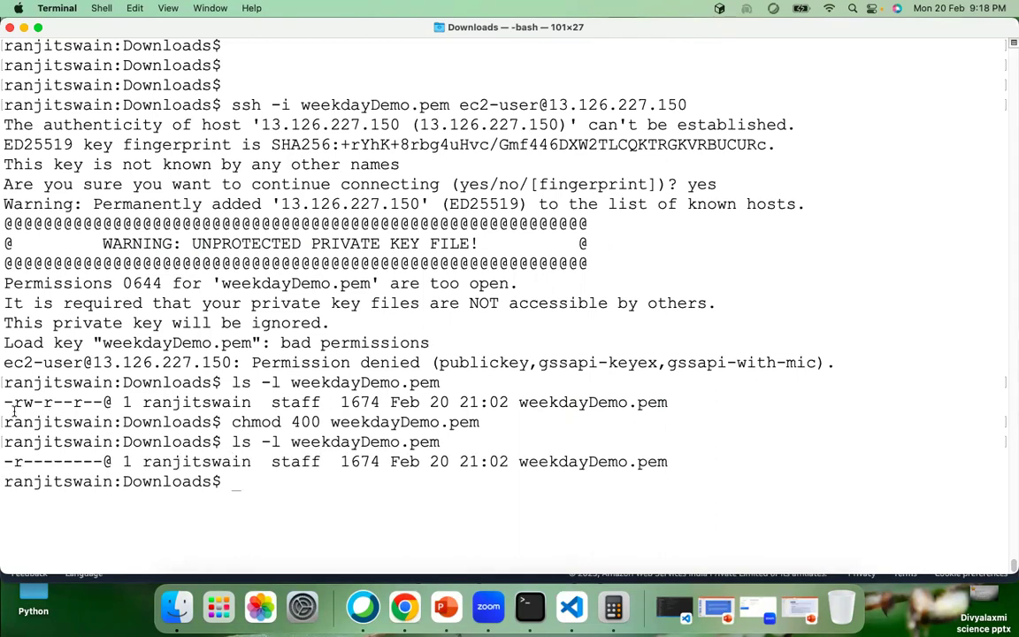
{"action": "left_click_drag", "start_coordinate": [5, 402], "coordinate": [131, 403]}
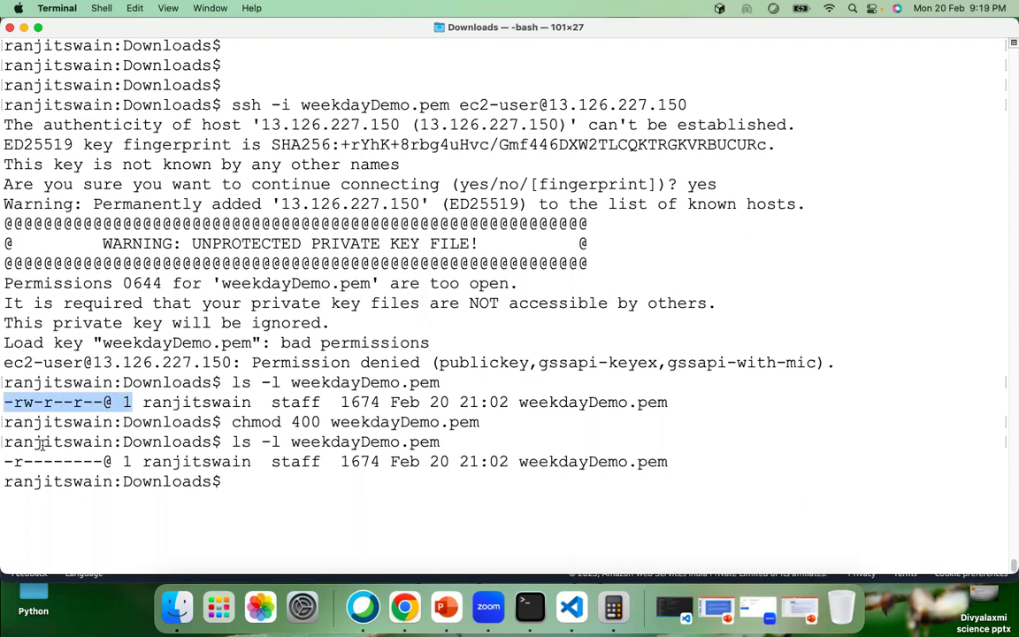
{"action": "left_click_drag", "start_coordinate": [3, 461], "coordinate": [107, 460]}
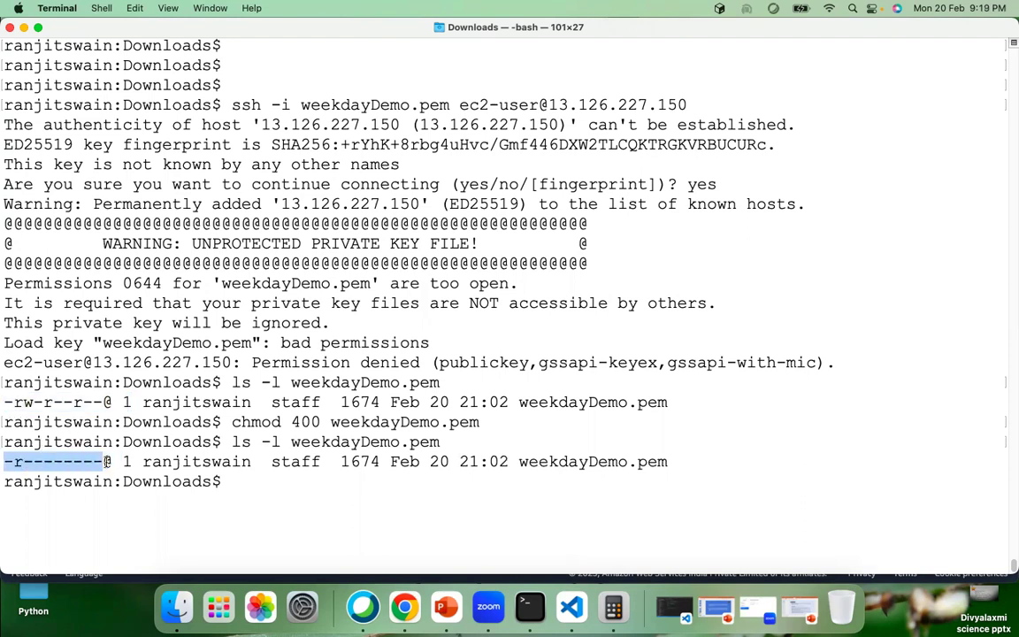
Review the owner and file name in the weekdayDemo.pem listing and clear the terminal
{"action": "double_click", "coordinate": [177, 460]}
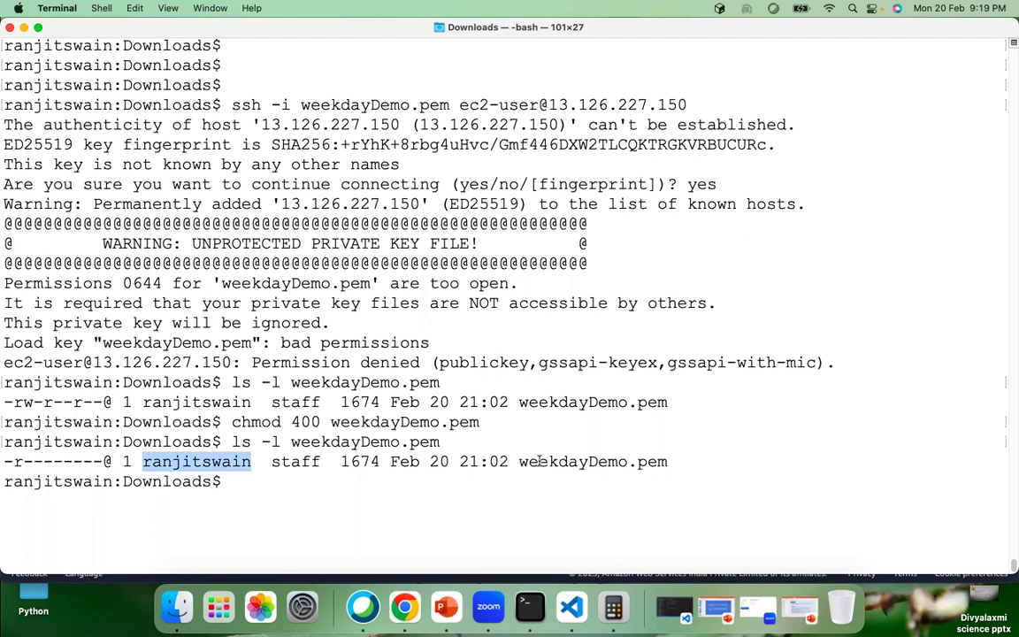
{"action": "left_click_drag", "start_coordinate": [517, 462], "coordinate": [677, 458]}
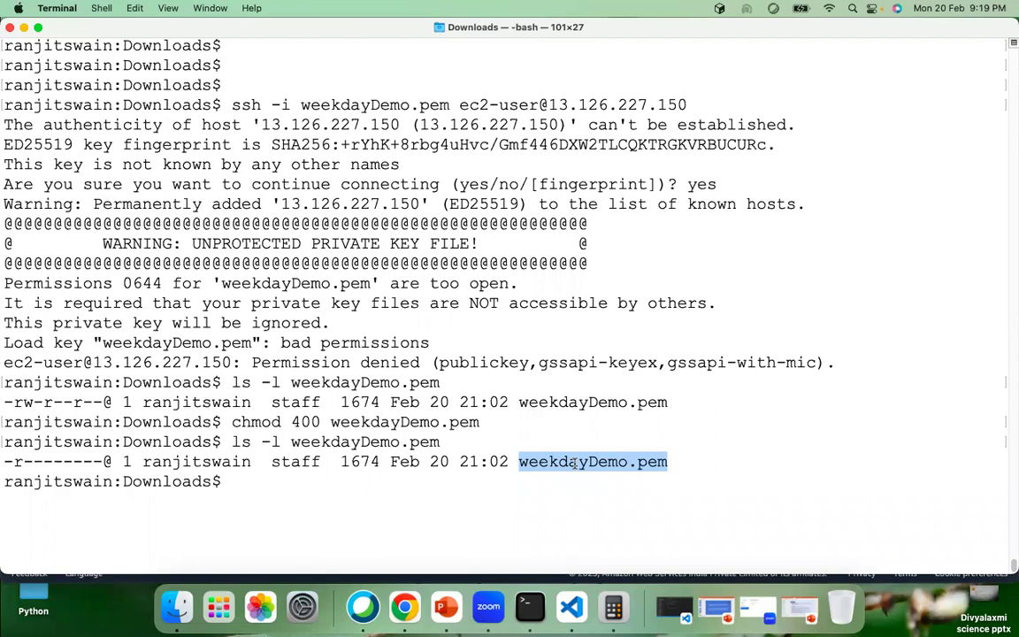
{"action": "type", "text": "clear"}
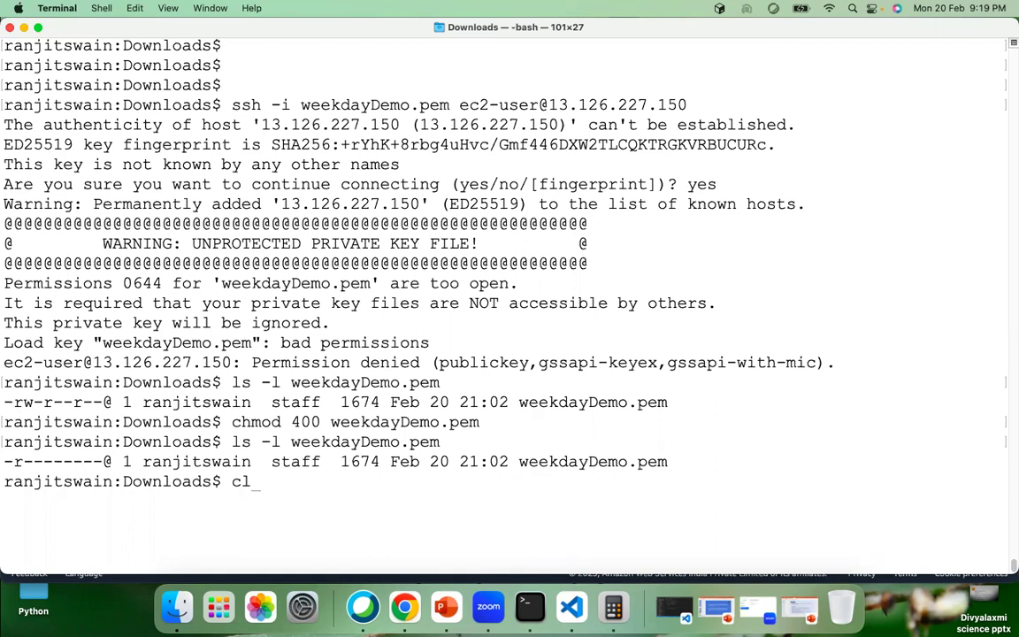
{"action": "key", "text": "Return"}
{"action": "key", "text": "Return"}
{"action": "key", "text": "Return"}
{"action": "type", "text": "clear"}
{"action": "key", "text": "Up"}
{"action": "key", "text": "Up"}
{"action": "key", "text": "Up"}
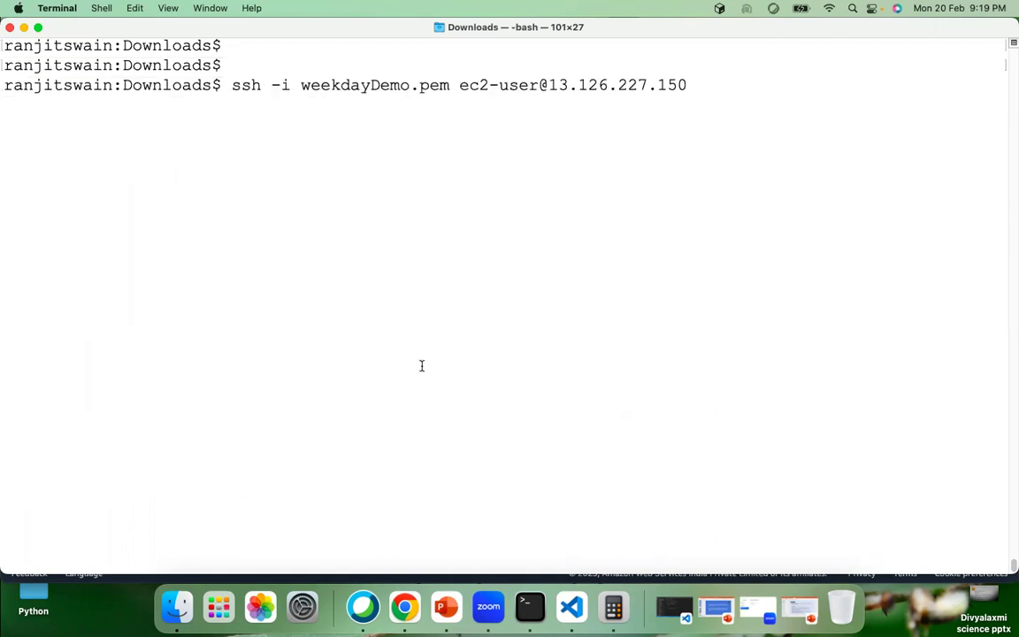
{"action": "key", "text": "Return"}
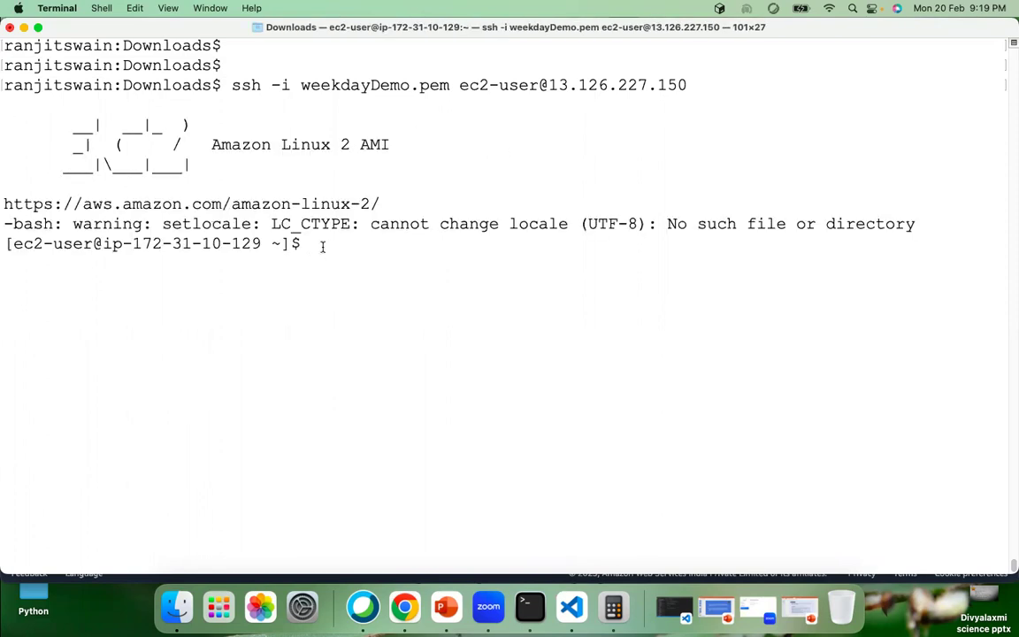
Examine the remote login banner, including the Amazon Linux 2 AMI text and the new shell prompt
{"action": "key", "text": "super+a"}
{"action": "scroll", "coordinate": [204, 227], "scroll_direction": "up", "scroll_amount": 2}
{"action": "left_click", "coordinate": [199, 184]}
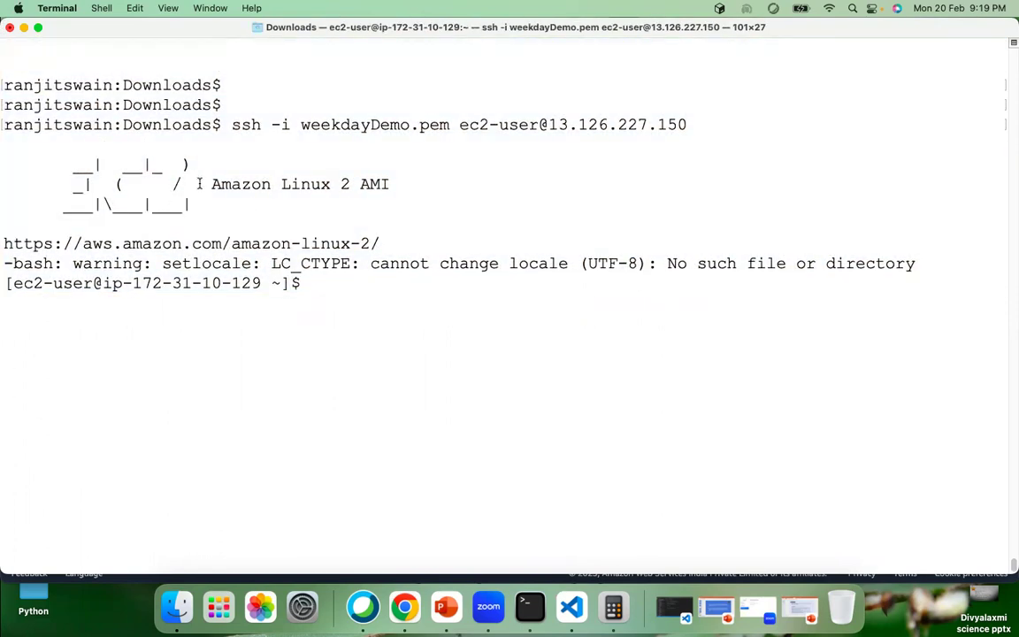
{"action": "left_click_drag", "start_coordinate": [212, 184], "coordinate": [434, 193]}
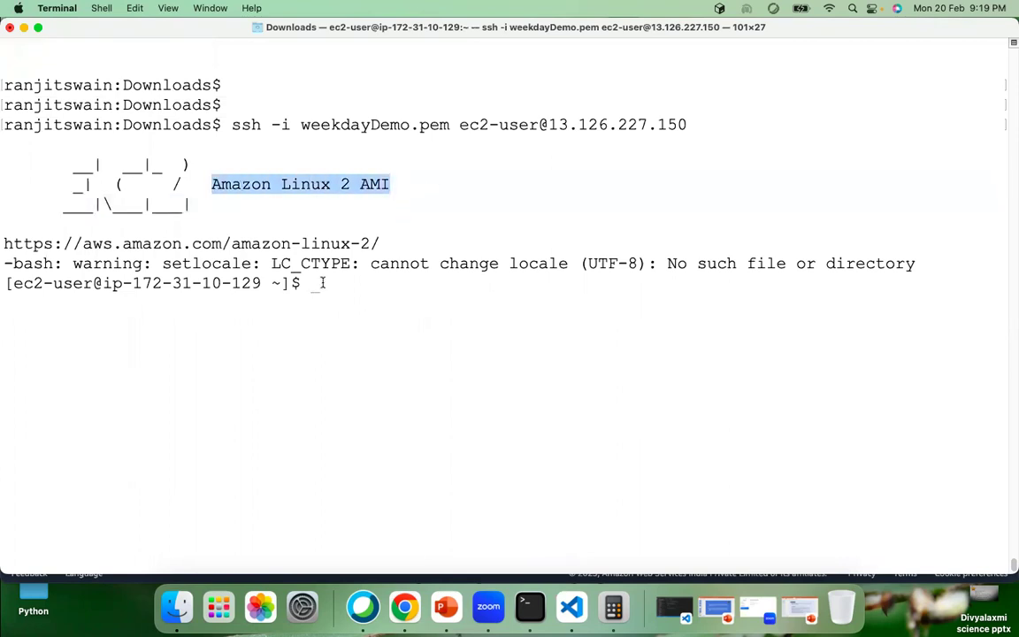
{"action": "left_click_drag", "start_coordinate": [335, 290], "coordinate": [2, 46]}
{"action": "left_click", "coordinate": [366, 341]}
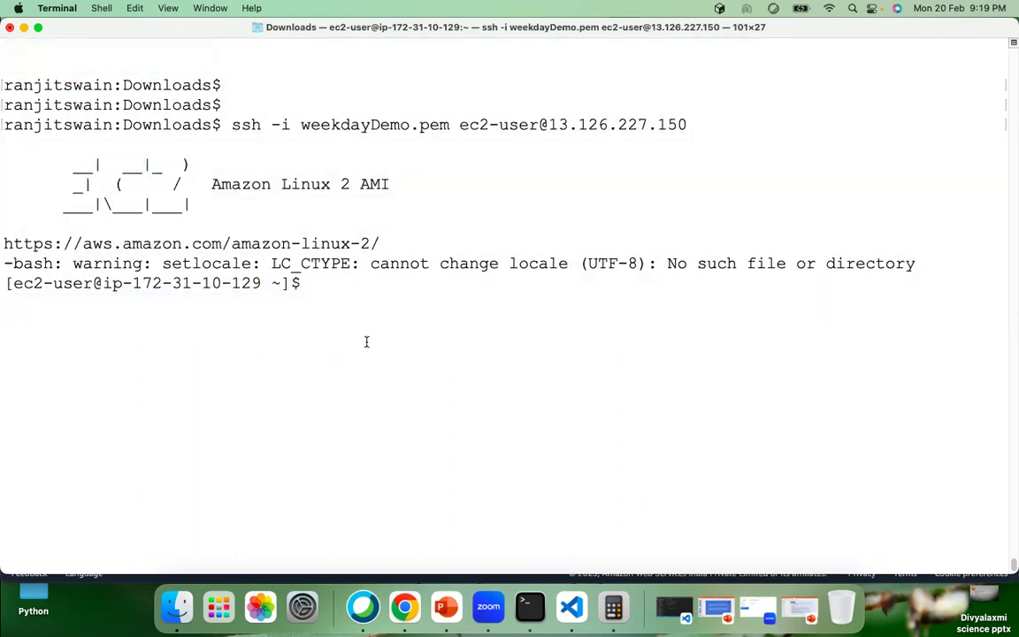
Print the working directory of the remote session with pwd and examine the returned path
{"action": "key", "text": "Return"}
{"action": "key", "text": "Return"}
{"action": "type", "text": "pwd"}
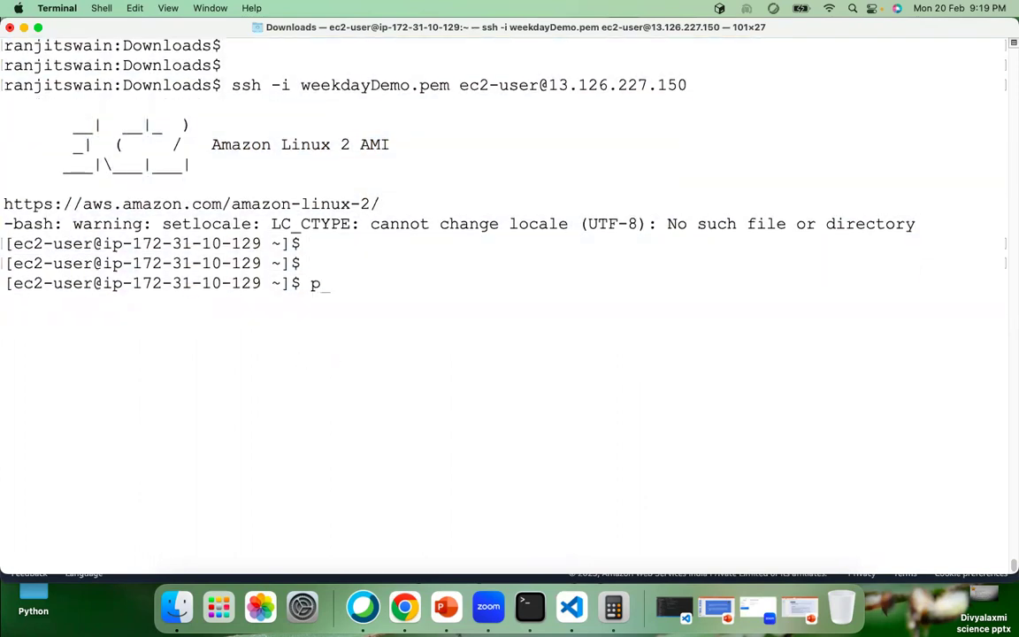
{"action": "key", "text": "Return"}
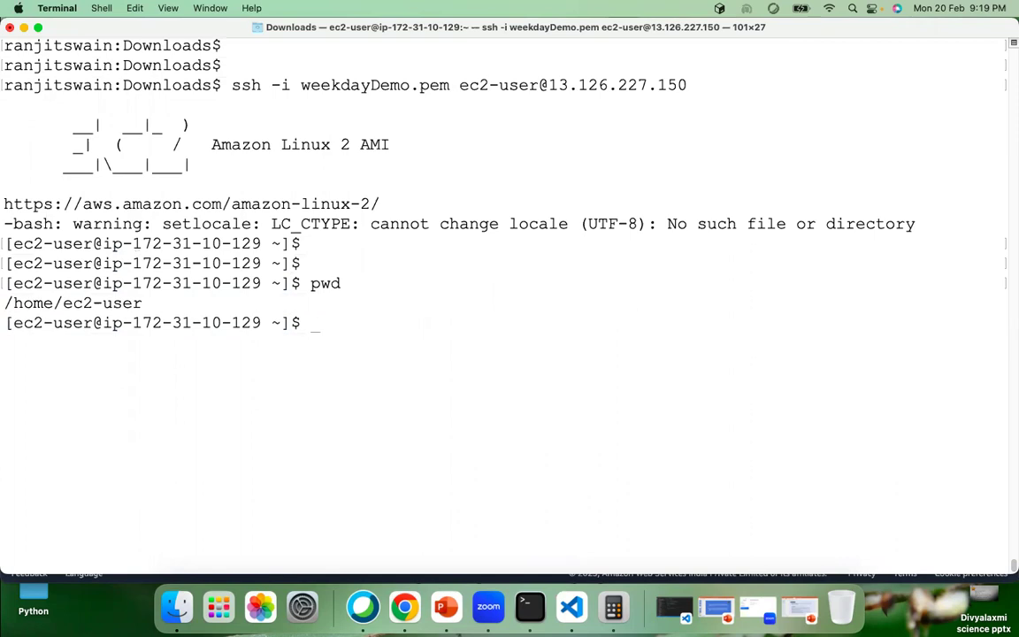
{"action": "left_click_drag", "start_coordinate": [310, 301], "coordinate": [327, 282]}
{"action": "double_click", "coordinate": [318, 283]}
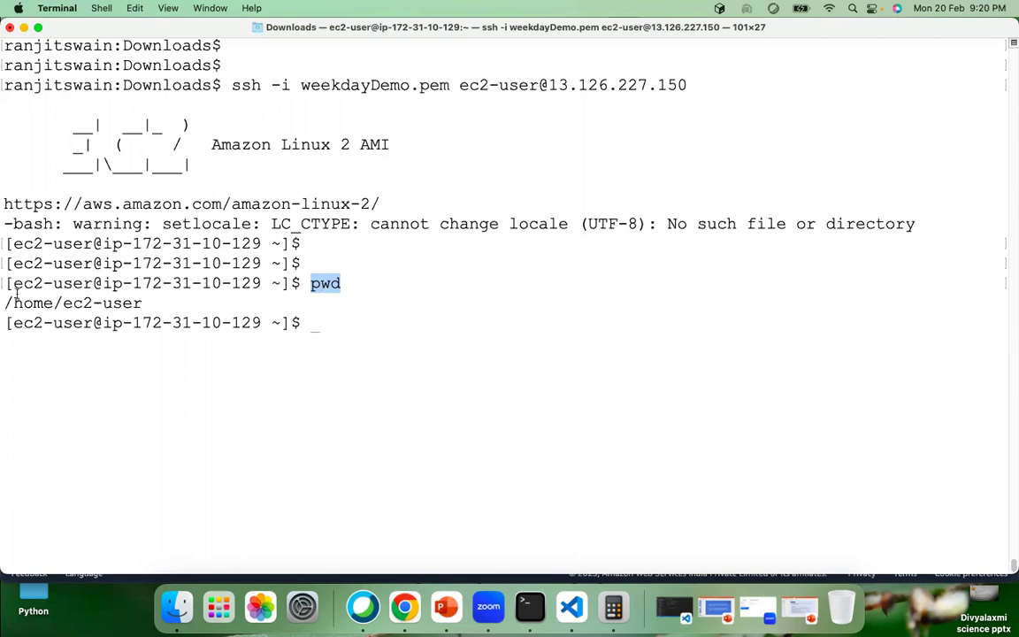
{"action": "left_click_drag", "start_coordinate": [5, 302], "coordinate": [182, 302]}
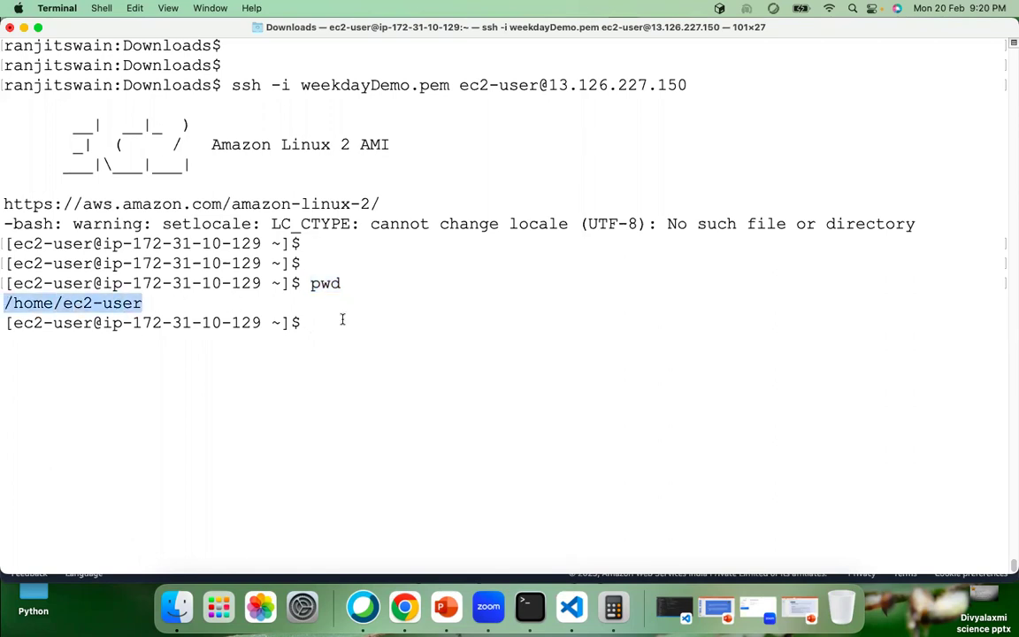
{"action": "left_click_drag", "start_coordinate": [318, 323], "coordinate": [3, 302]}
{"action": "left_click", "coordinate": [265, 310]}
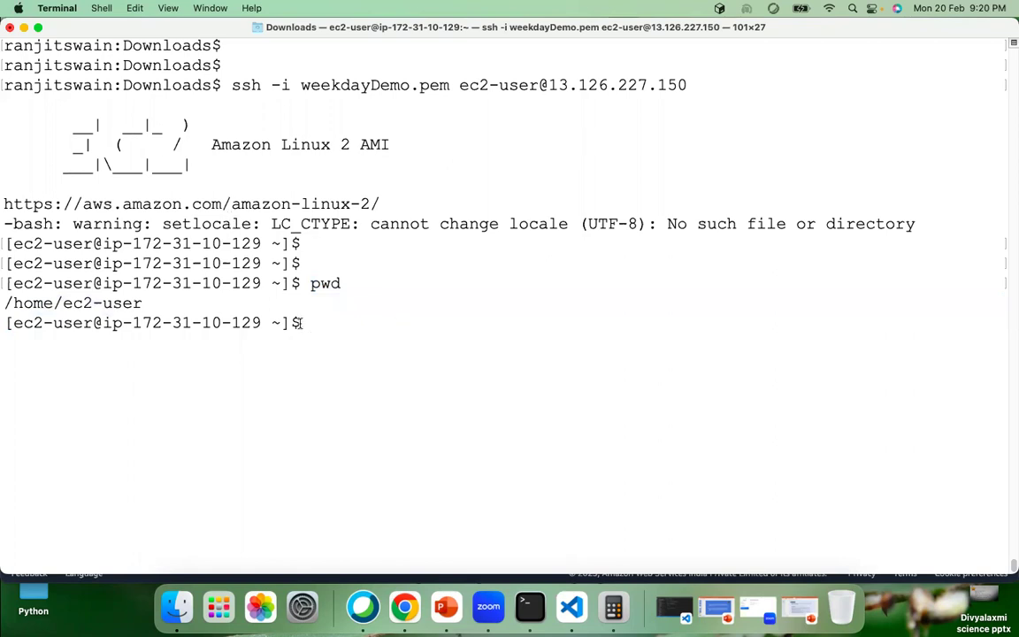
Clear the remote session's screen with the clear command and add a few empty prompt lines
{"action": "left_click_drag", "start_coordinate": [305, 323], "coordinate": [2, 323]}
{"action": "left_click", "coordinate": [366, 339]}
{"action": "type", "text": "clear"}
{"action": "key", "text": "Return"}
{"action": "key", "text": "Return"}
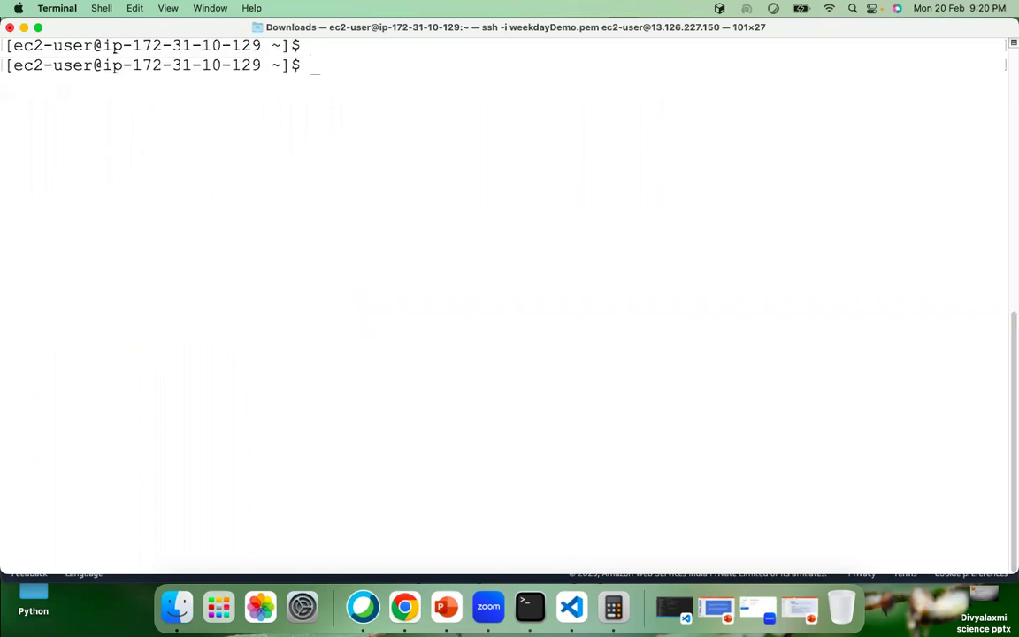
{"action": "key", "text": "Return"}
{"action": "key", "text": "Return"}
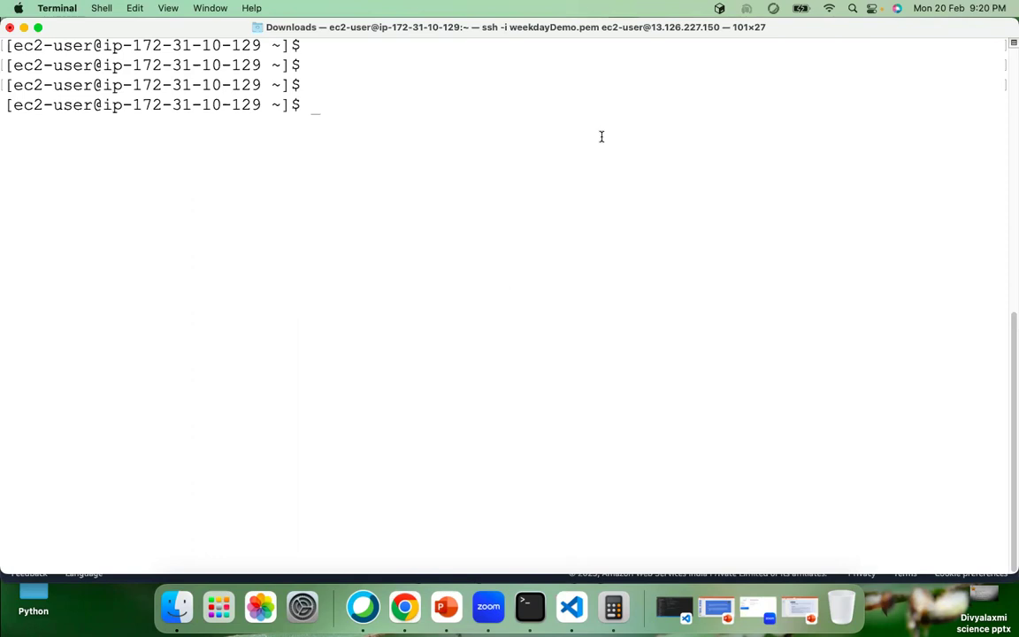
Switch to Chrome, load youtube.com in the Google tab and sign out of the YouTube account
{"action": "left_click", "coordinate": [404, 604]}
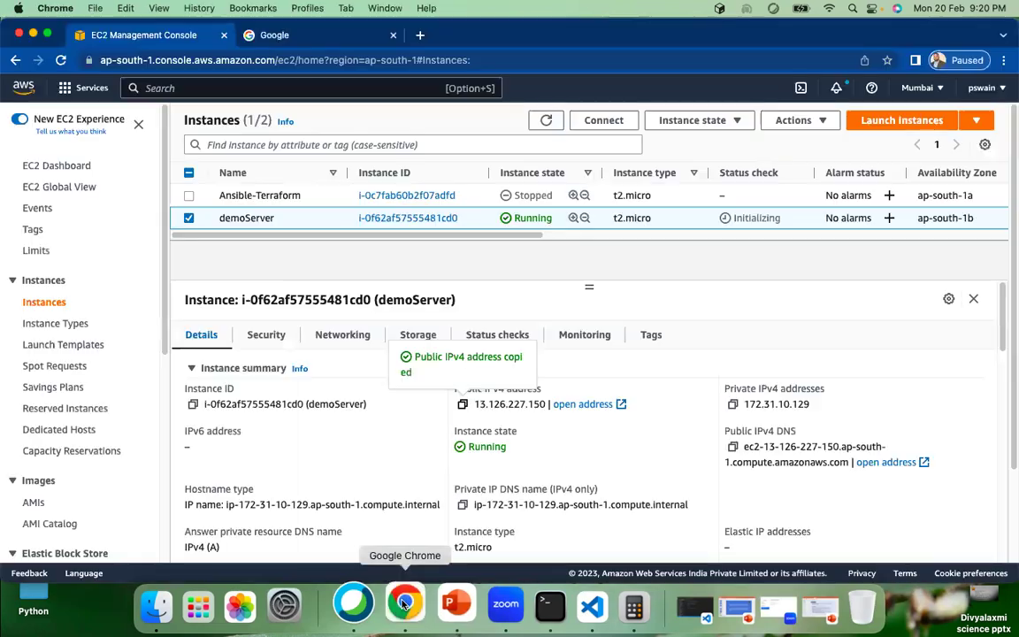
{"action": "left_click", "coordinate": [335, 33]}
{"action": "left_click", "coordinate": [322, 58]}
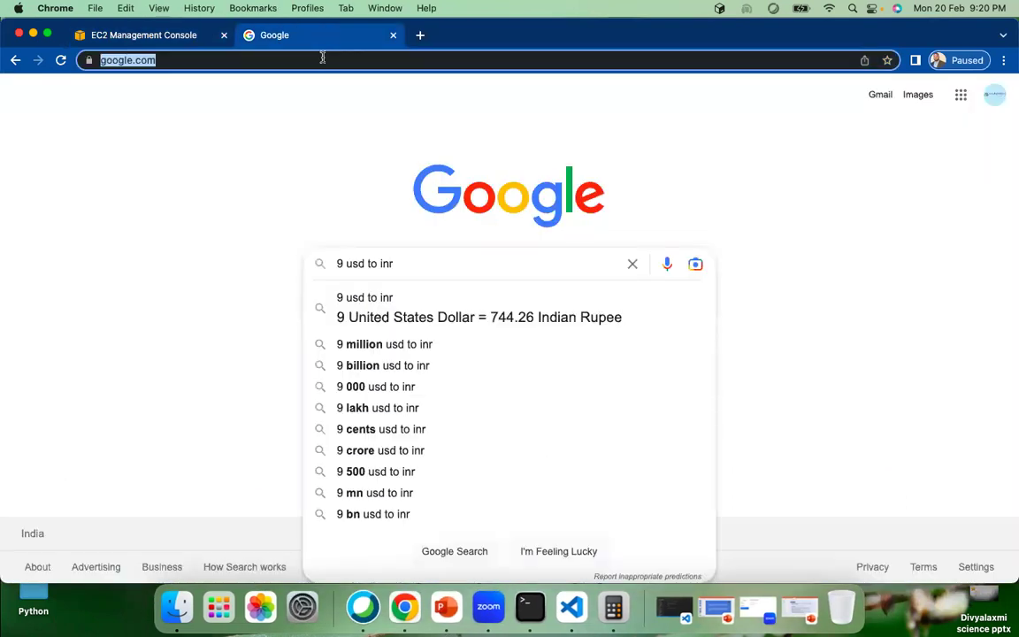
{"action": "type", "text": "youtub"}
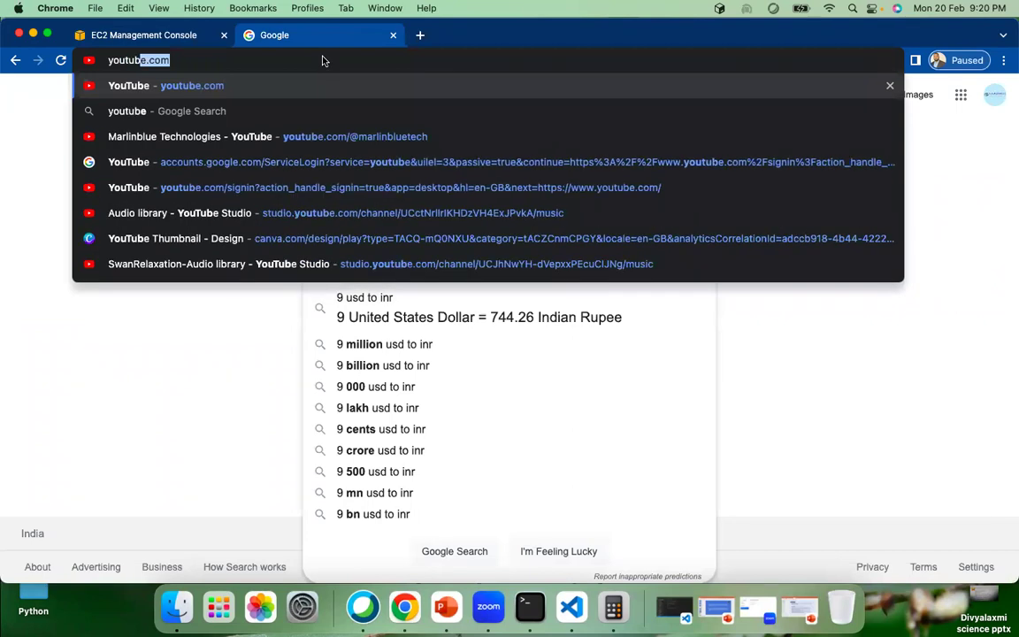
{"action": "key", "text": "Return"}
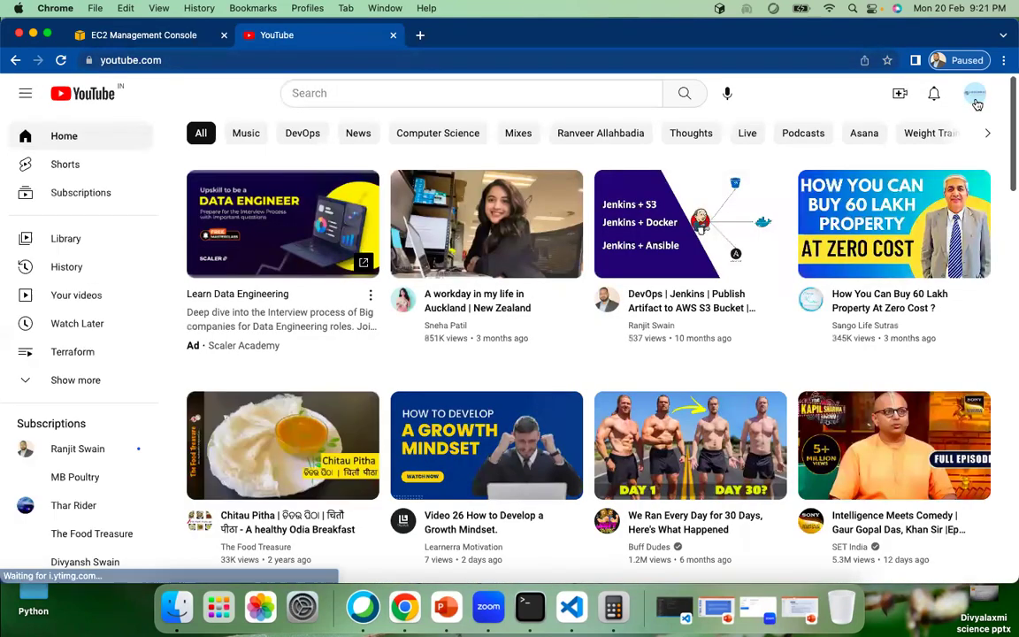
{"action": "left_click", "coordinate": [974, 93]}
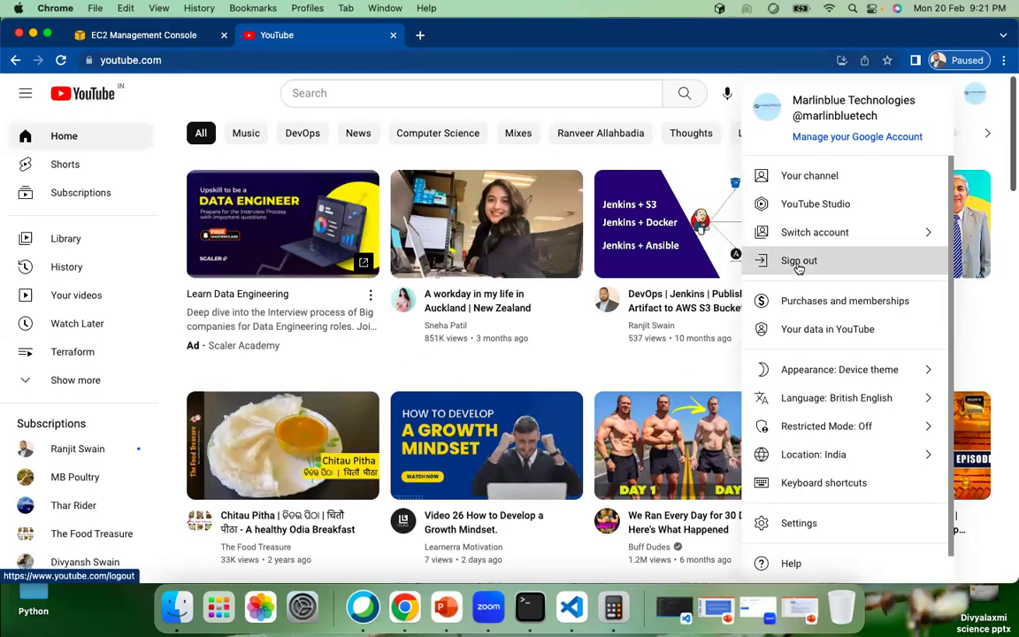
{"action": "left_click", "coordinate": [778, 260]}
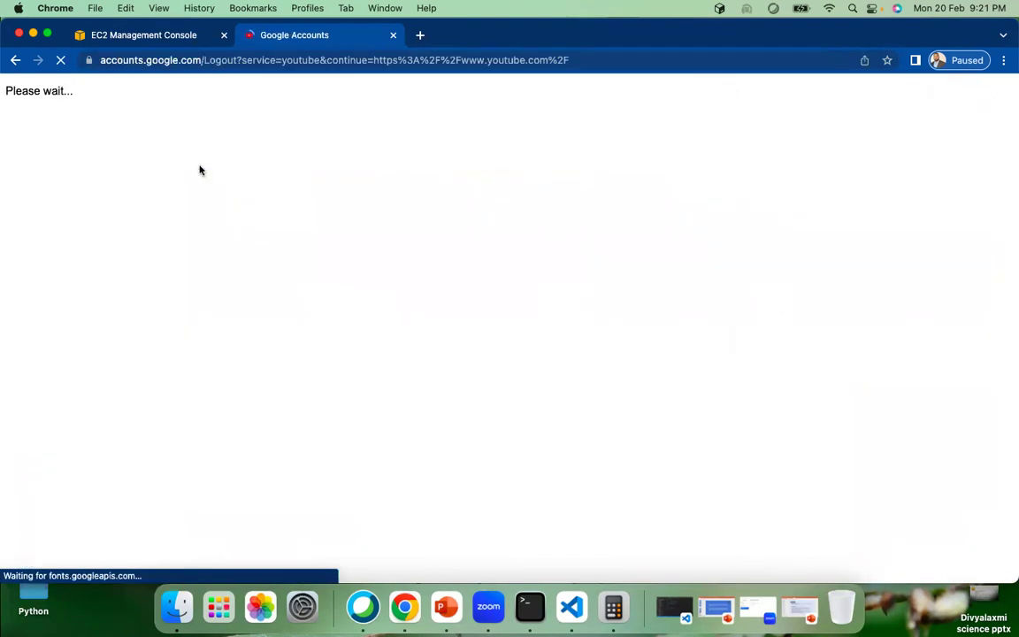
Open google.com in a new browser tab, search for putty and examine the description of PuTTY as a terminal emulator
{"action": "left_click", "coordinate": [150, 33]}
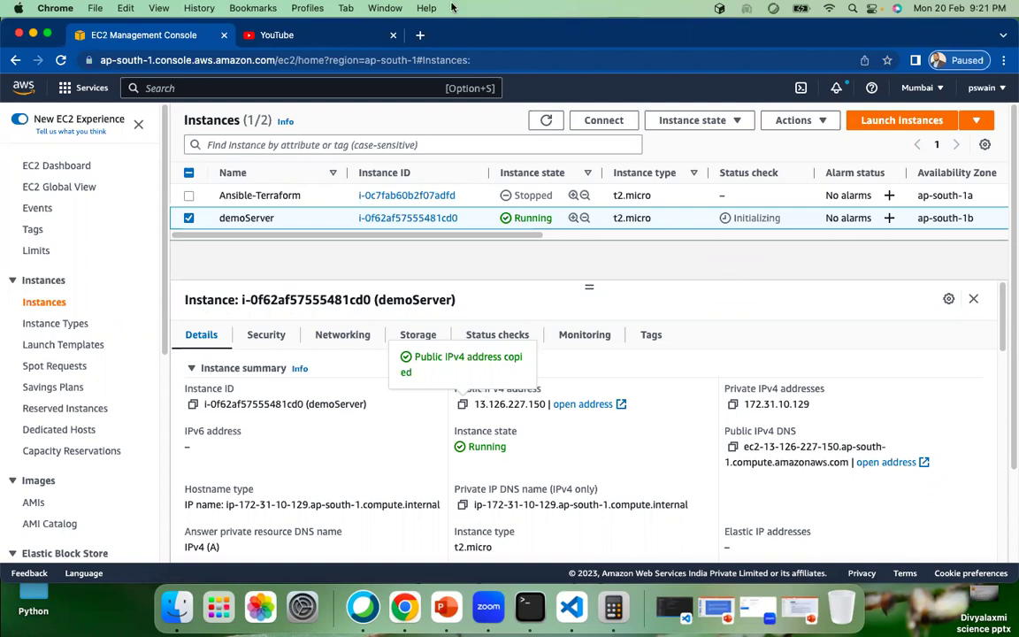
{"action": "left_click", "coordinate": [418, 36]}
{"action": "type", "text": "google.com"}
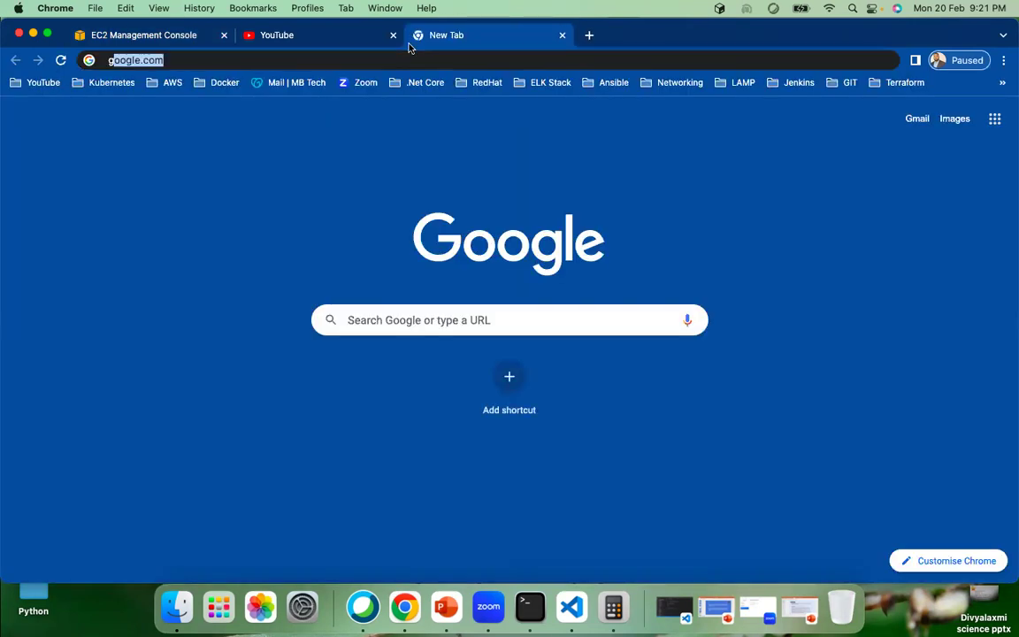
{"action": "key", "text": "Return"}
{"action": "type", "text": "putty"}
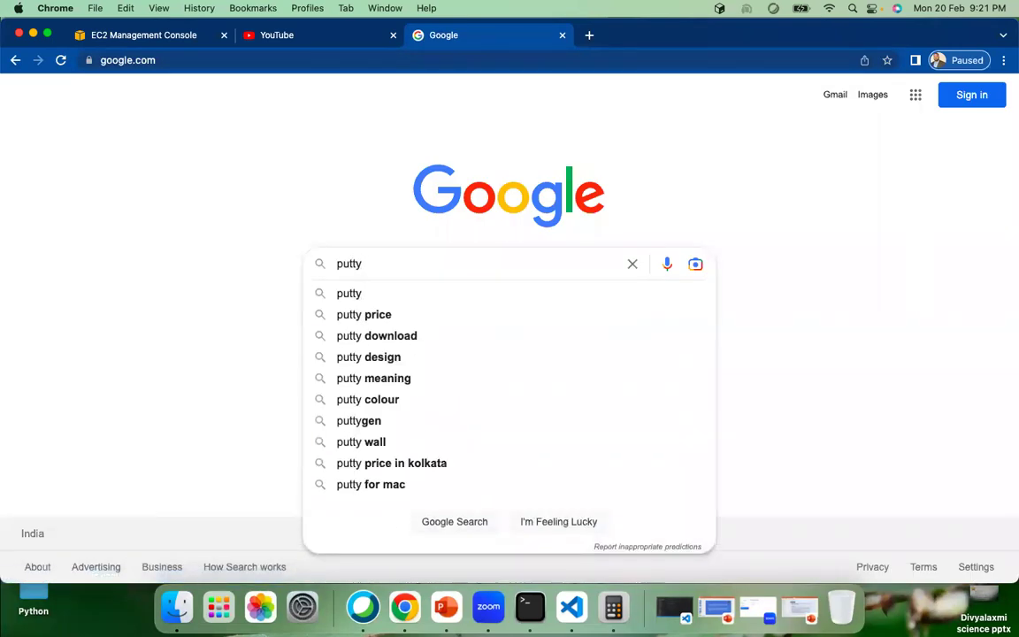
{"action": "type", "text": "\\"}
{"action": "key", "text": "BackSpace"}
{"action": "key", "text": "Return"}
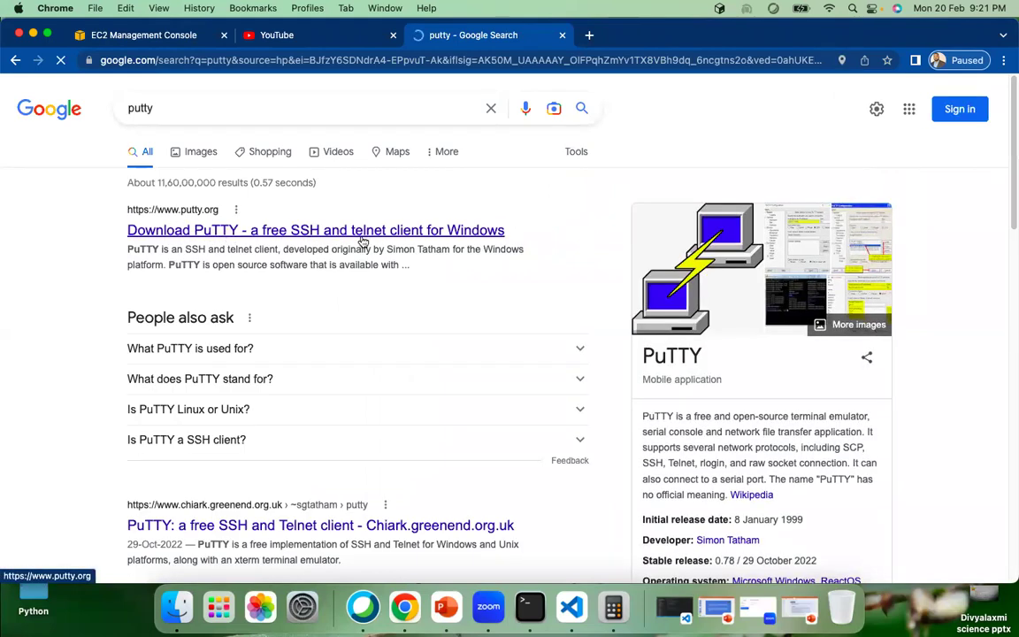
{"action": "left_click_drag", "start_coordinate": [791, 416], "coordinate": [824, 425]}
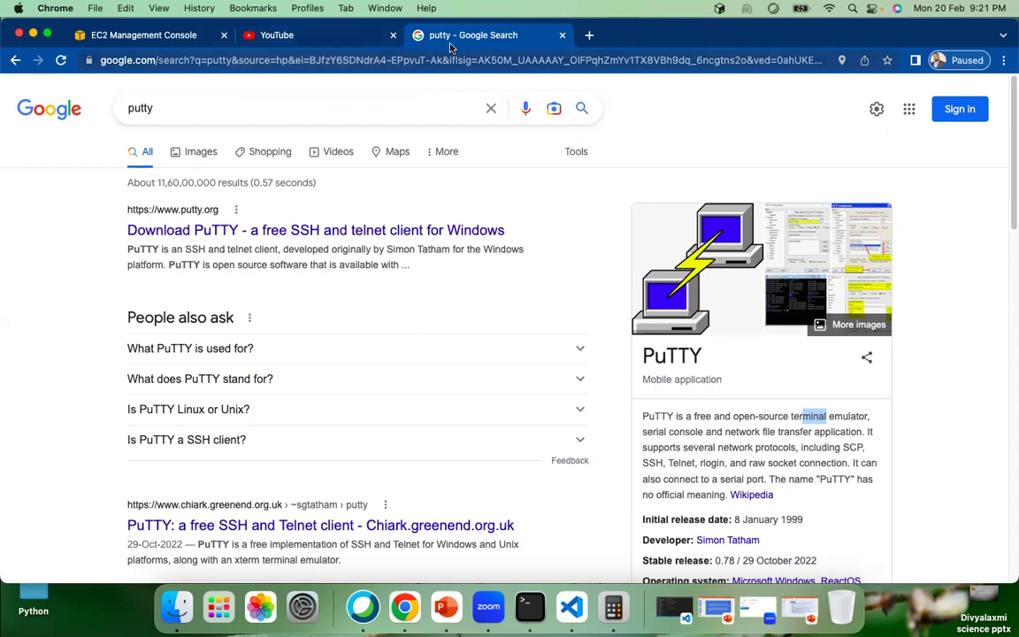
Return to the EC2 instances list, refresh it, select demoServer and review its available instance state actions
{"action": "left_click", "coordinate": [144, 35]}
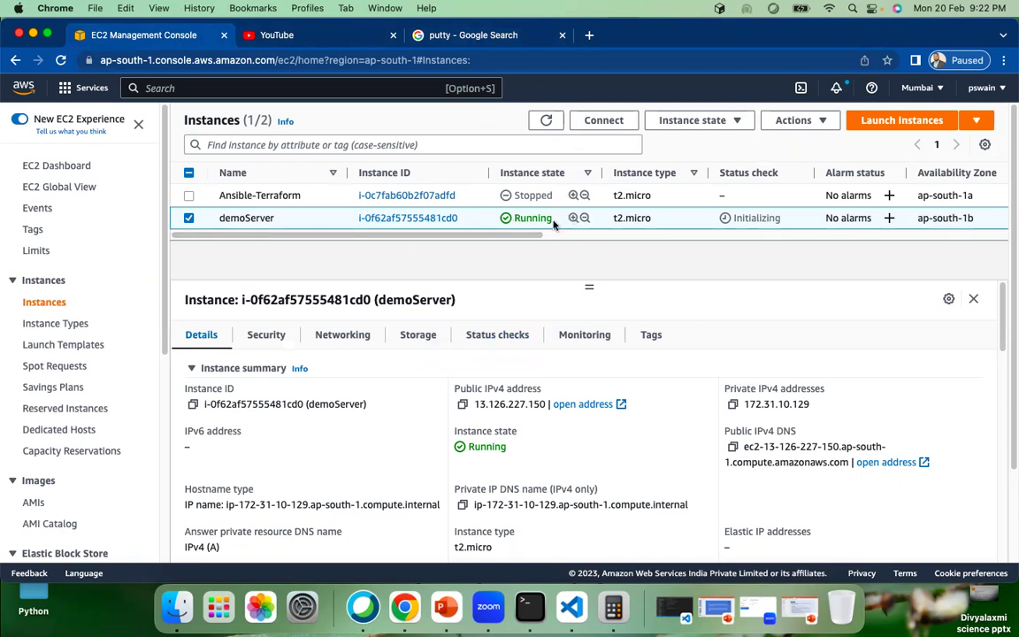
{"action": "left_click", "coordinate": [548, 122]}
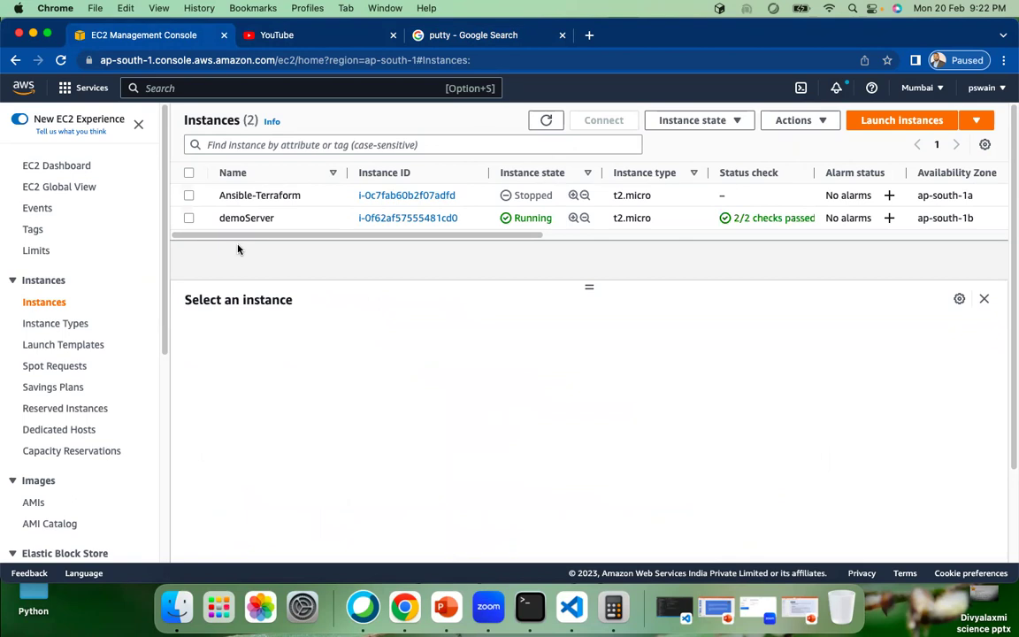
{"action": "left_click", "coordinate": [189, 218]}
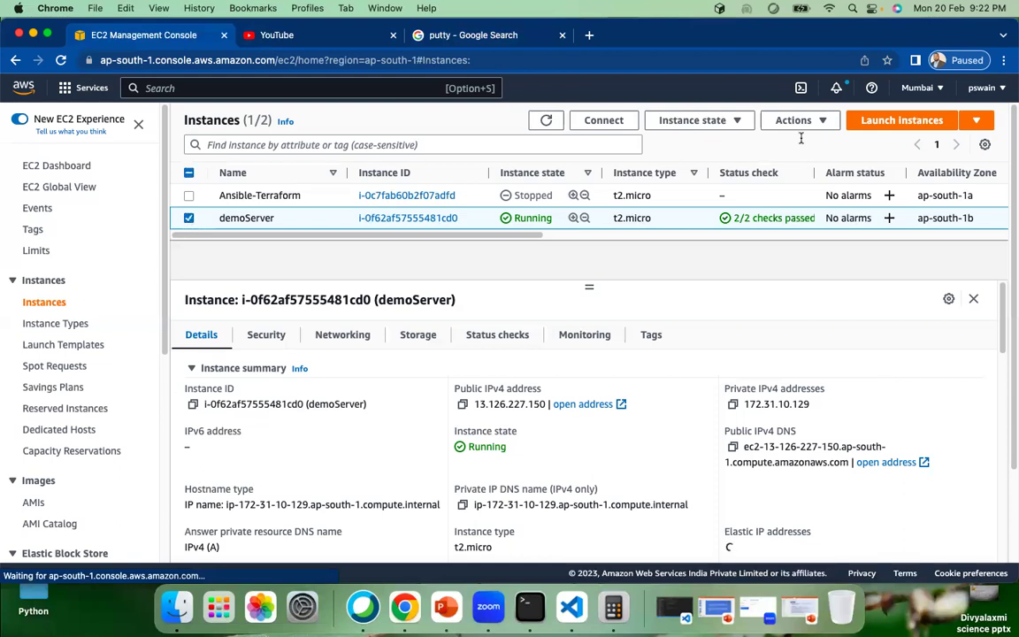
{"action": "left_click", "coordinate": [699, 120]}
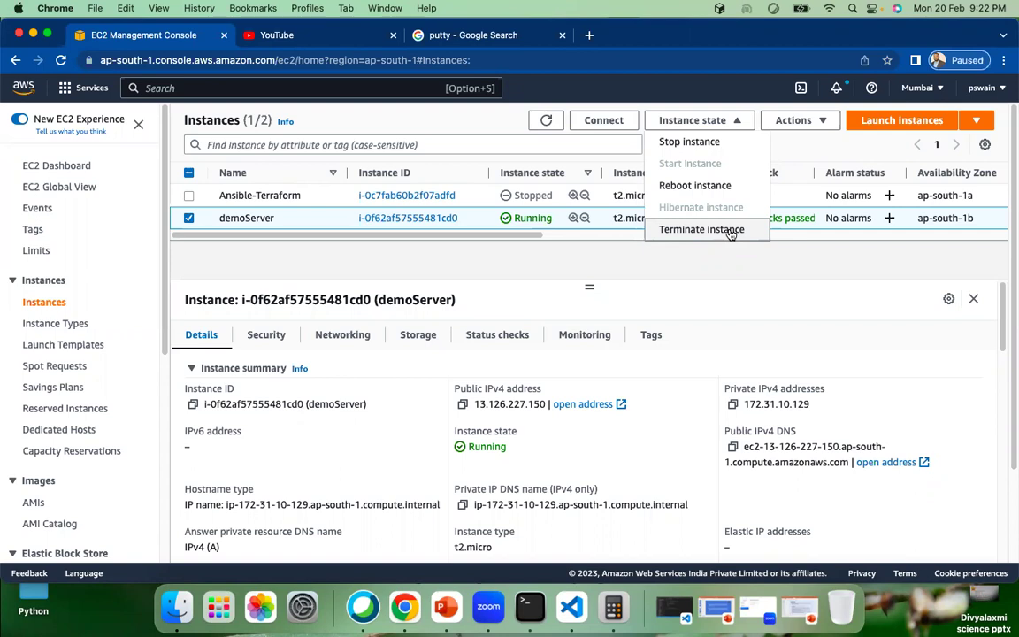
{"action": "left_click", "coordinate": [535, 255]}
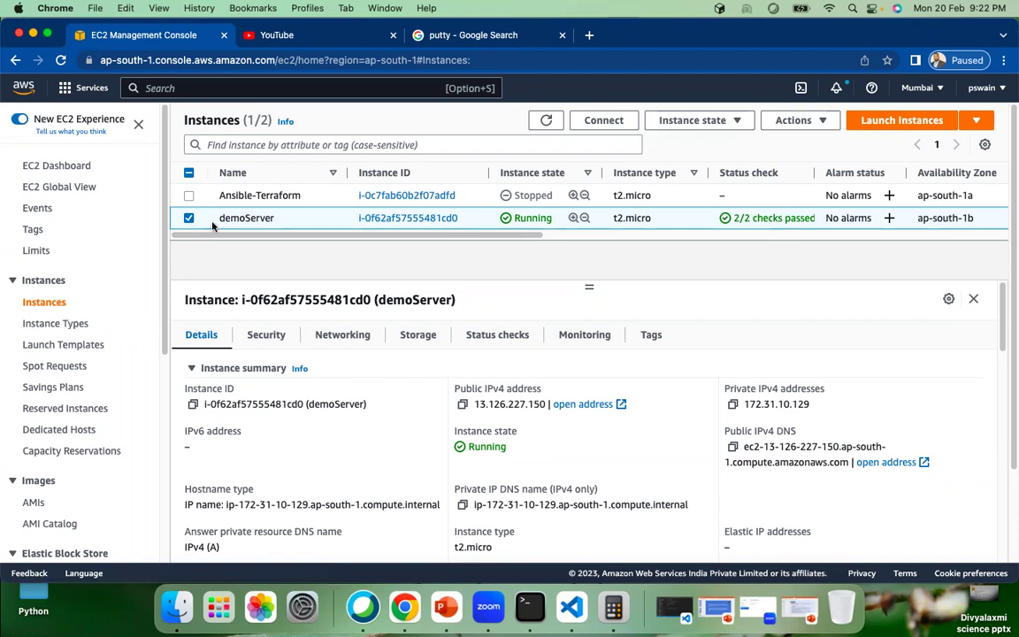
Terminate the demoServer instance and confirm the termination
{"action": "left_click", "coordinate": [728, 122]}
{"action": "left_click", "coordinate": [707, 229]}
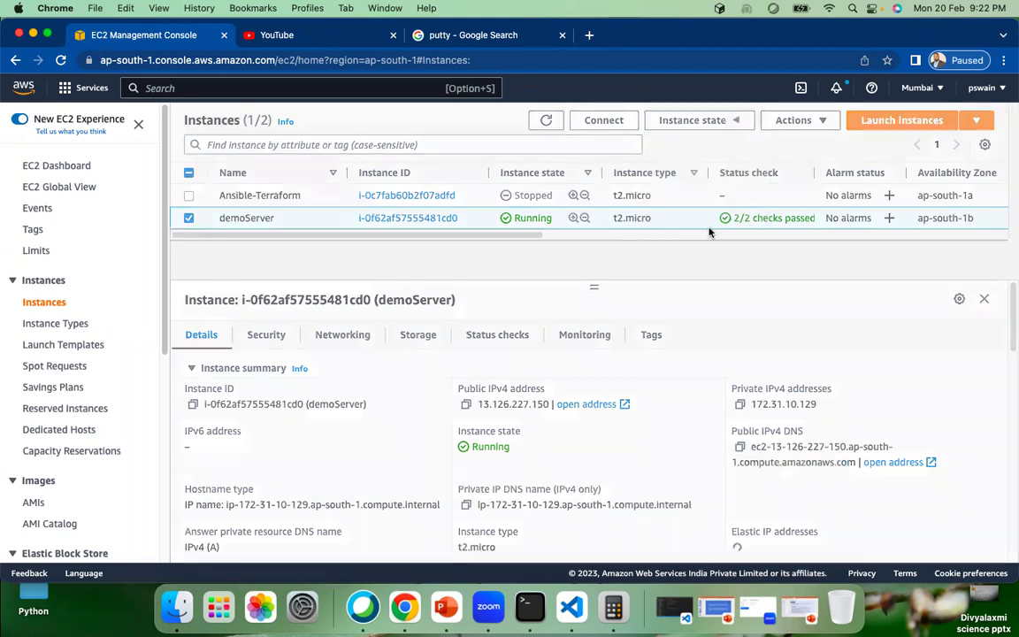
{"action": "left_click", "coordinate": [755, 437]}
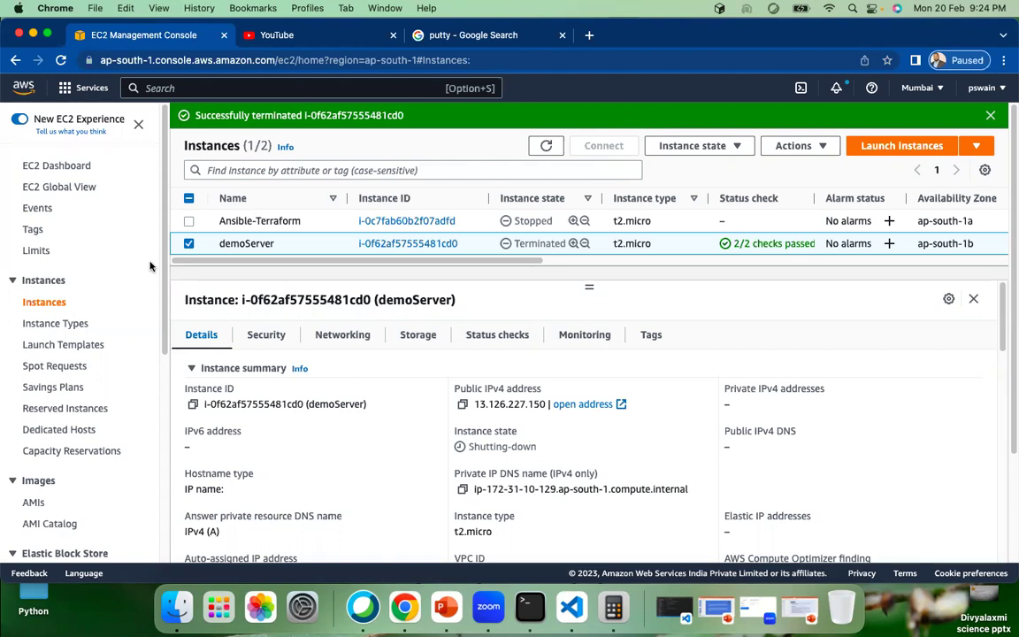
Deselect demoServer and select the Ansible-Terraform instance to view its details
{"action": "left_click", "coordinate": [188, 243]}
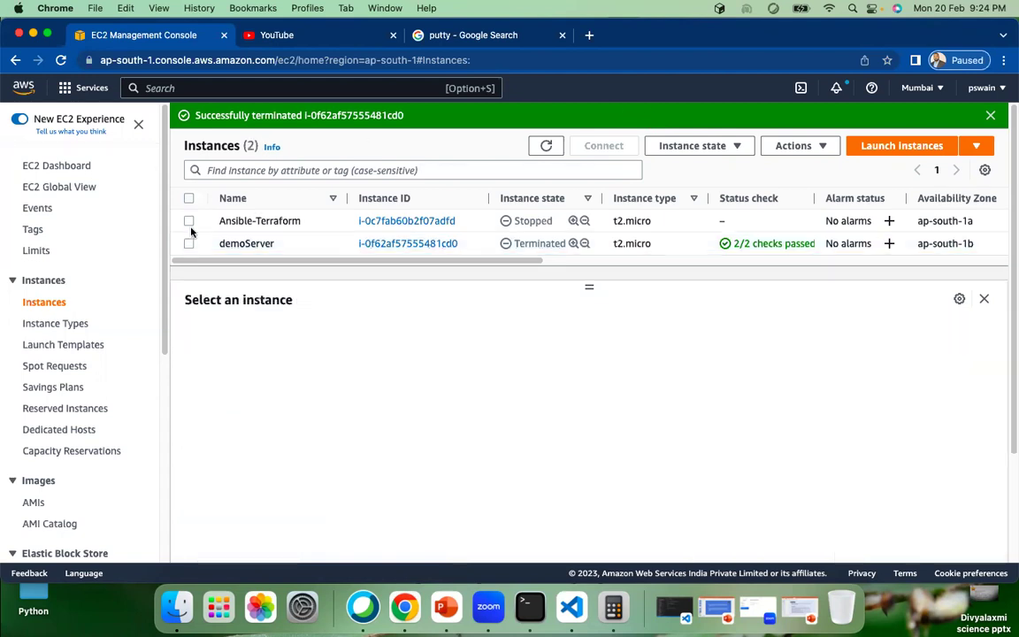
{"action": "left_click", "coordinate": [304, 228]}
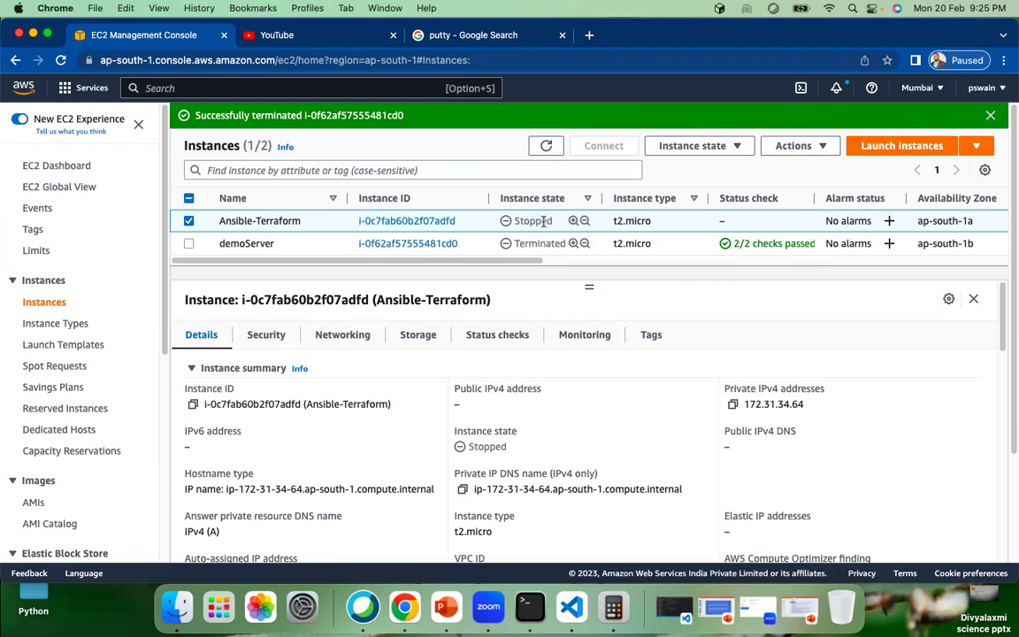
Review the instance state actions available for the Ansible-Terraform instance, then clear its selection
{"action": "left_click", "coordinate": [712, 146]}
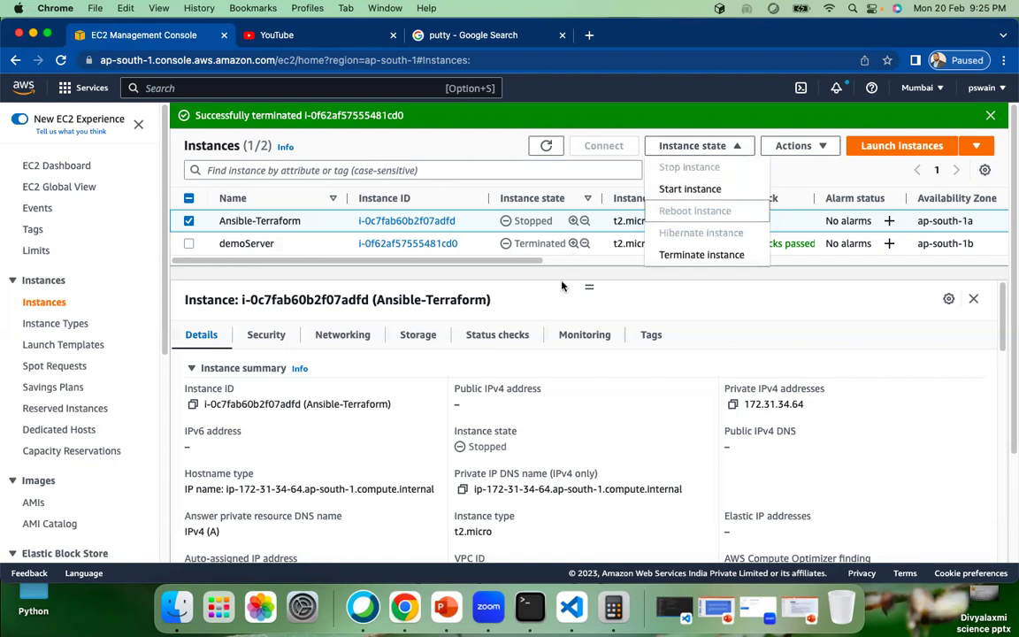
{"action": "left_click", "coordinate": [599, 256]}
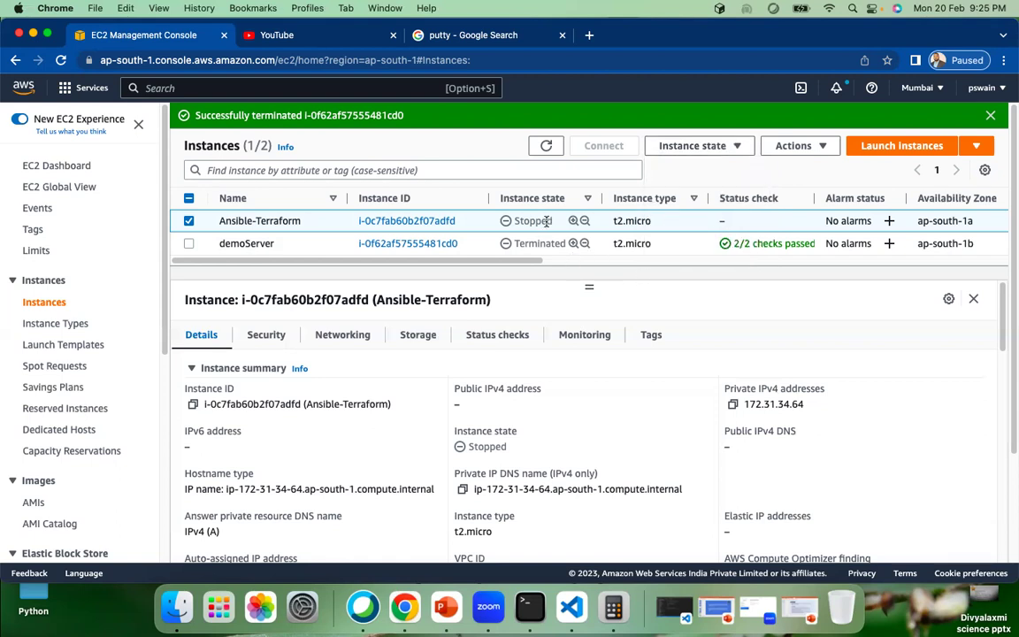
{"action": "left_click", "coordinate": [188, 222]}
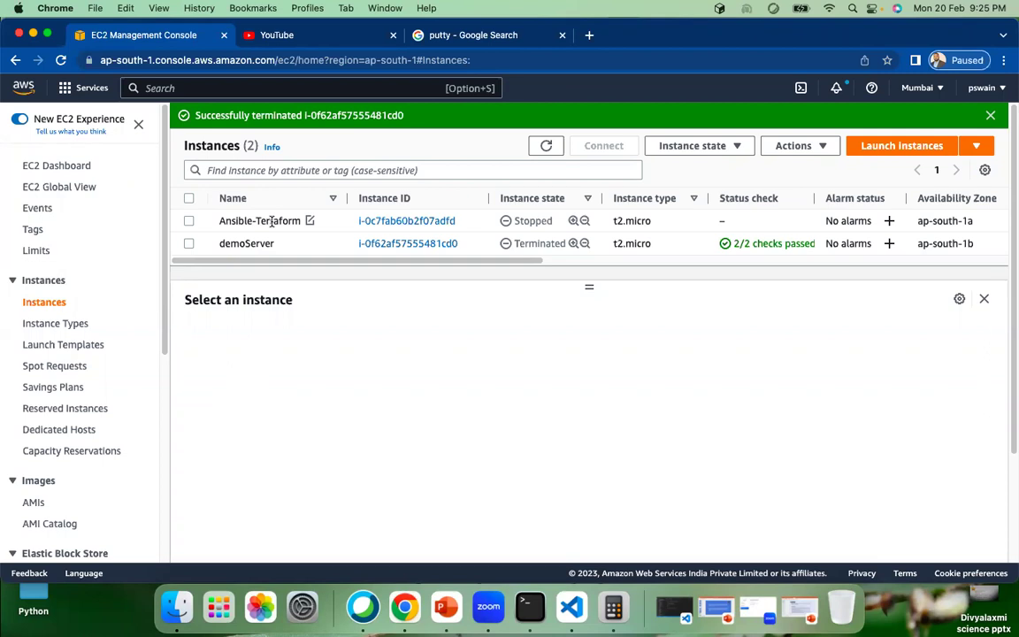
Select the Ansible-Terraform instance and examine its storage details, including the block device's volume size and attachment properties
{"action": "left_click", "coordinate": [189, 221]}
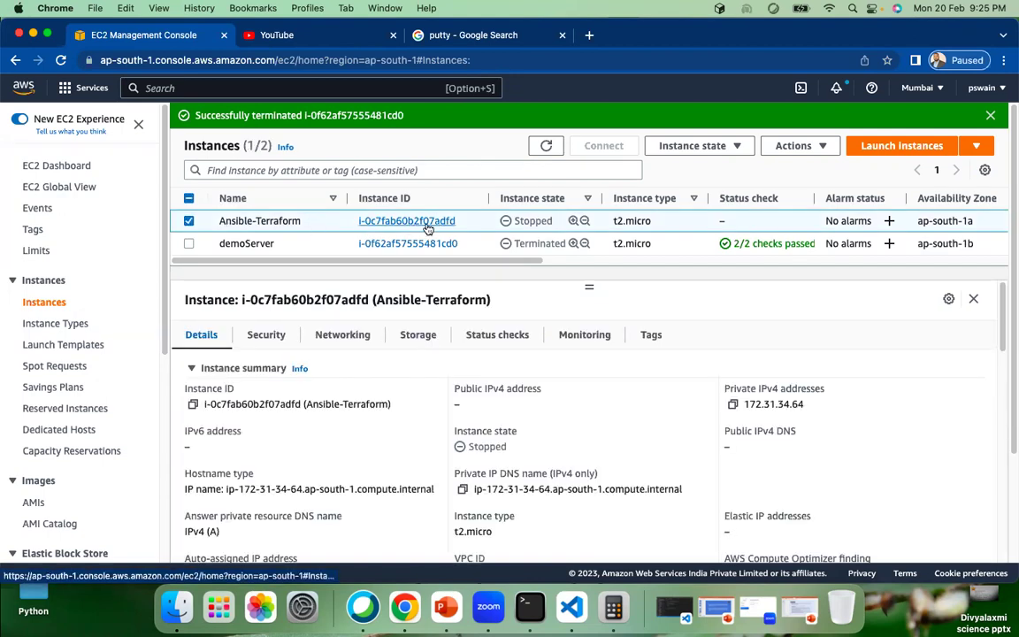
{"action": "left_click", "coordinate": [425, 338]}
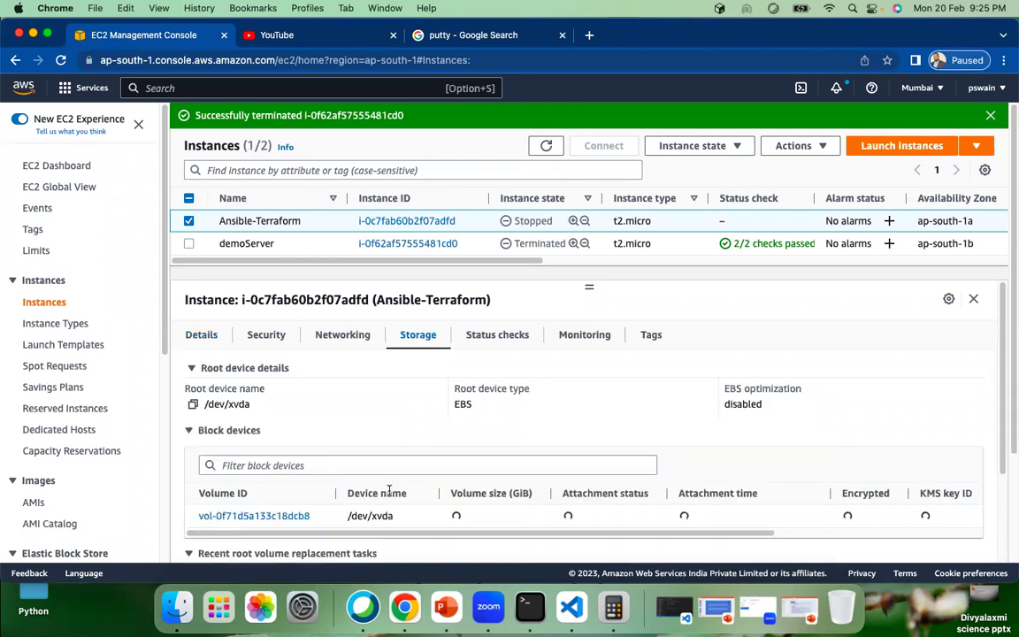
{"action": "double_click", "coordinate": [456, 515]}
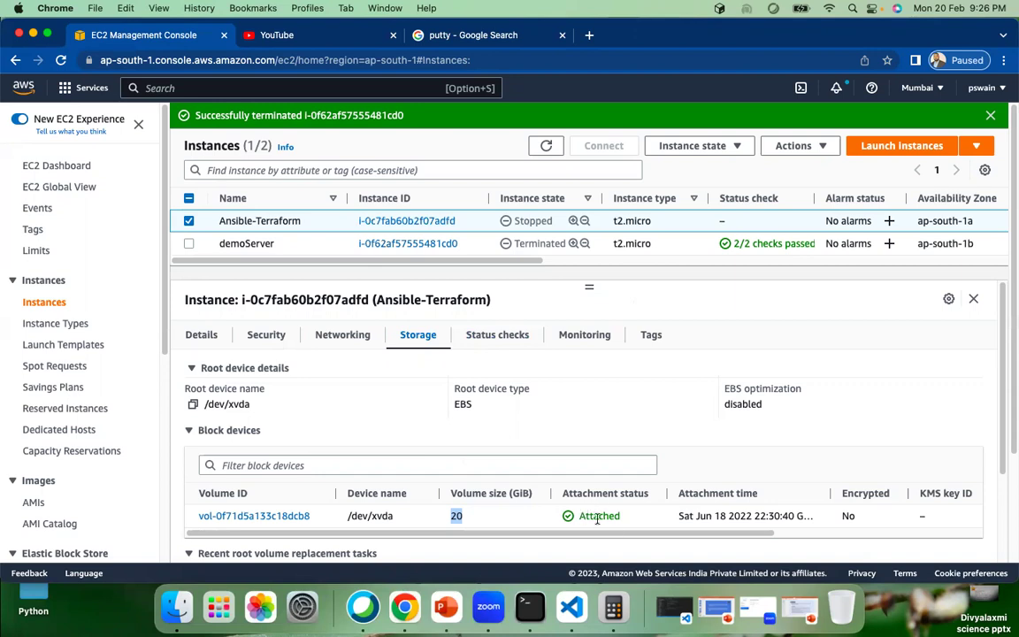
{"action": "scroll", "coordinate": [707, 517], "scroll_direction": "right", "scroll_amount": 5}
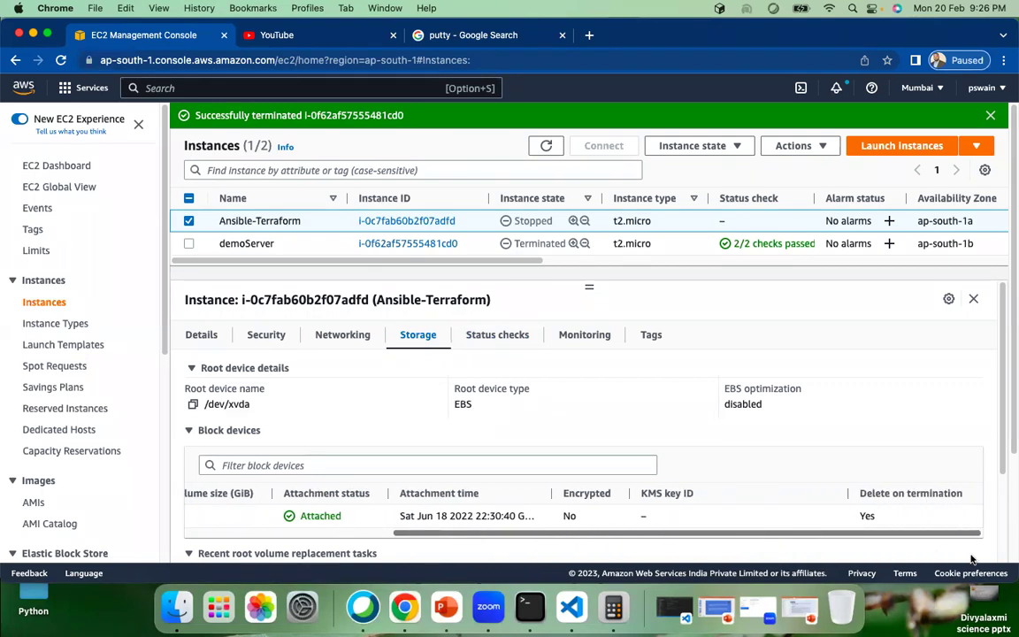
{"action": "scroll", "coordinate": [581, 504], "scroll_direction": "left", "scroll_amount": 5}
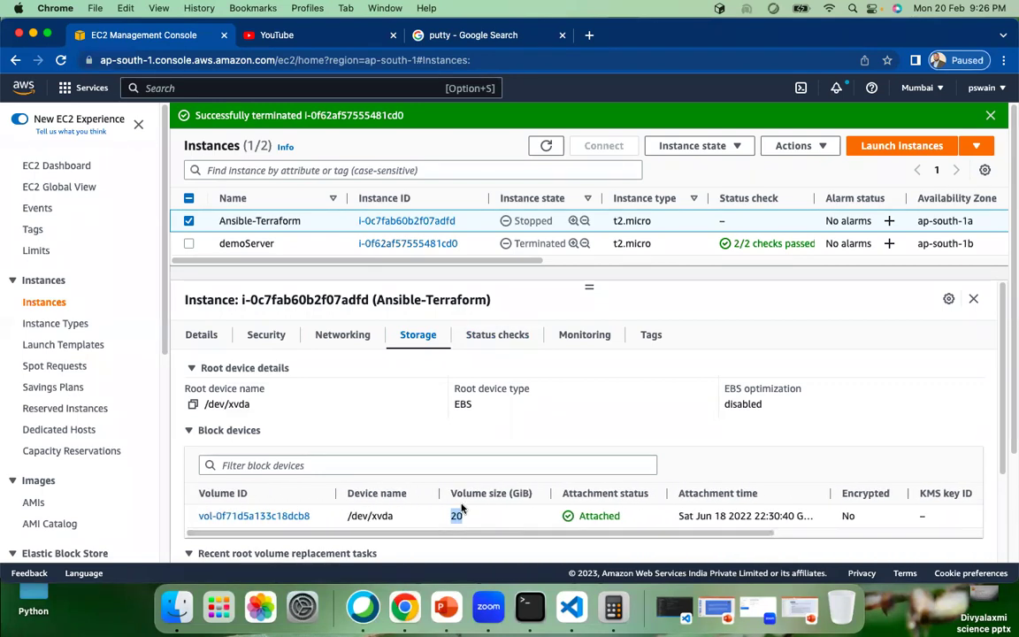